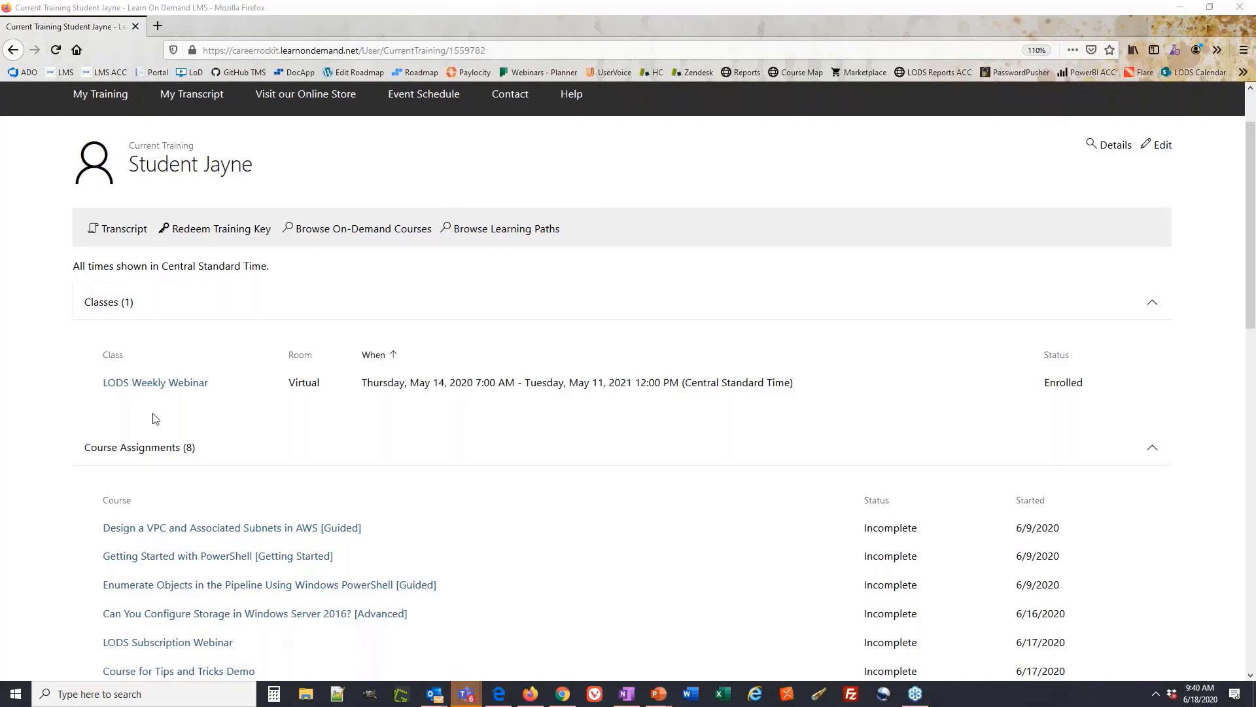
Collapse Course Assignments and open the Subscription Webinar catalog listed under On Demand
left_click(154, 460)
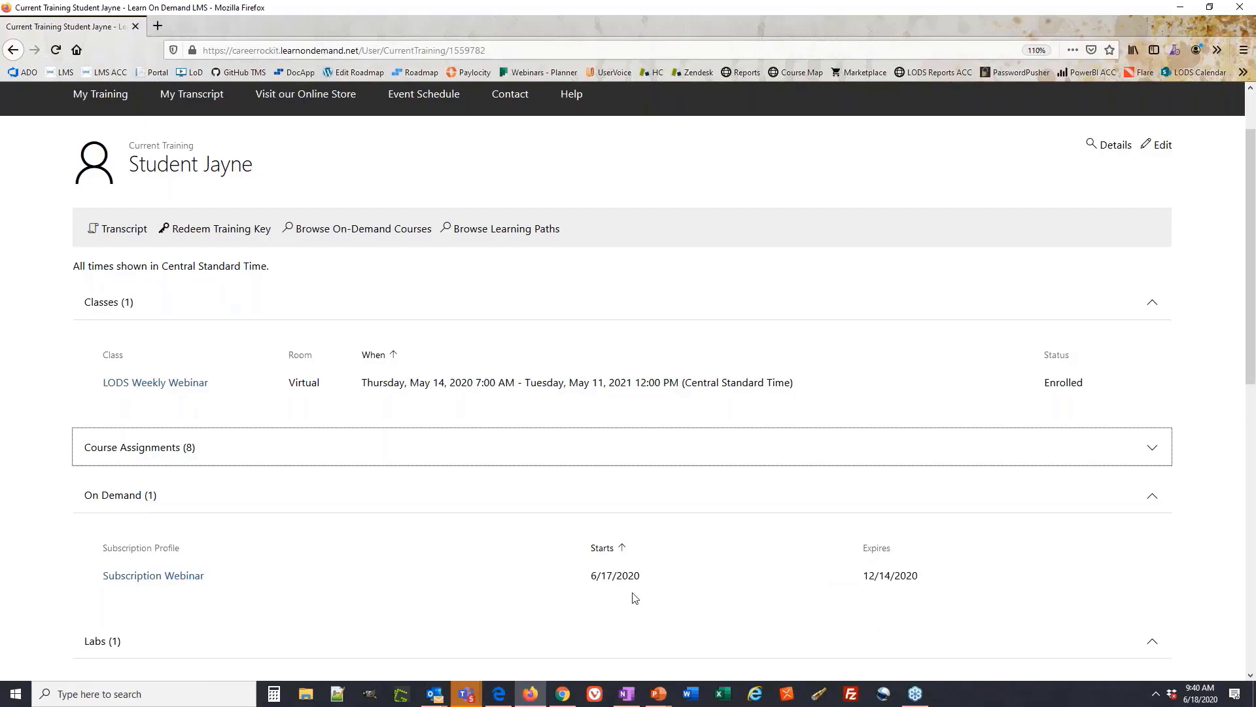
left_click(193, 582)
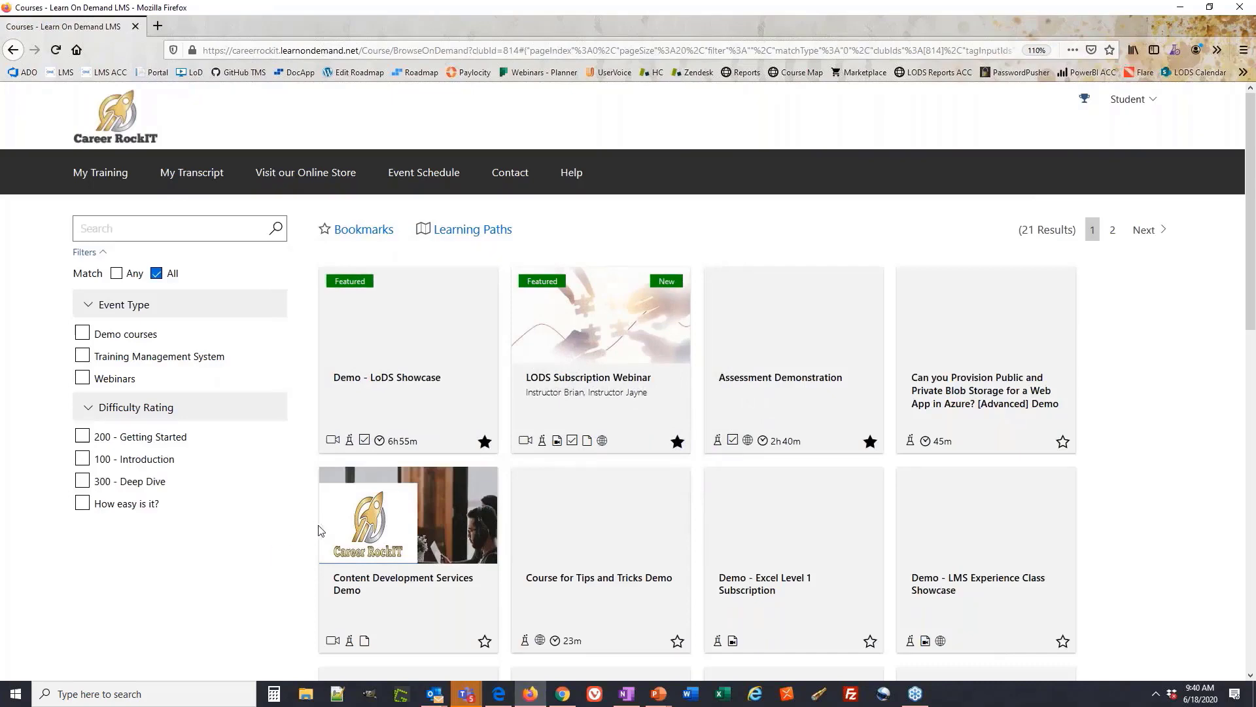
mouse_move(332, 450)
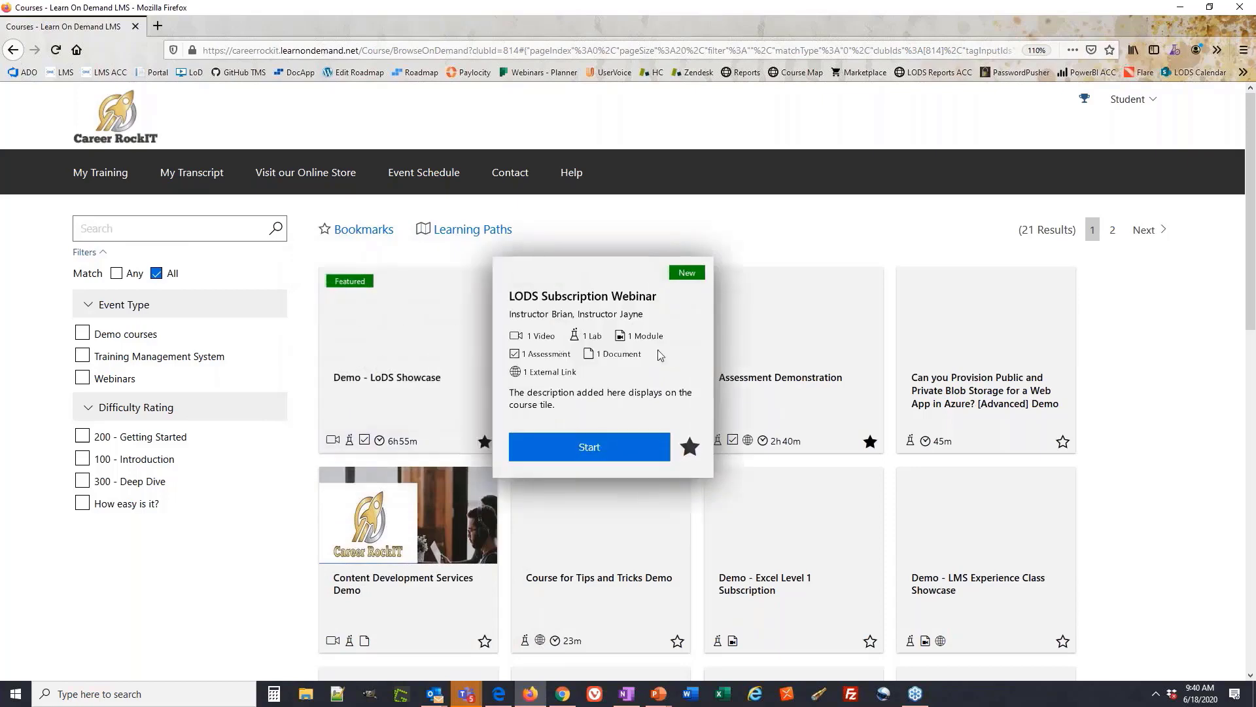
mouse_move(926, 333)
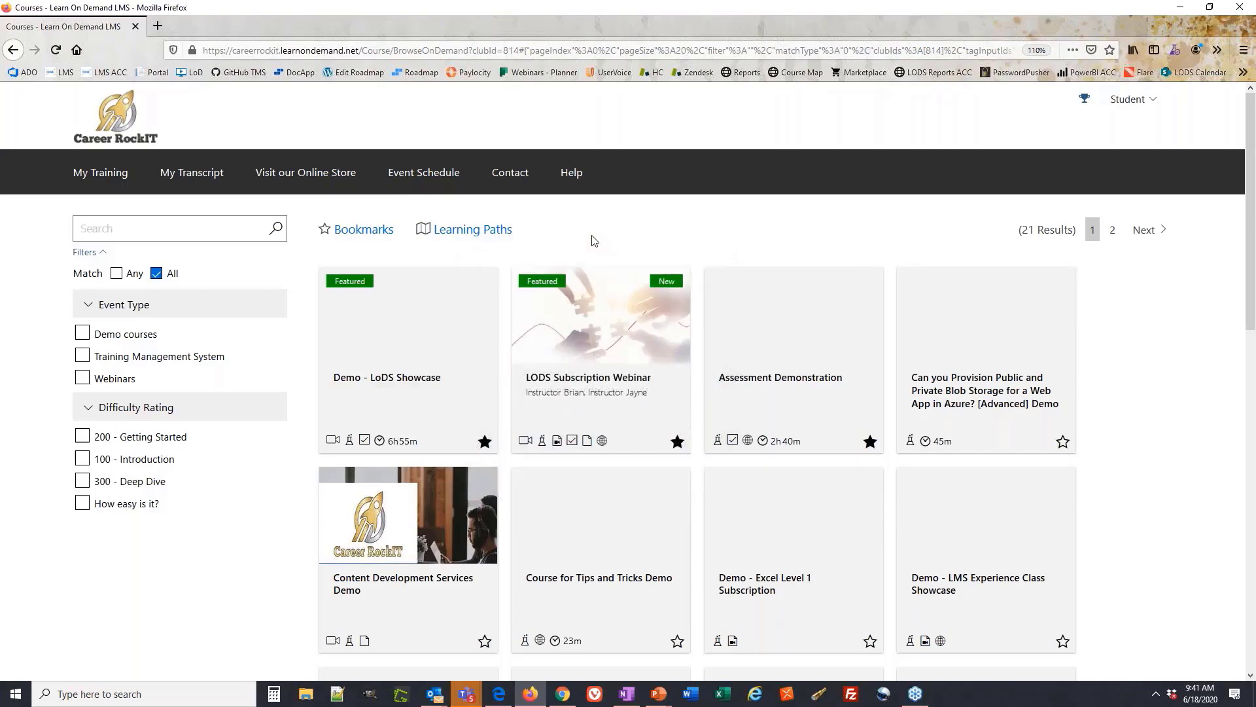
mouse_move(619, 337)
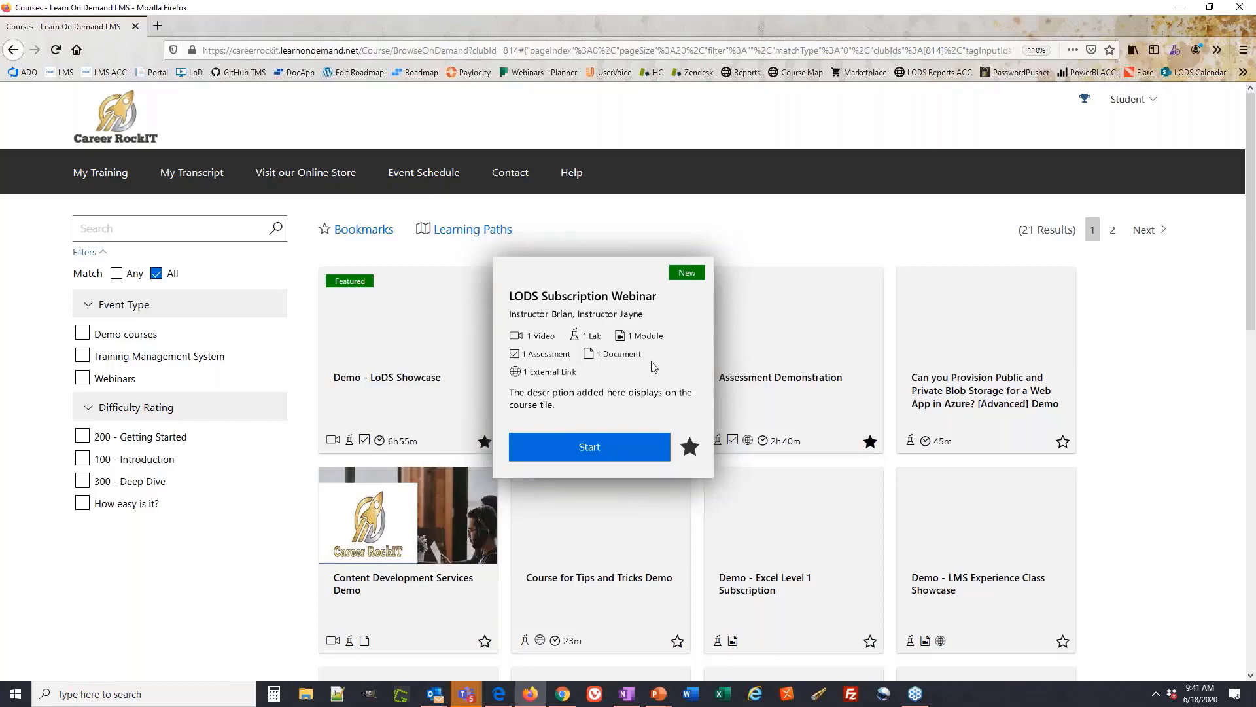
left_click_drag(555, 405, 511, 396)
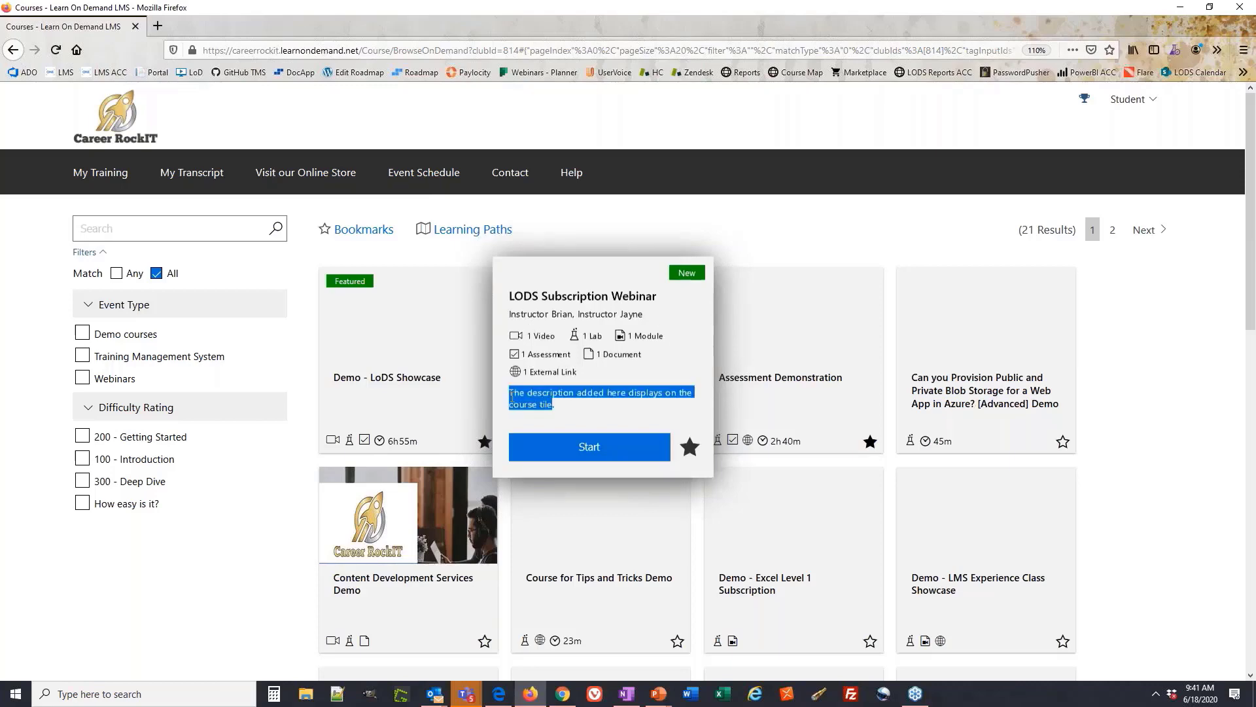
left_click(586, 413)
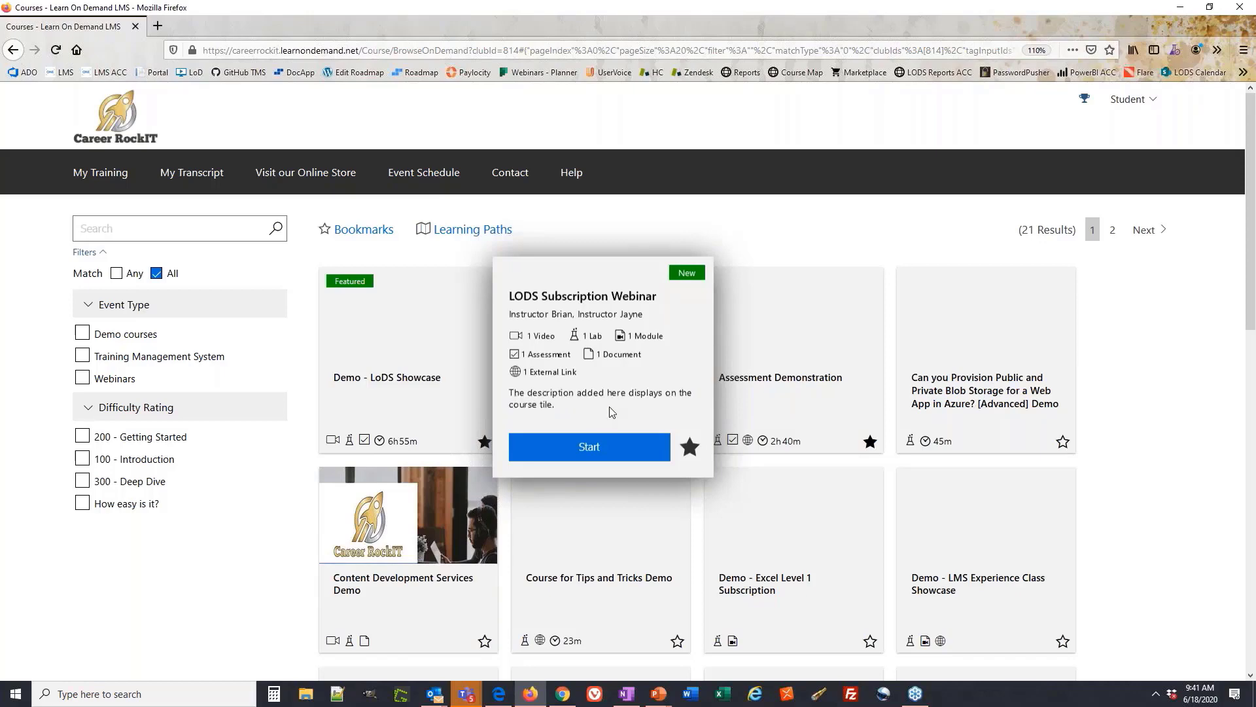
left_click(615, 448)
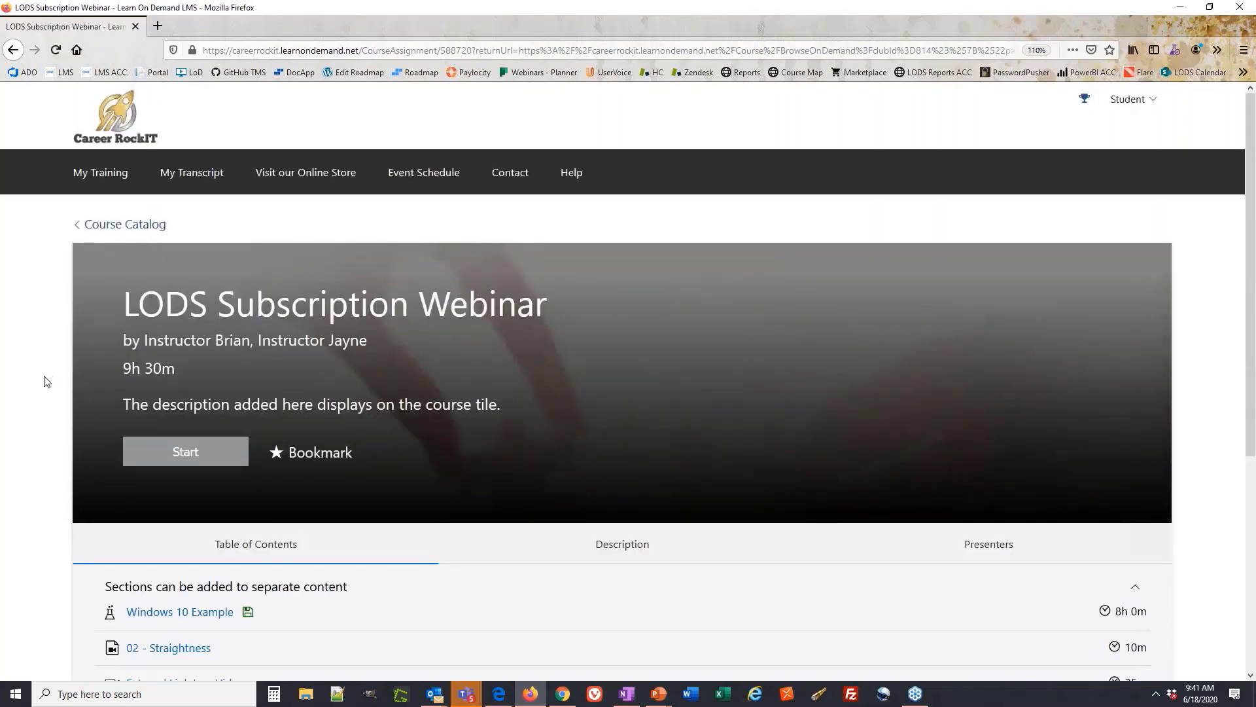
scroll(45, 381, "down", 3)
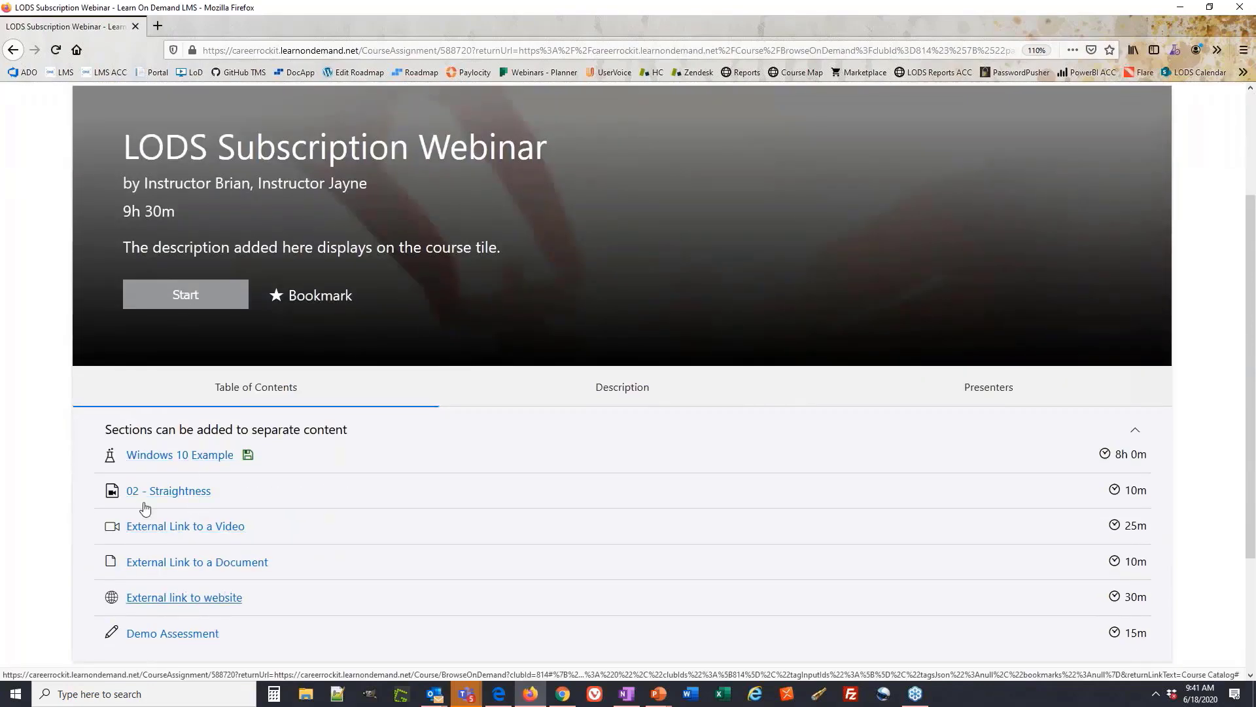
scroll(128, 239, "up", 3)
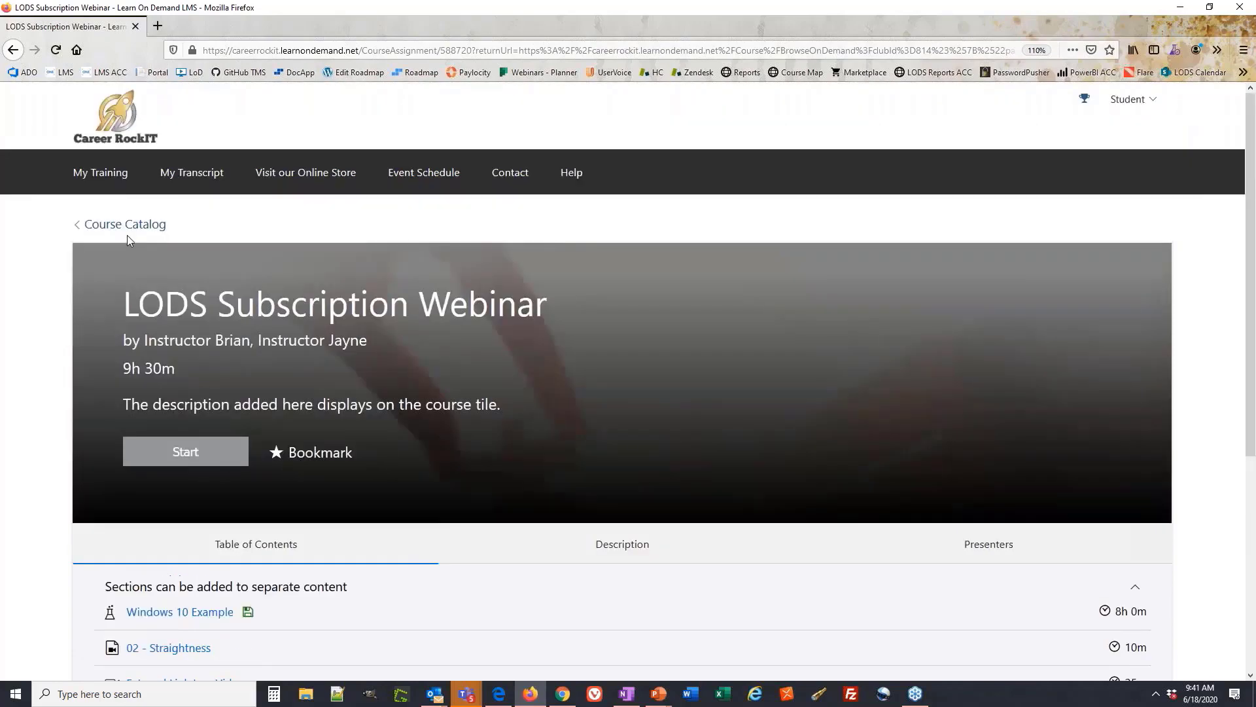
left_click(131, 225)
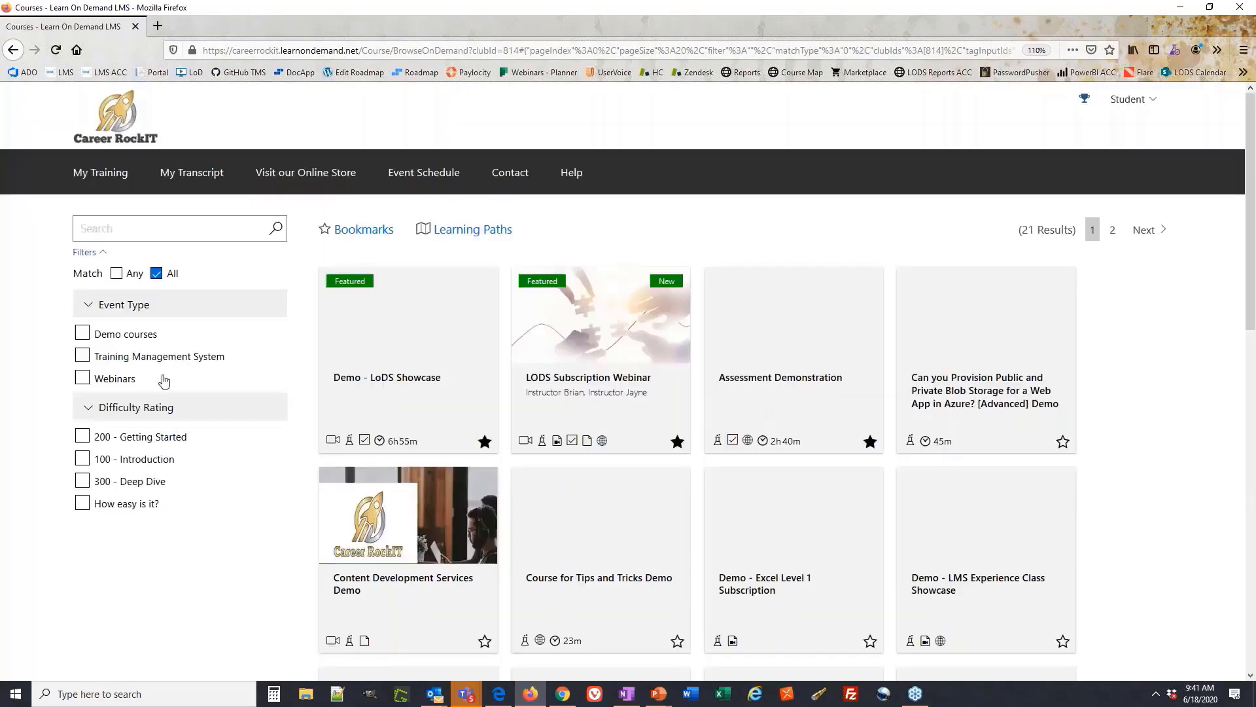
mouse_move(978, 430)
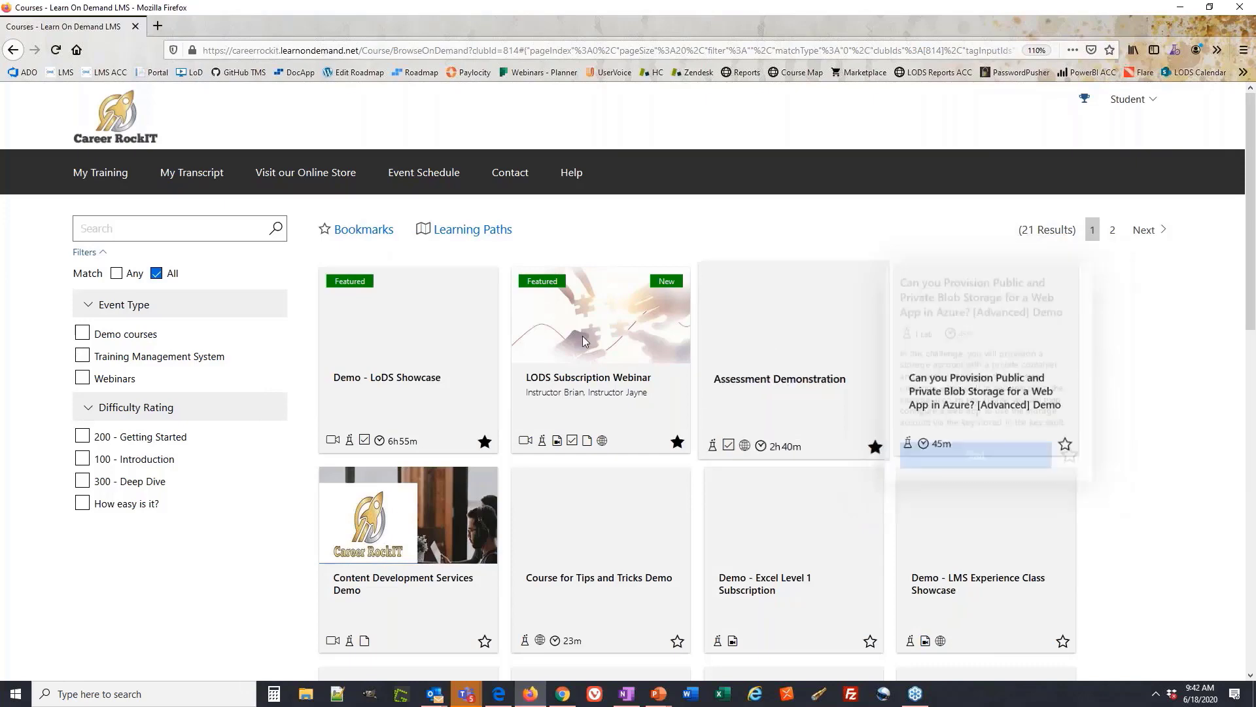
mouse_move(481, 399)
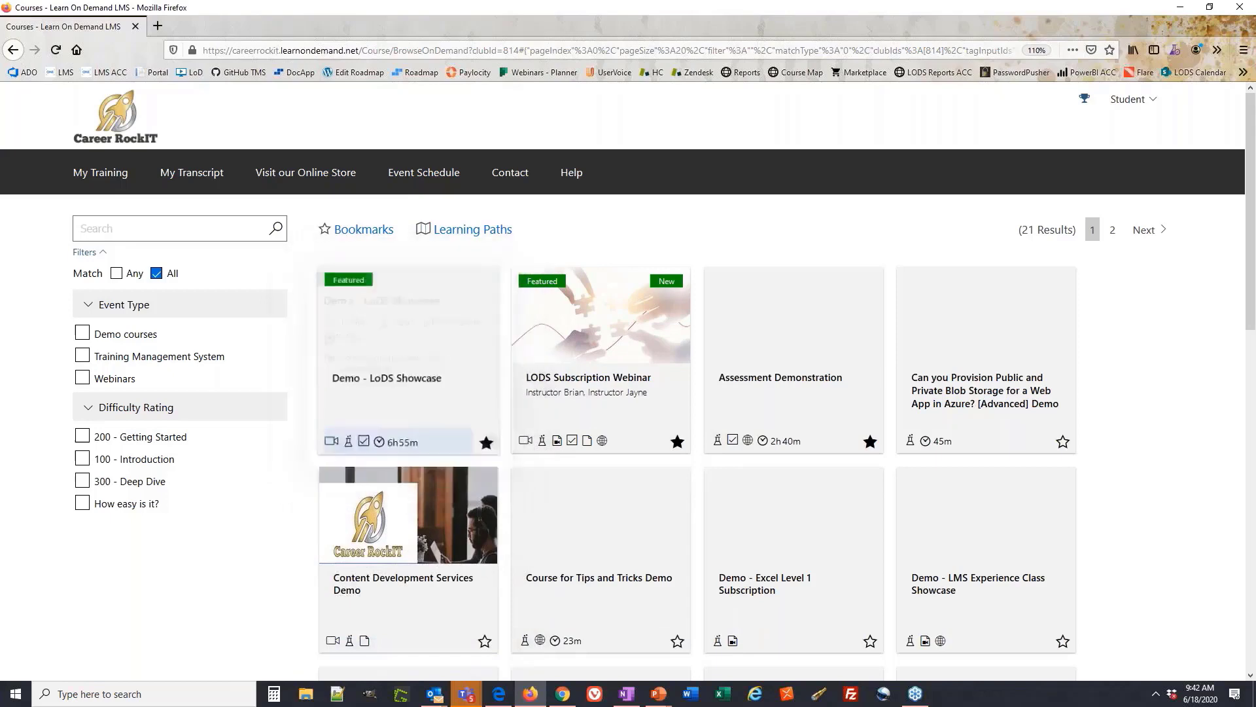
Filter to bookmarked courses, then view the Demonstration Courses path from Learning Paths
left_click(364, 230)
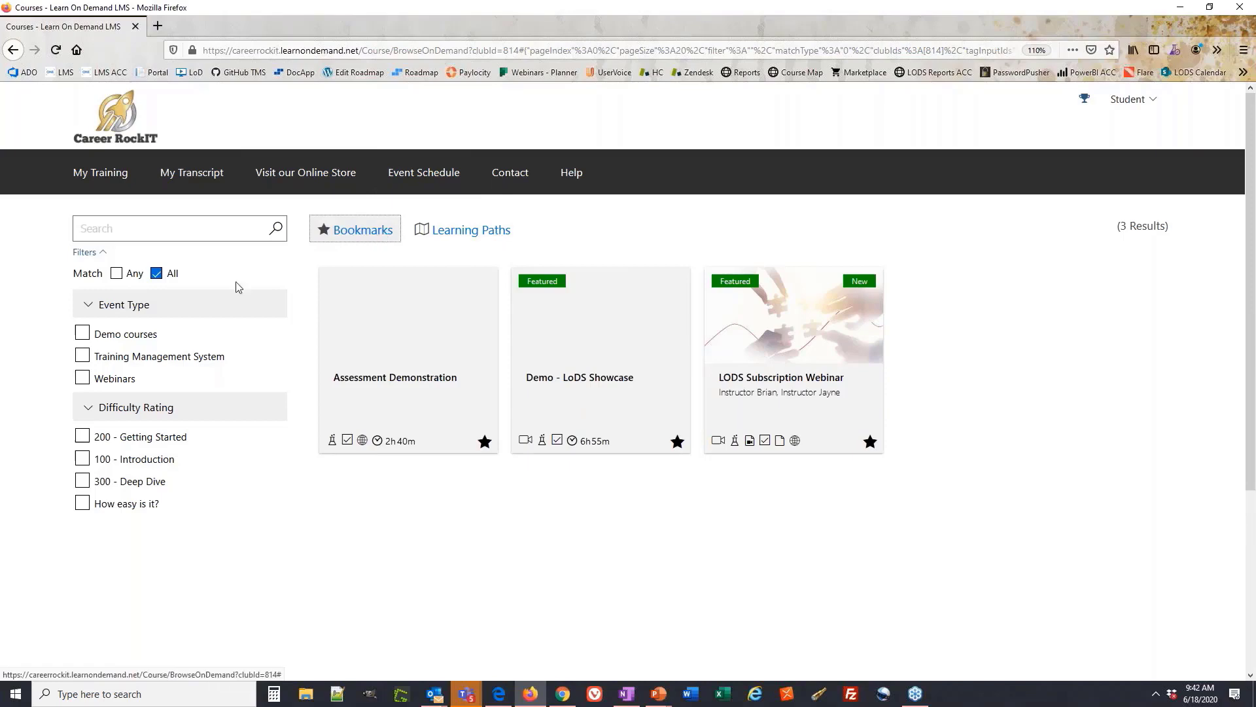
left_click(478, 236)
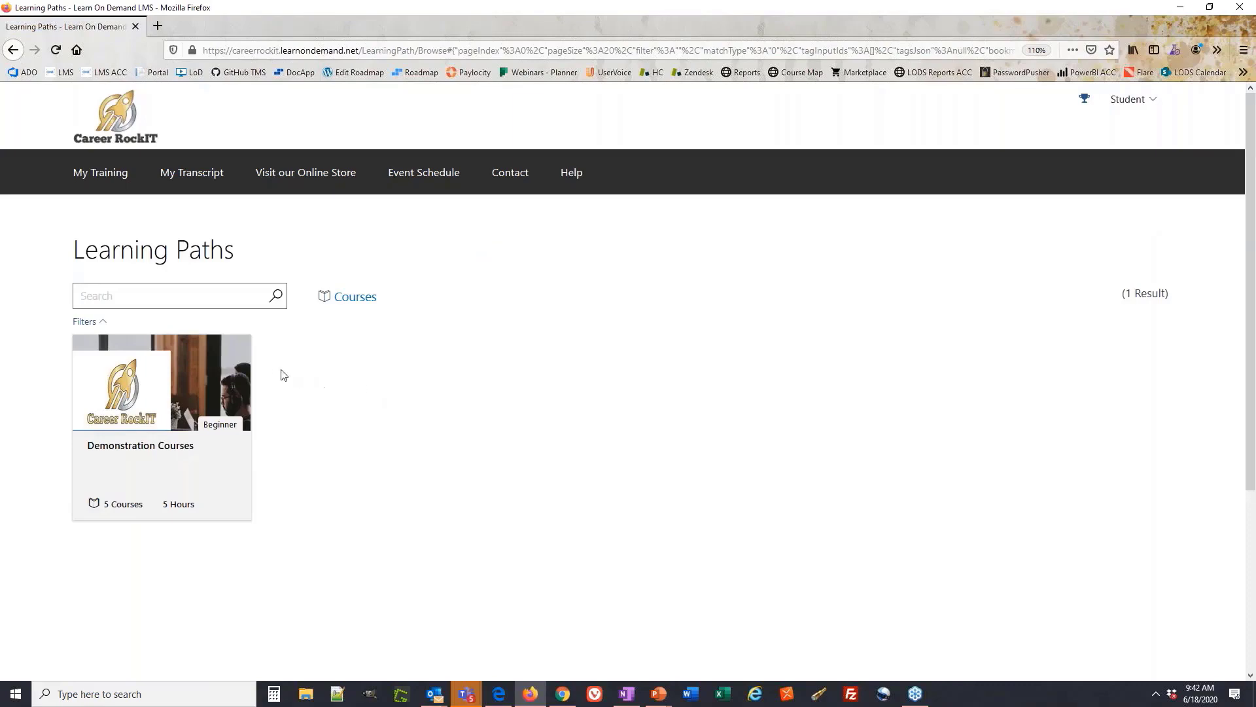
mouse_move(215, 383)
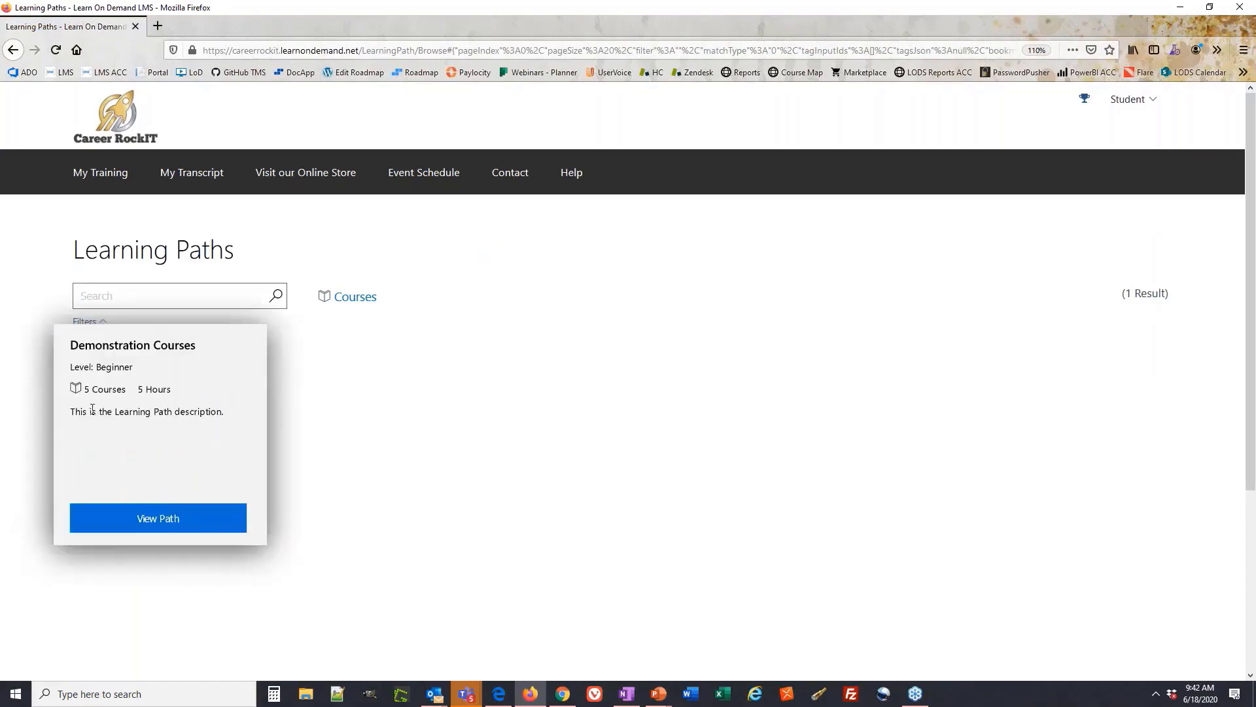
left_click_drag(99, 412, 141, 412)
left_click(195, 465)
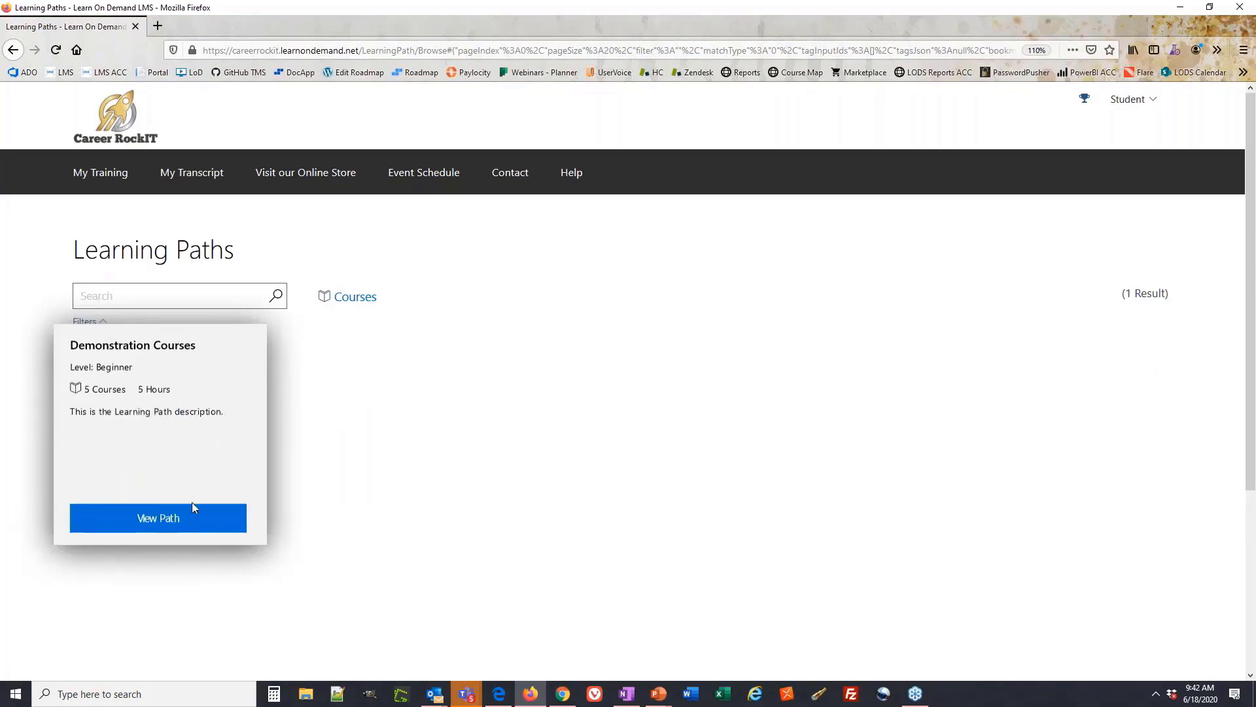
left_click(179, 521)
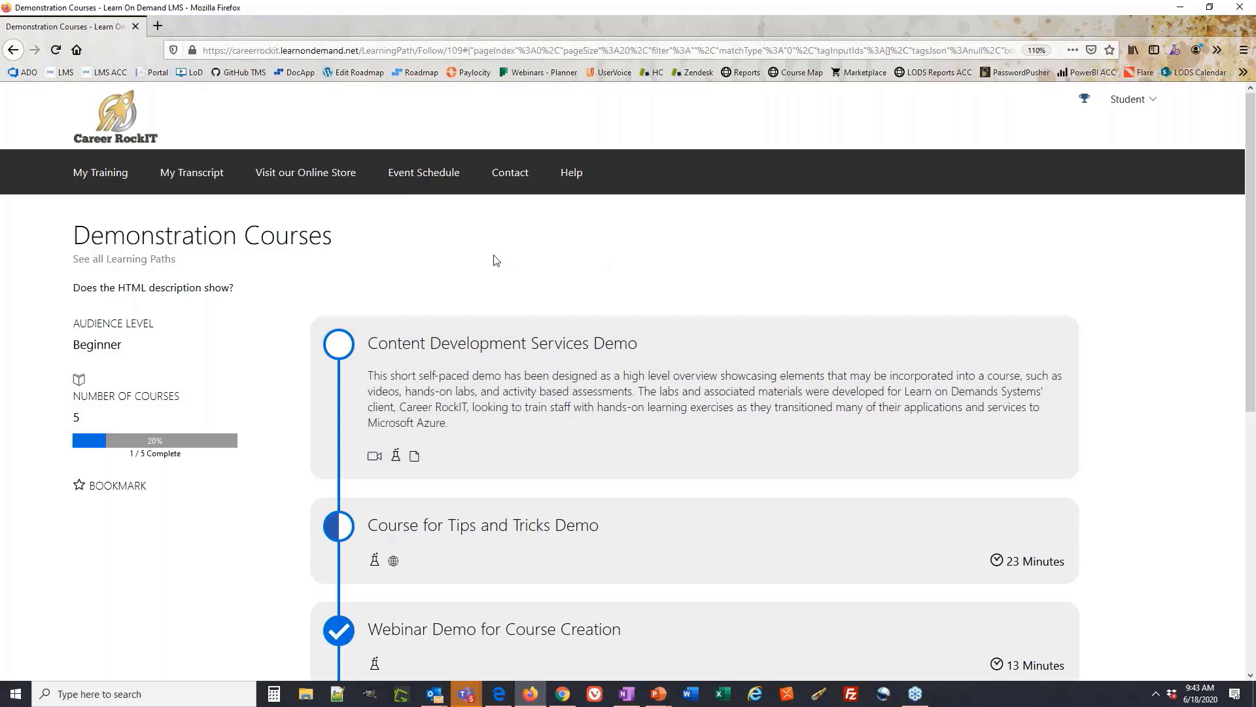
Open the Content Development Services Demo course from the path, then go back
scroll(497, 314, "down", 2)
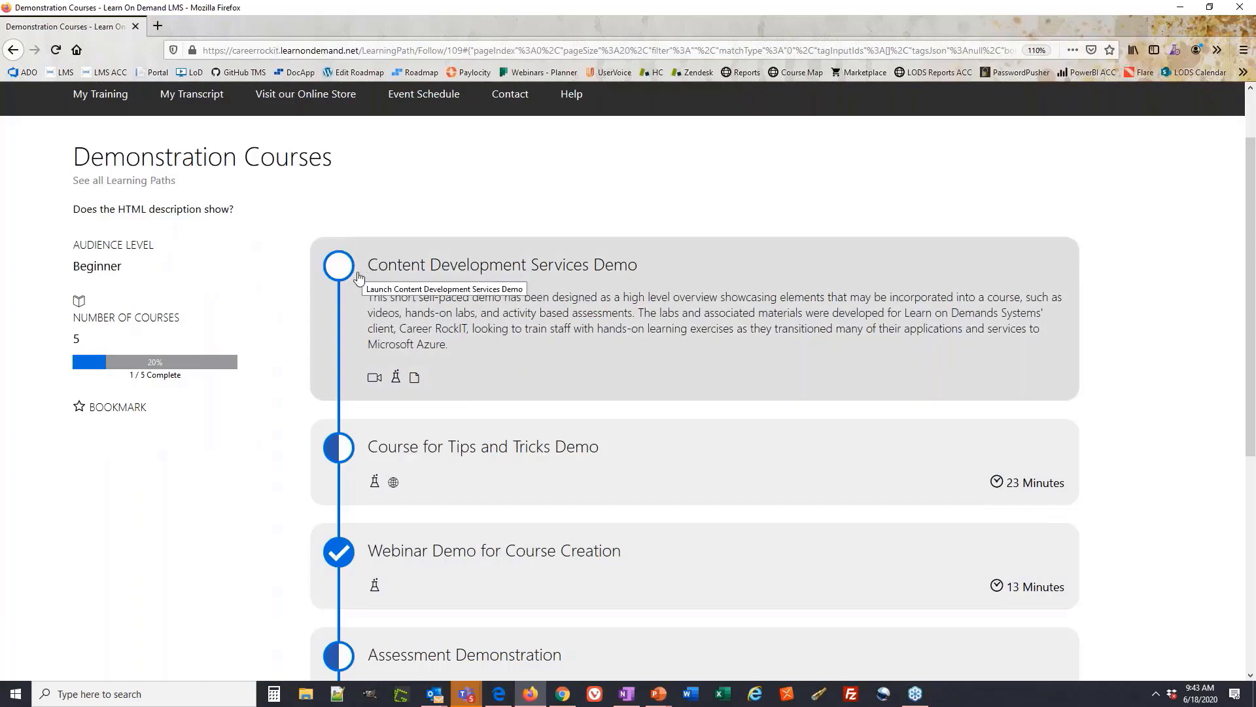
scroll(340, 413, "down", 2)
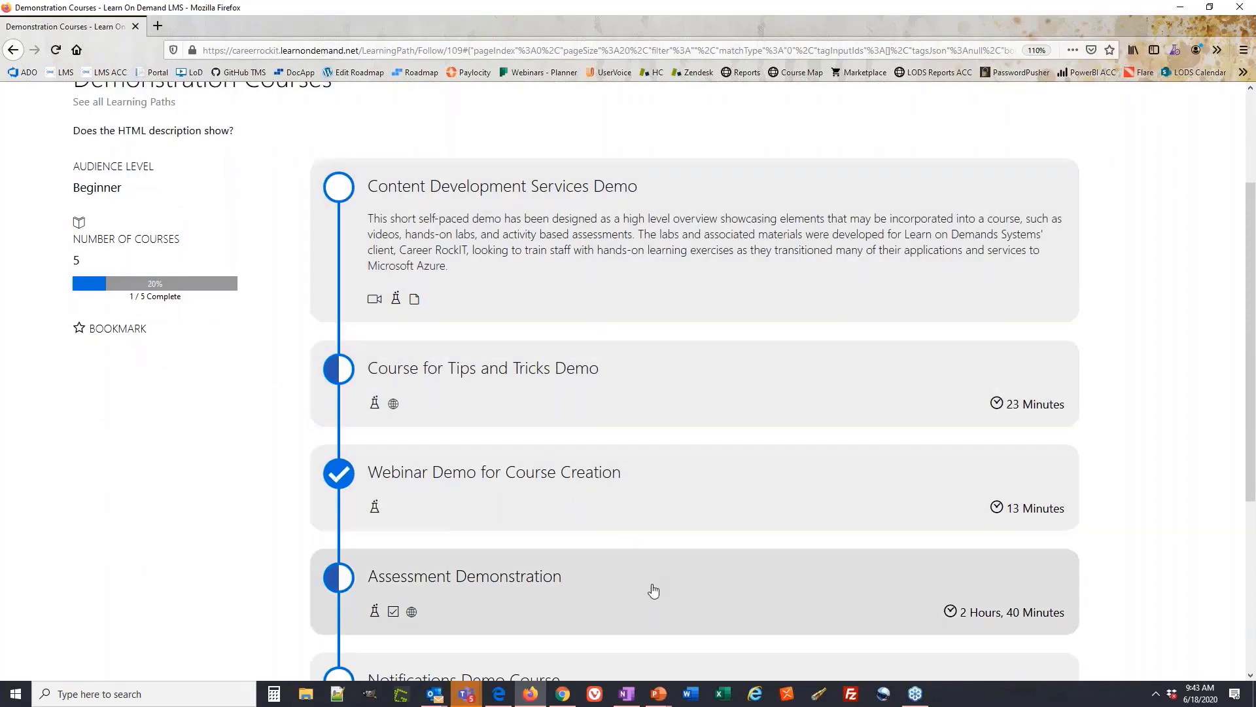
left_click(622, 225)
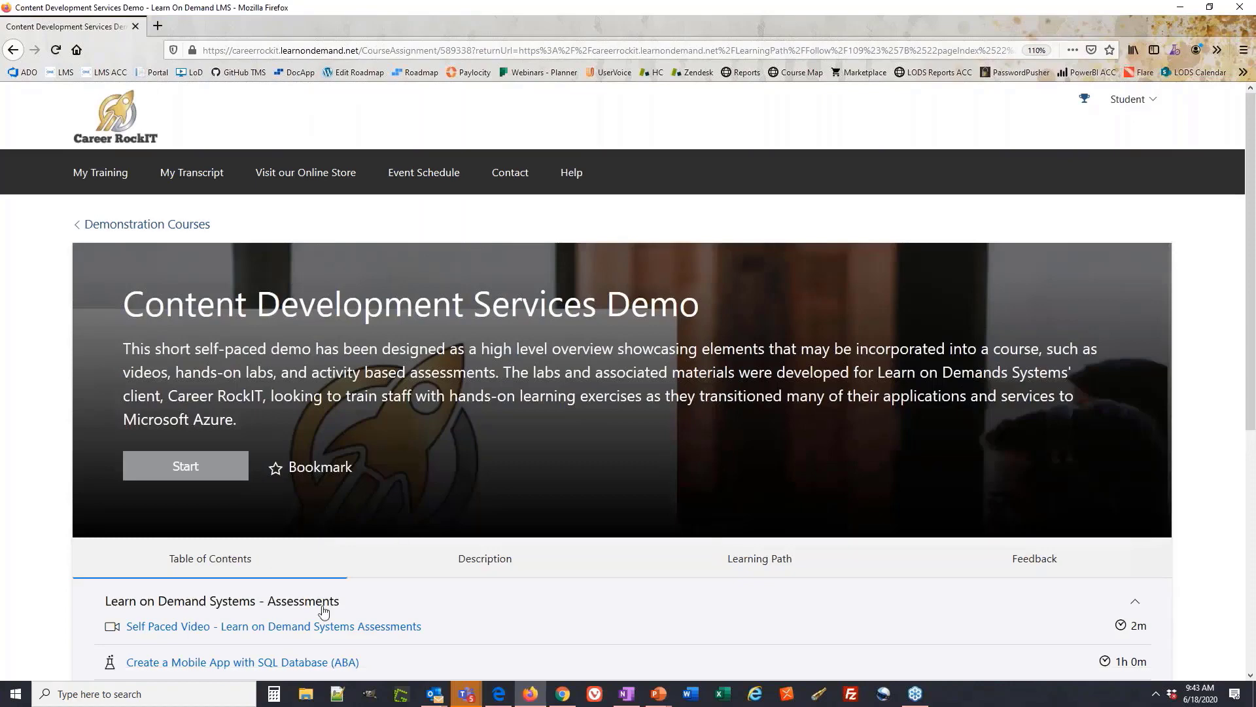
left_click(13, 49)
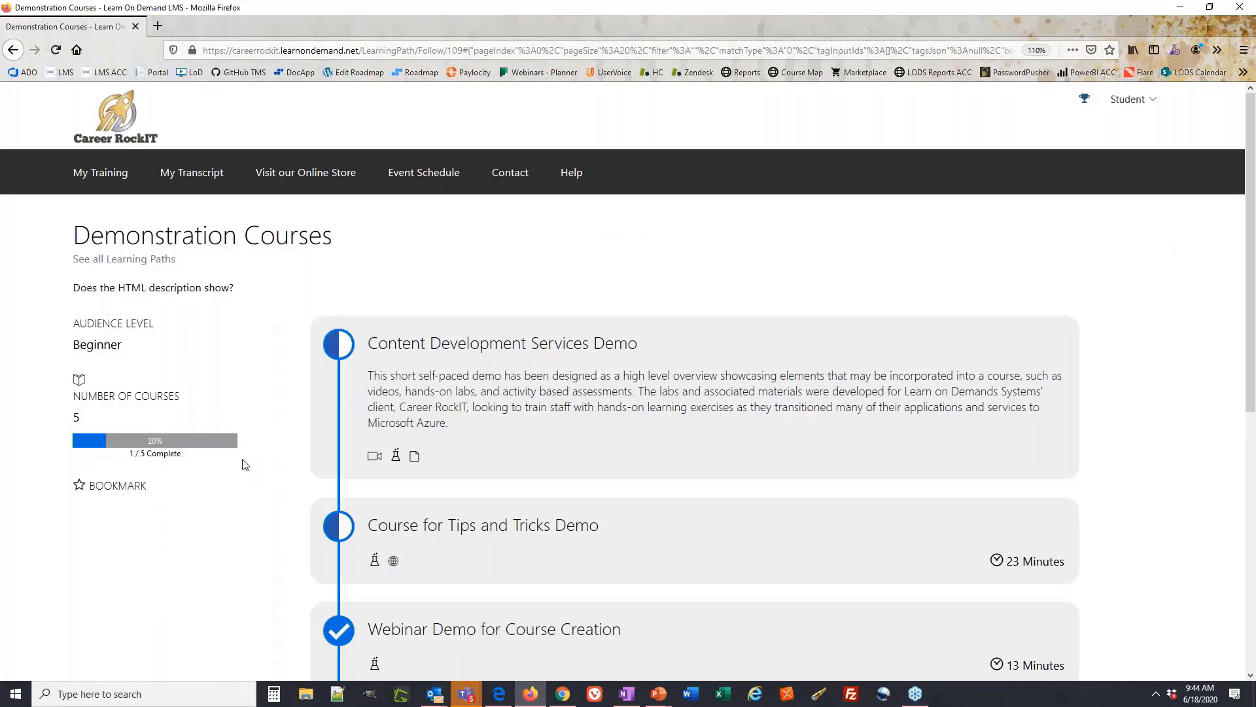
Return via See all Learning Paths to the full 21-course catalog
scroll(245, 464, "down", 6)
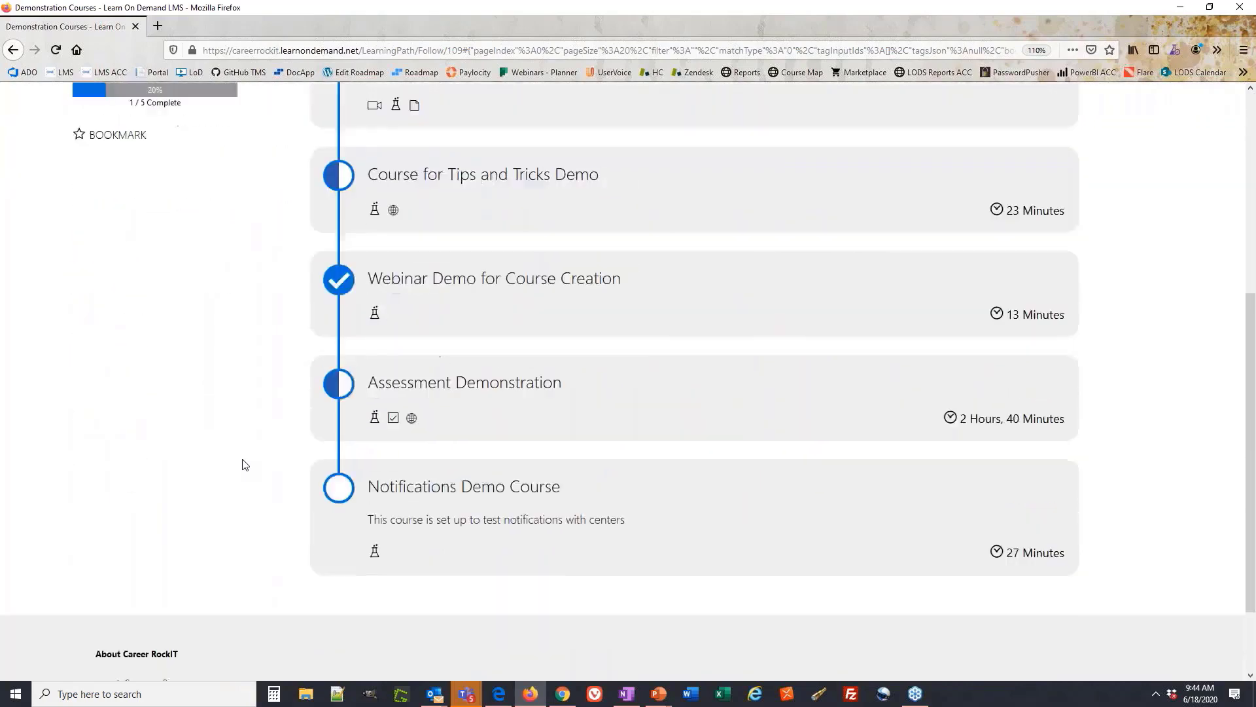
scroll(245, 464, "up", 10)
left_click(131, 256)
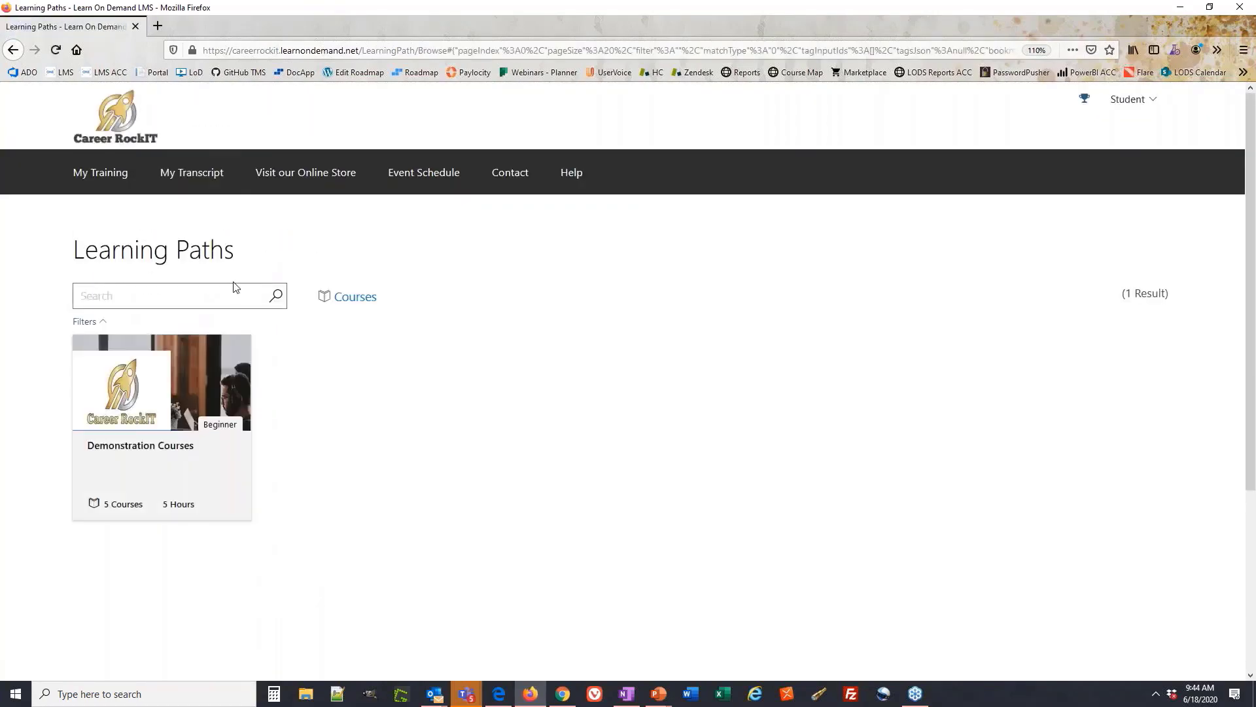
left_click(358, 298)
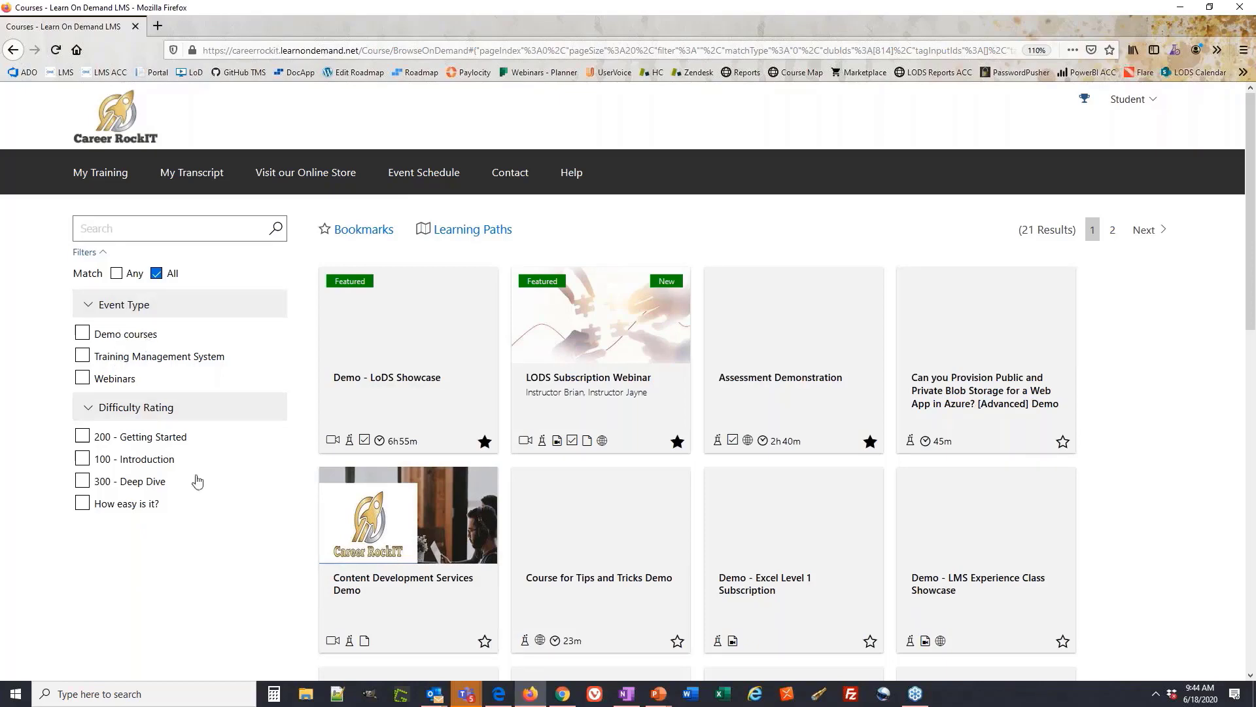
Apply and remove the Demo and 300 - Deep Dive catalog filters
left_click(110, 334)
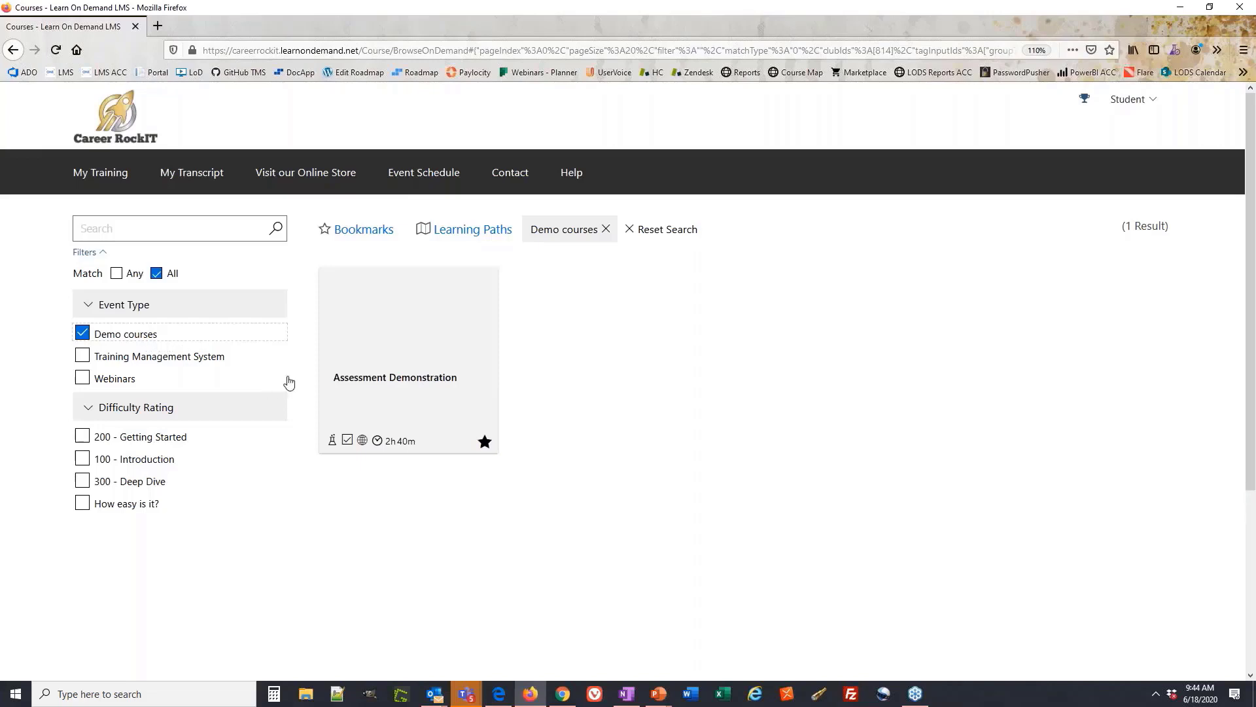
mouse_move(352, 357)
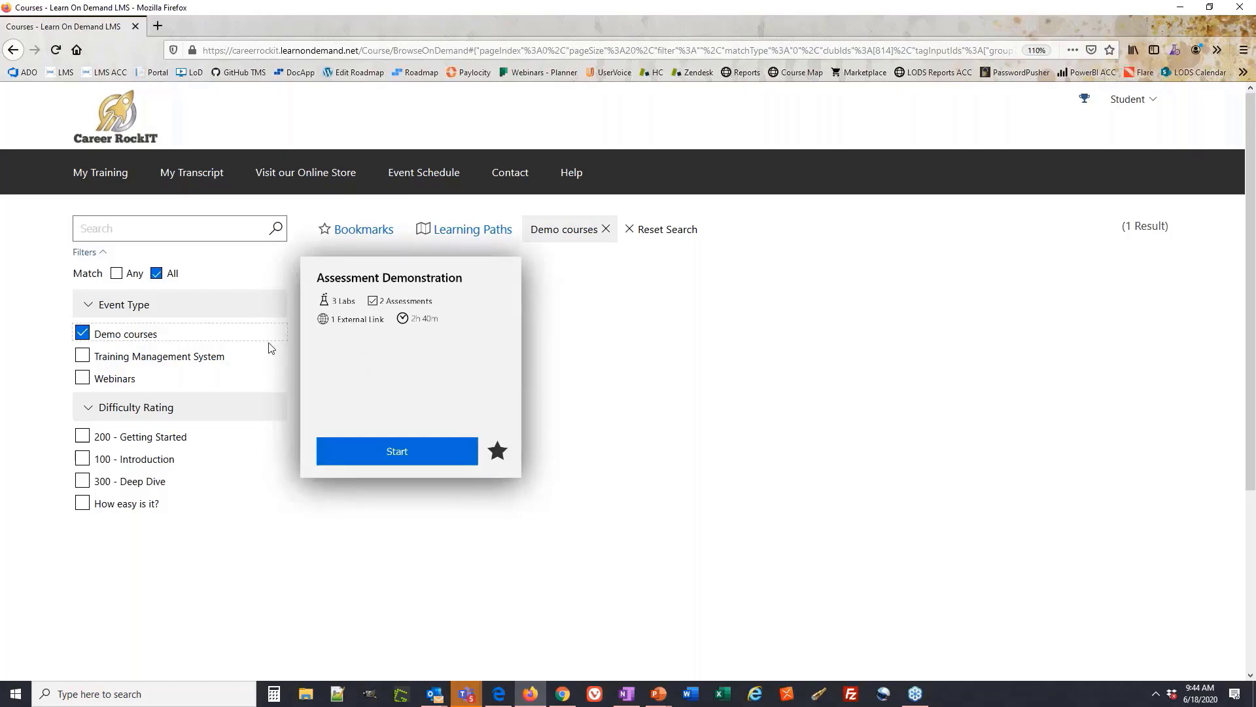
left_click(79, 334)
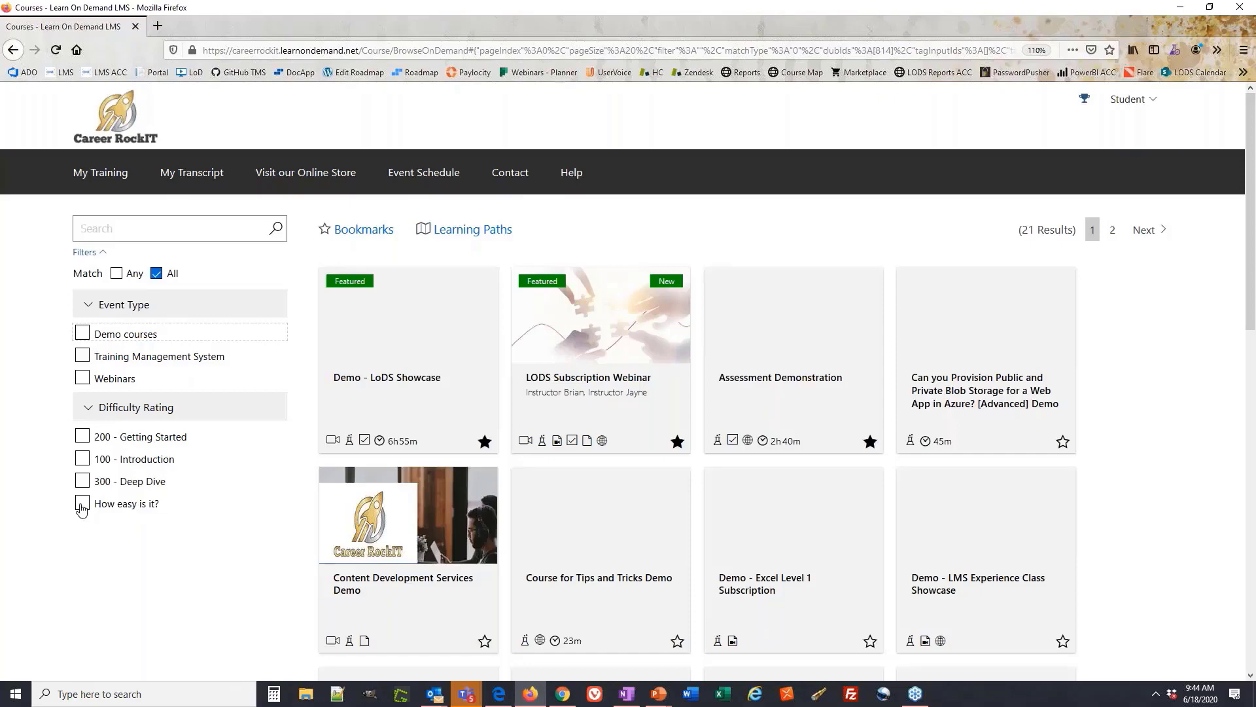
left_click(81, 484)
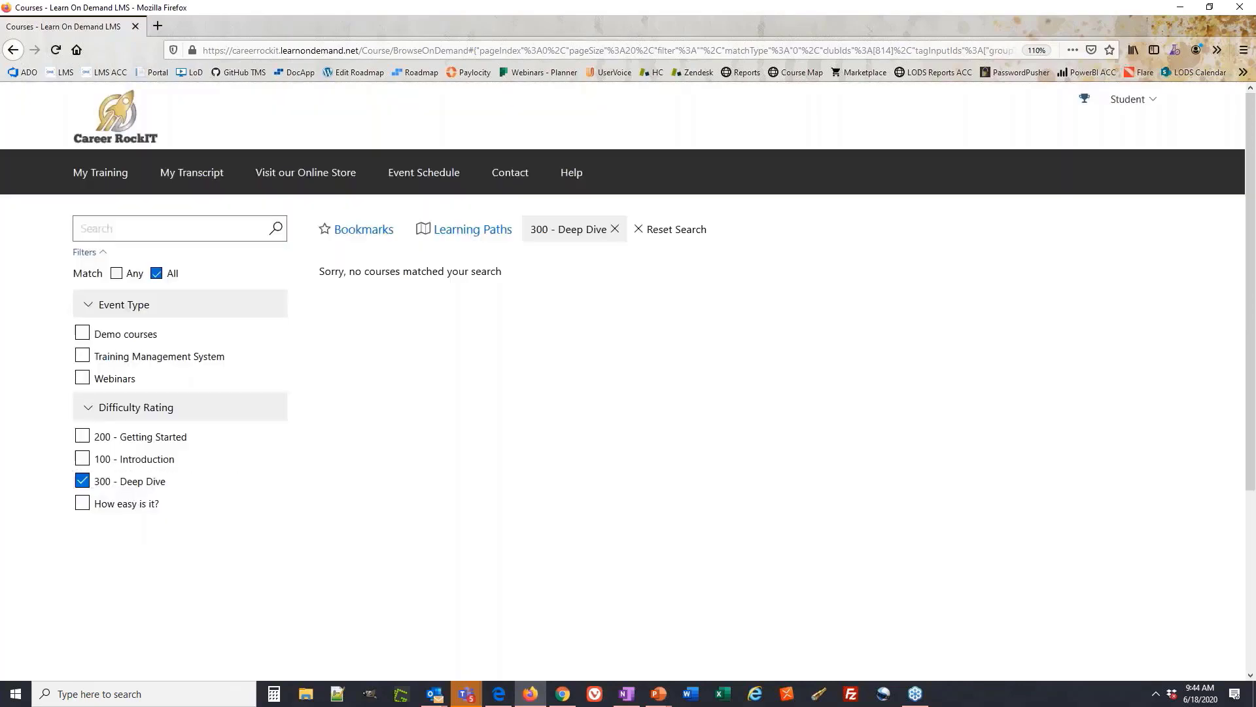
left_click(82, 481)
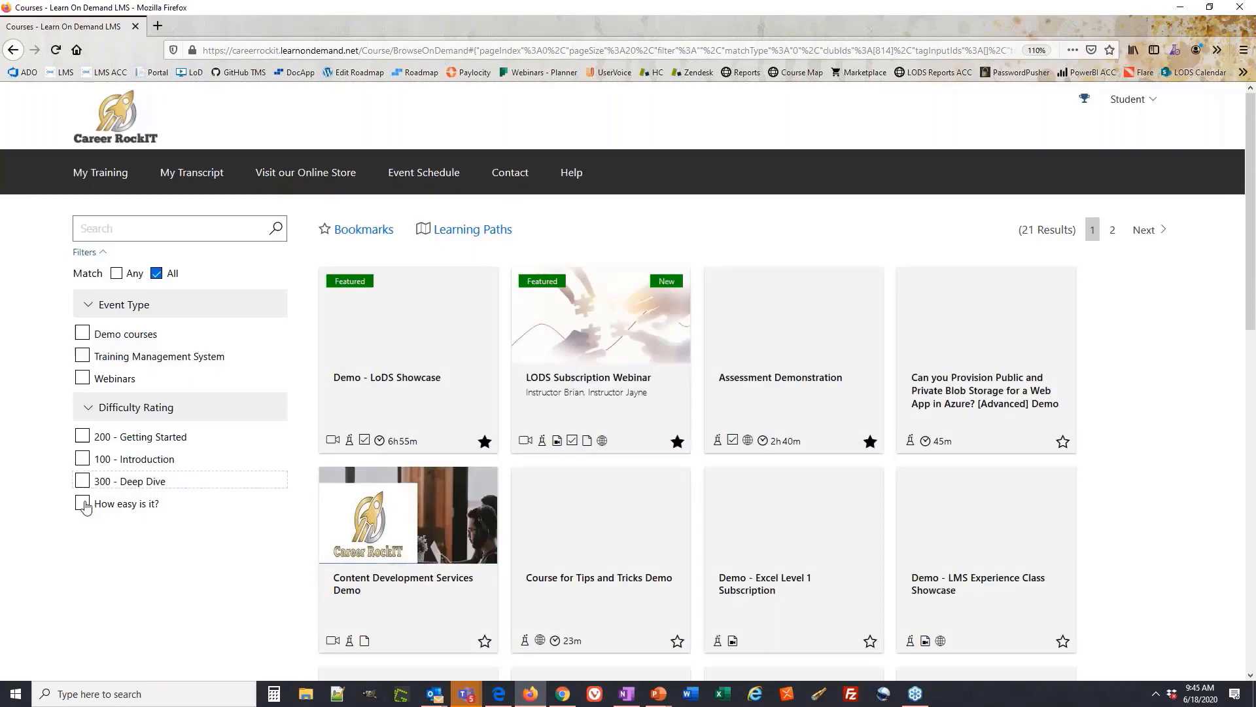
Try the How easy is it? ratings, including Can do it with your eyes closed and Easy as 1-2-3, then clear them
left_click(82, 504)
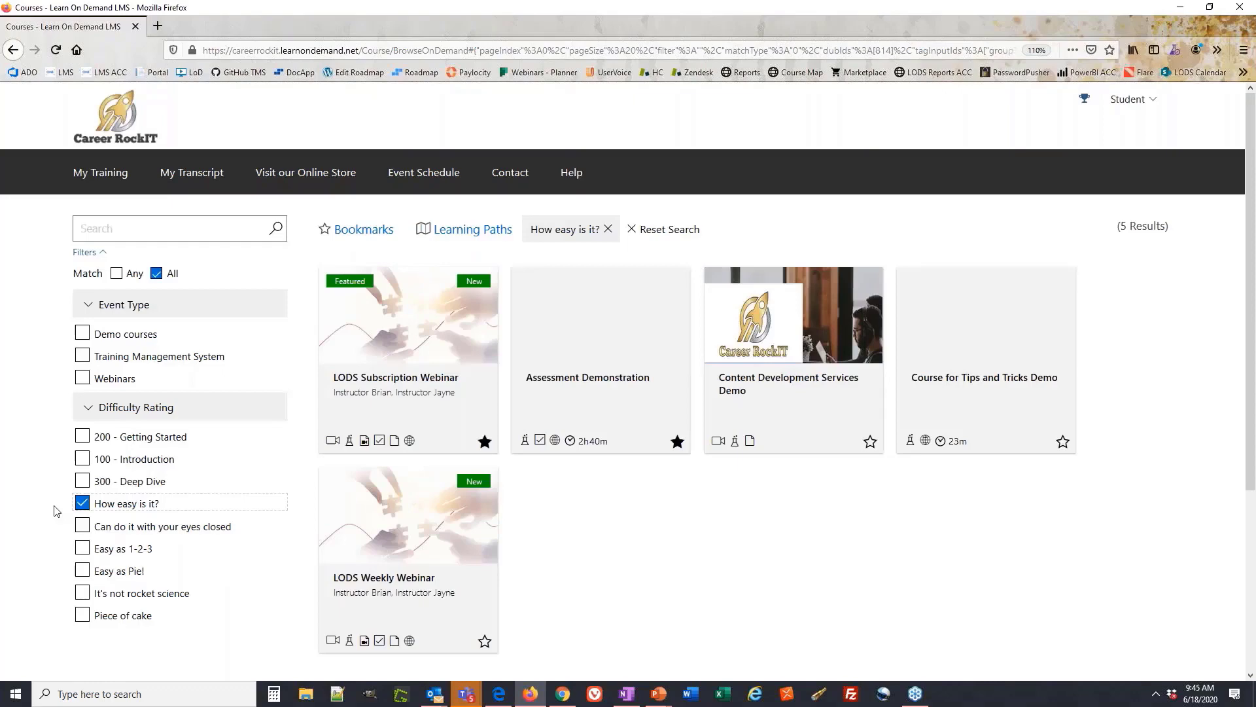
scroll(54, 511, "down", 1)
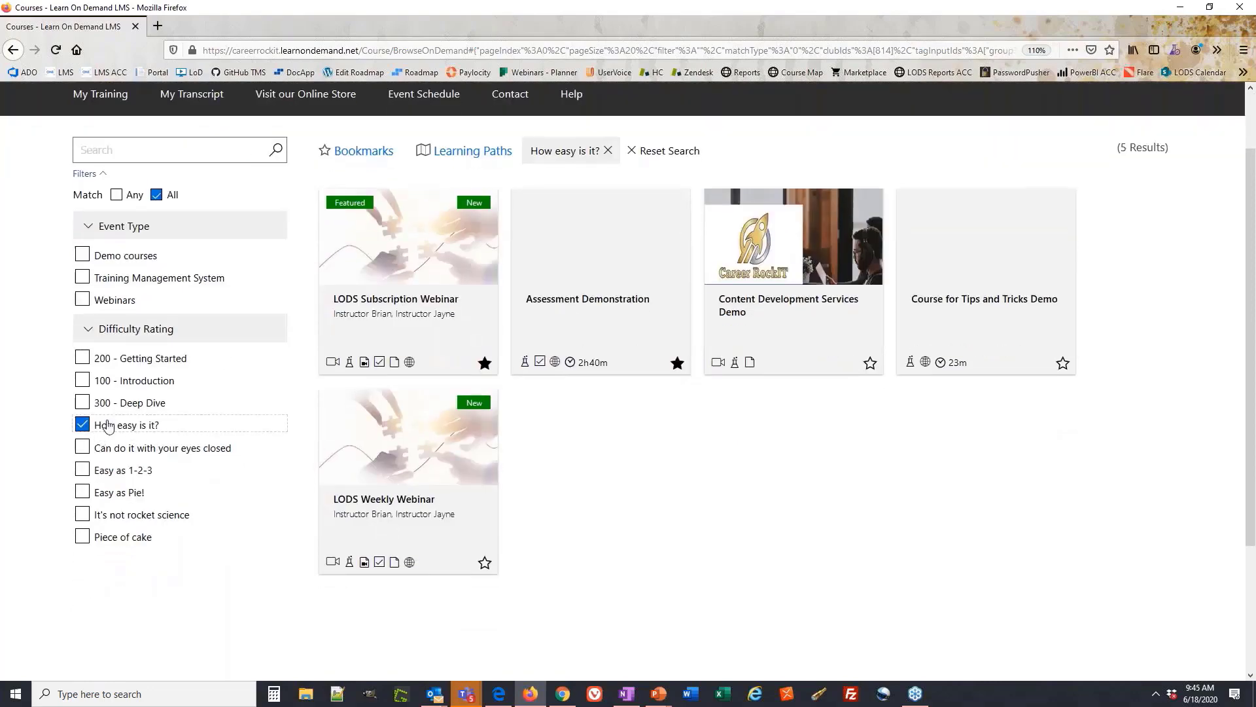
left_click(152, 450)
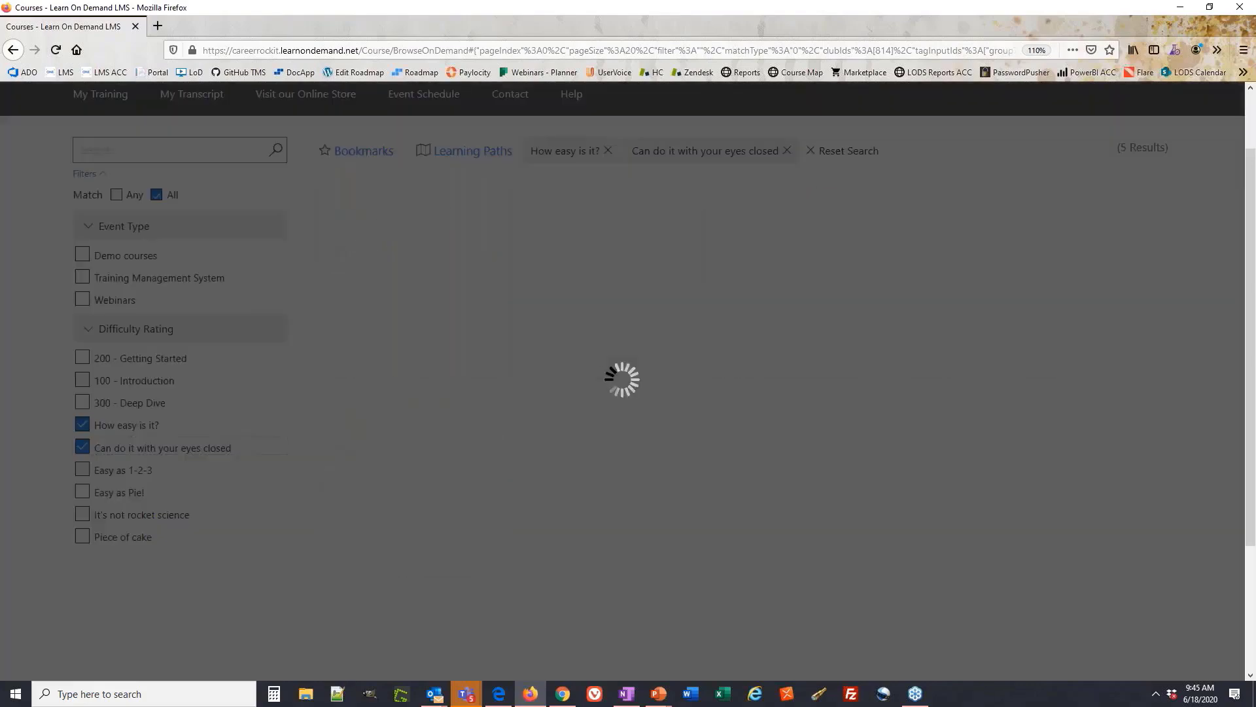
left_click(83, 448)
left_click(83, 469)
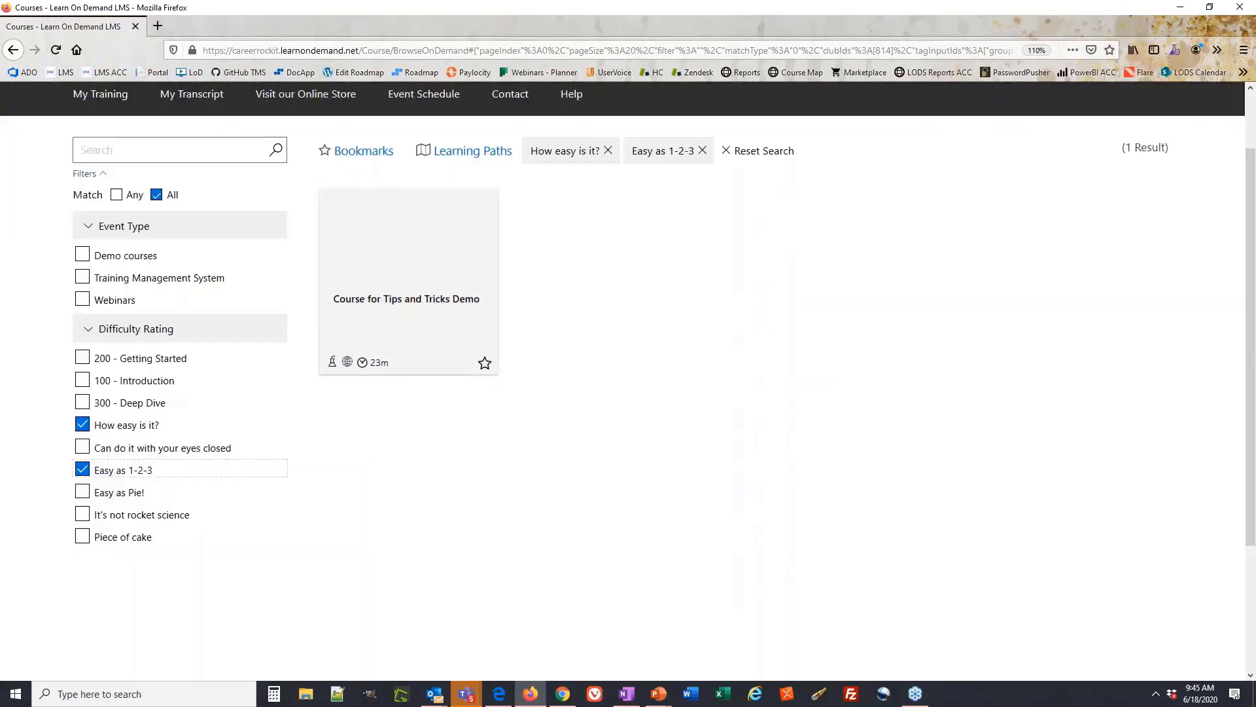
left_click(82, 469)
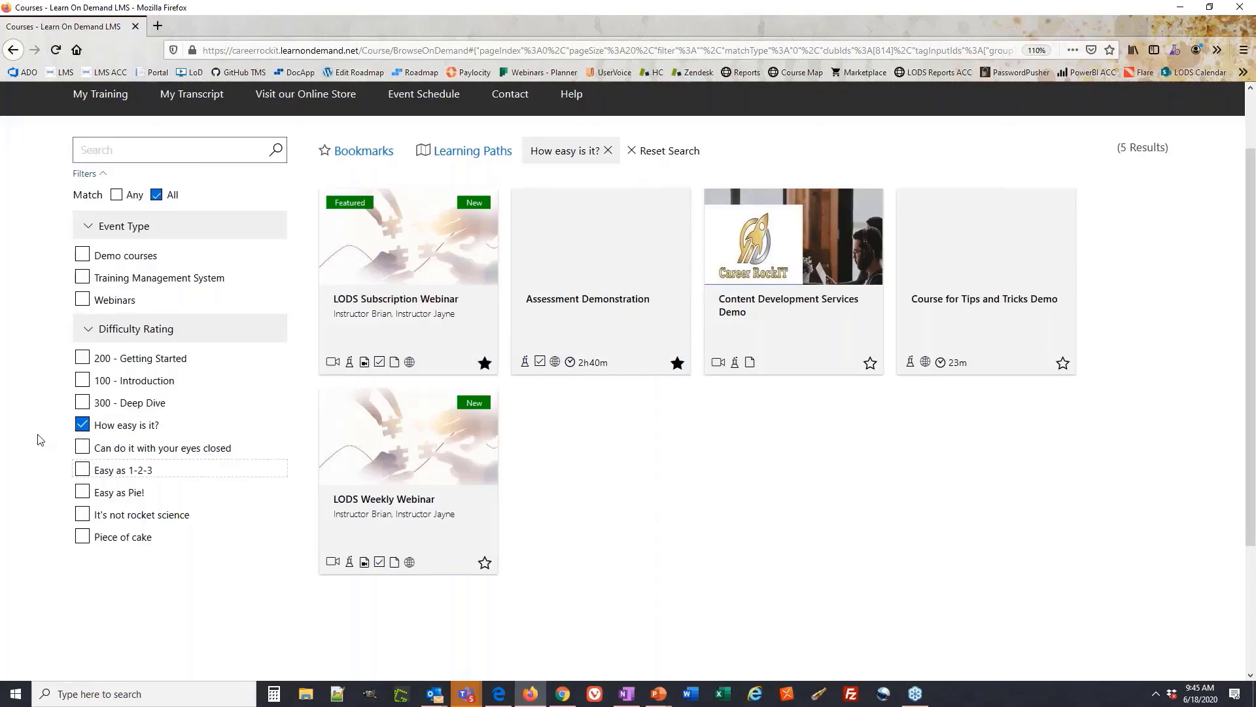
scroll(39, 439, "up", 2)
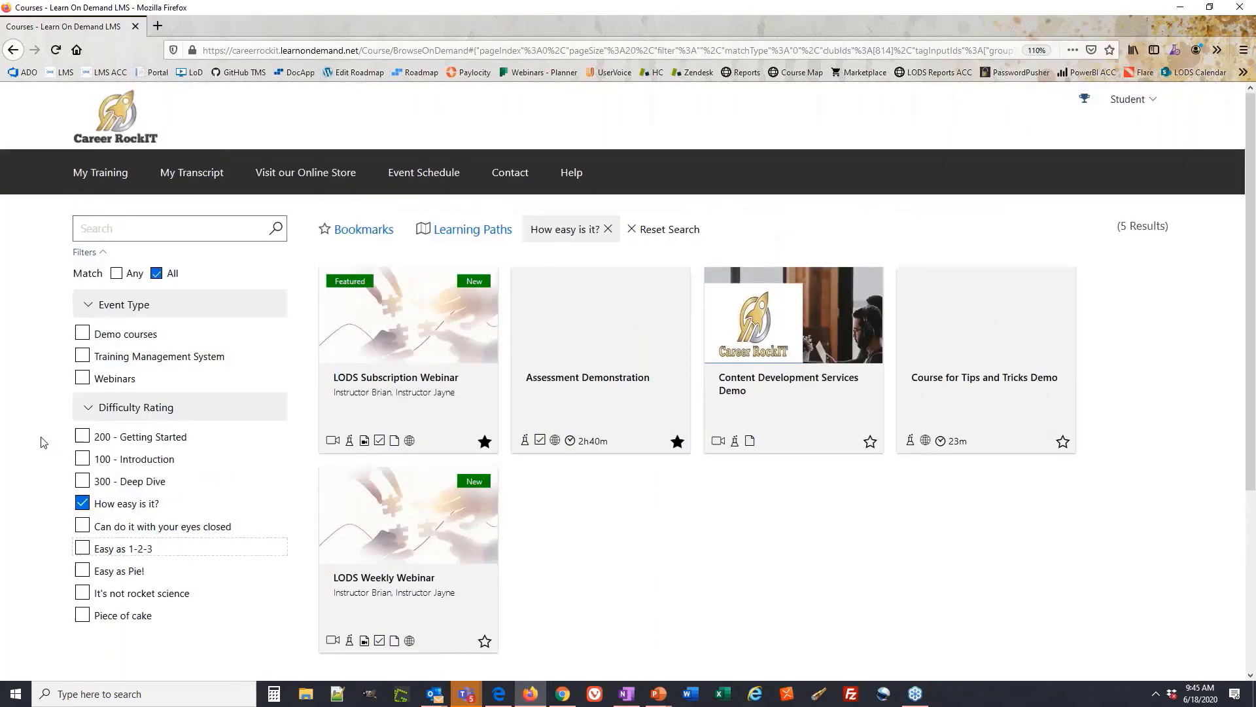
left_click(82, 503)
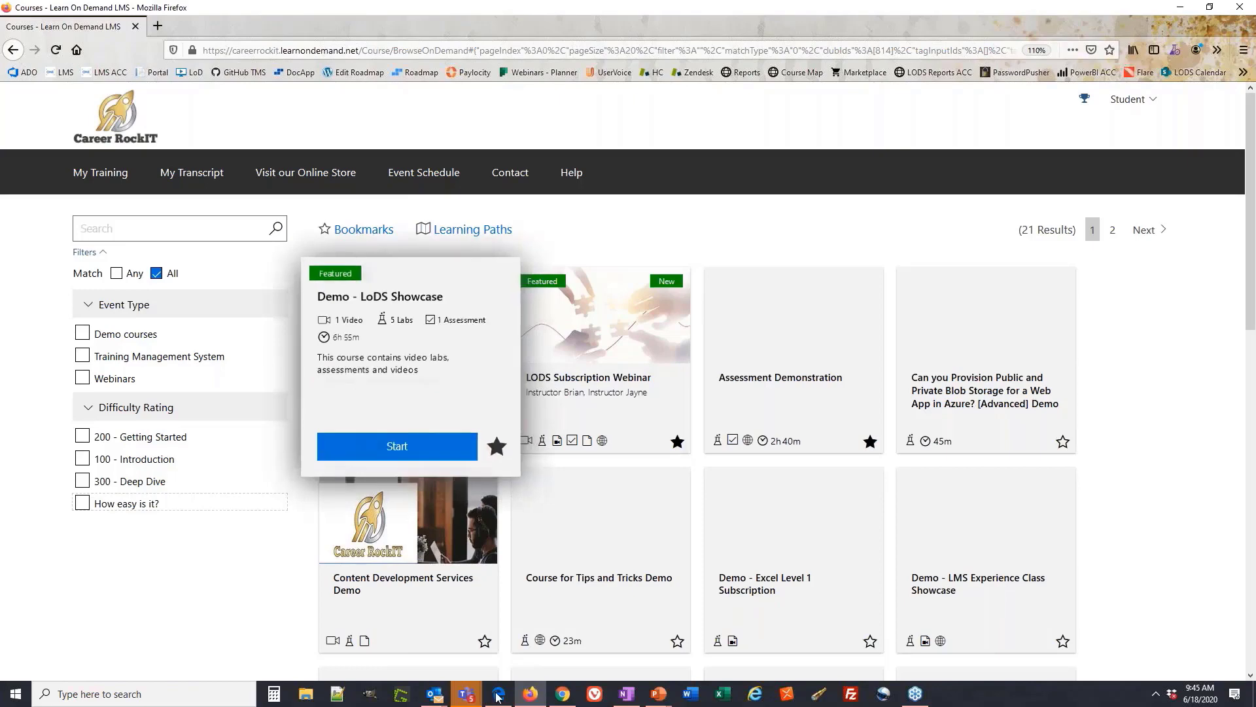
In Chrome, edit the Subscription Webinar profile and review its name and Description
mouse_move(558, 700)
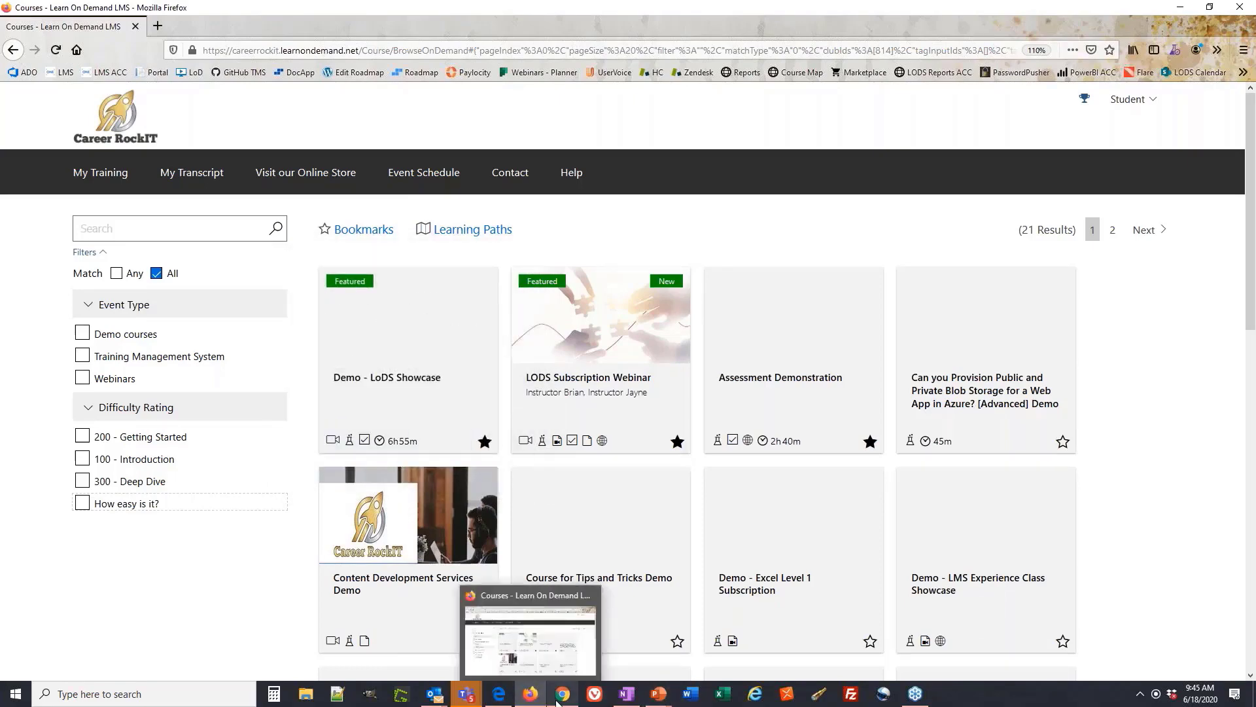
left_click(558, 700)
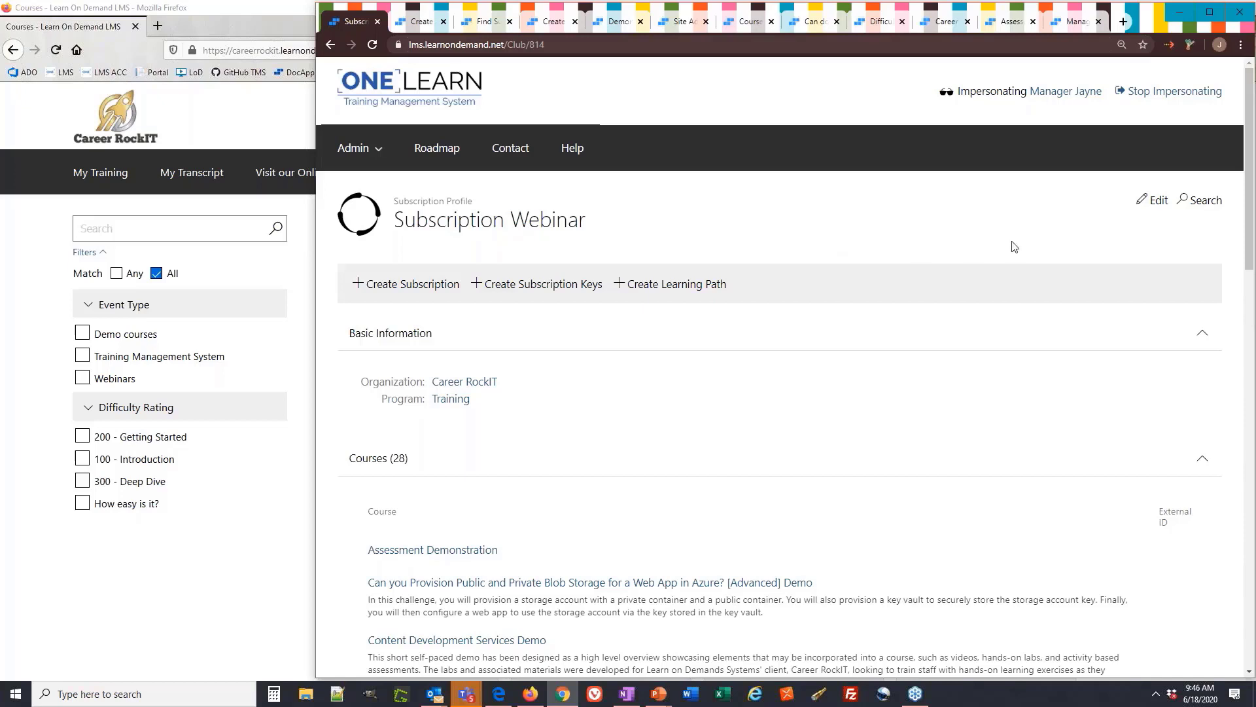
left_click(1148, 202)
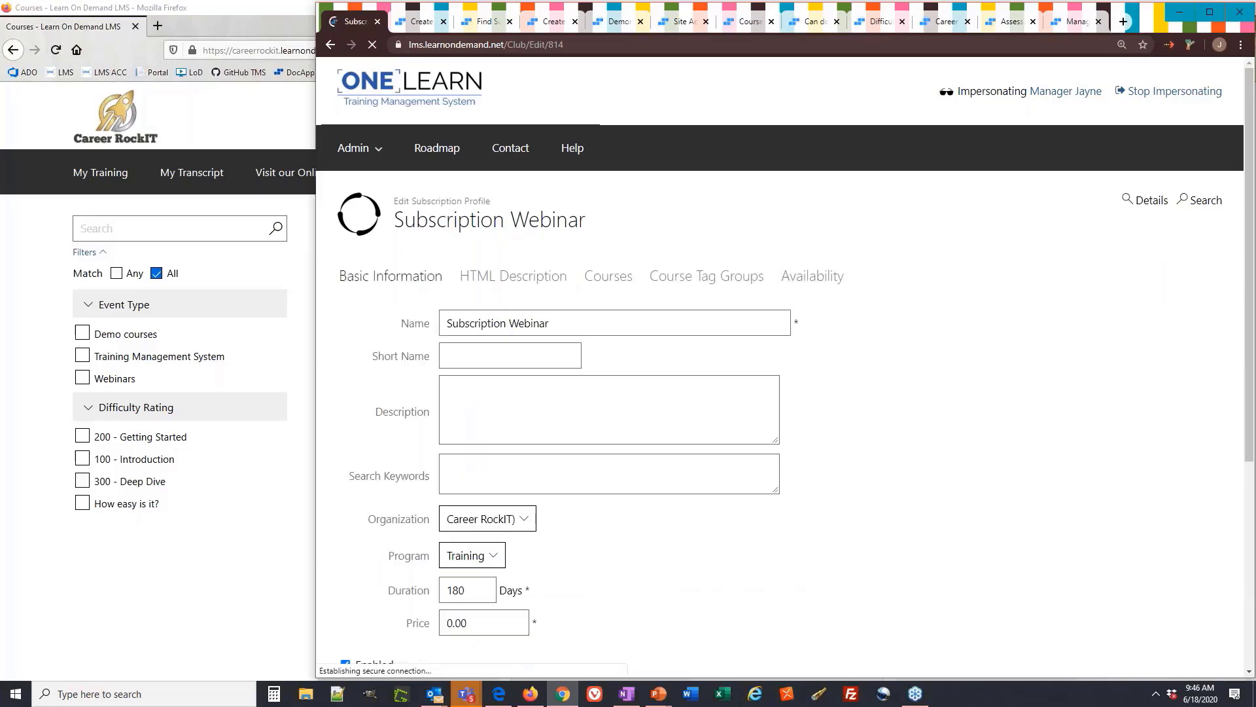
scroll(911, 318, "down", 1)
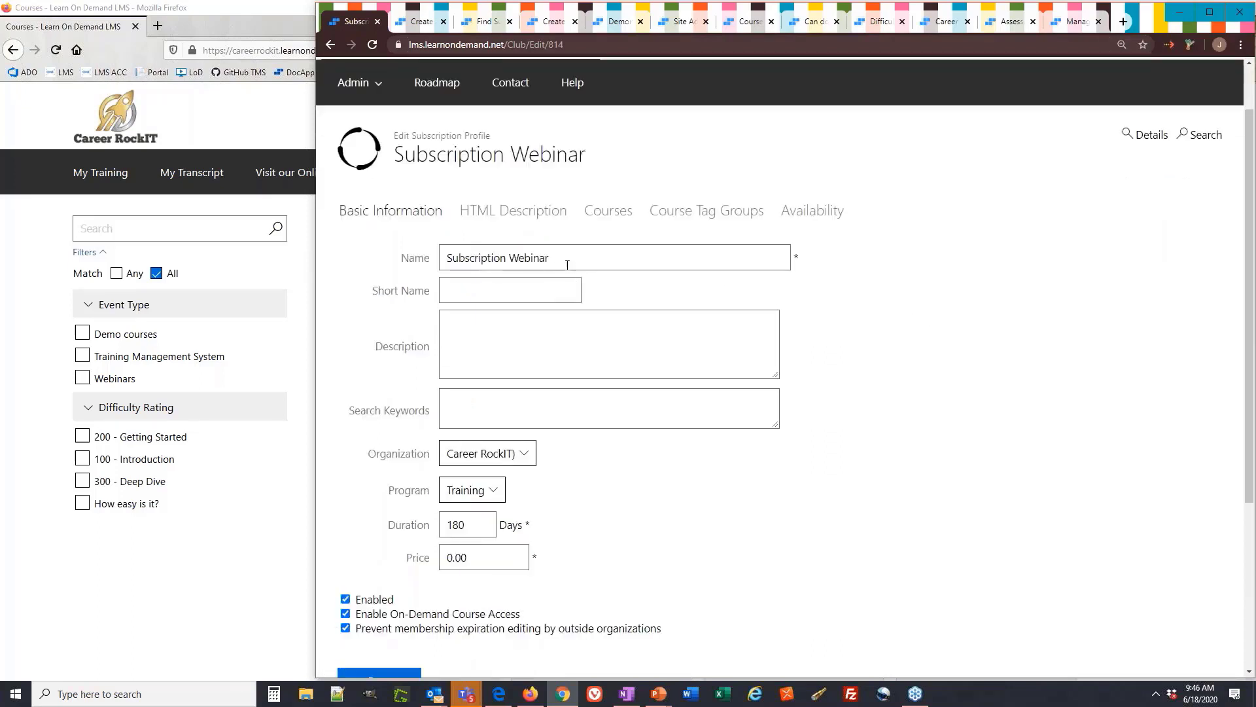
left_click_drag(563, 257, 441, 257)
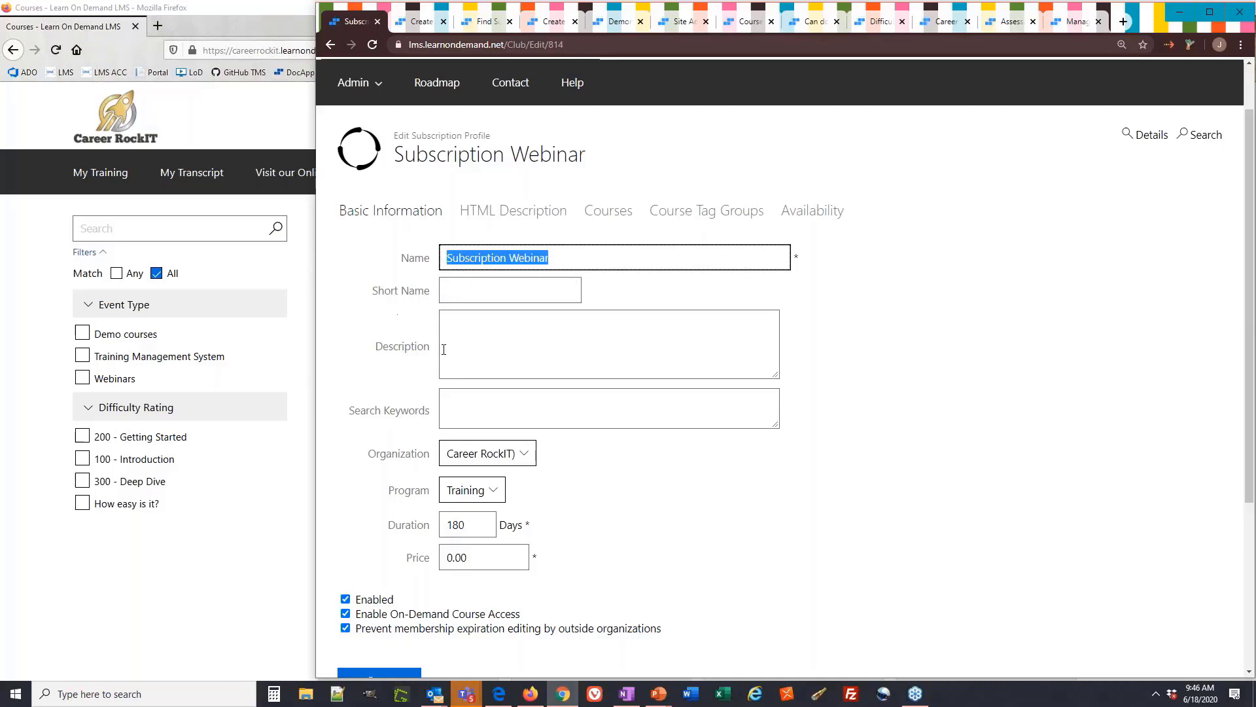
left_click_drag(422, 354, 373, 355)
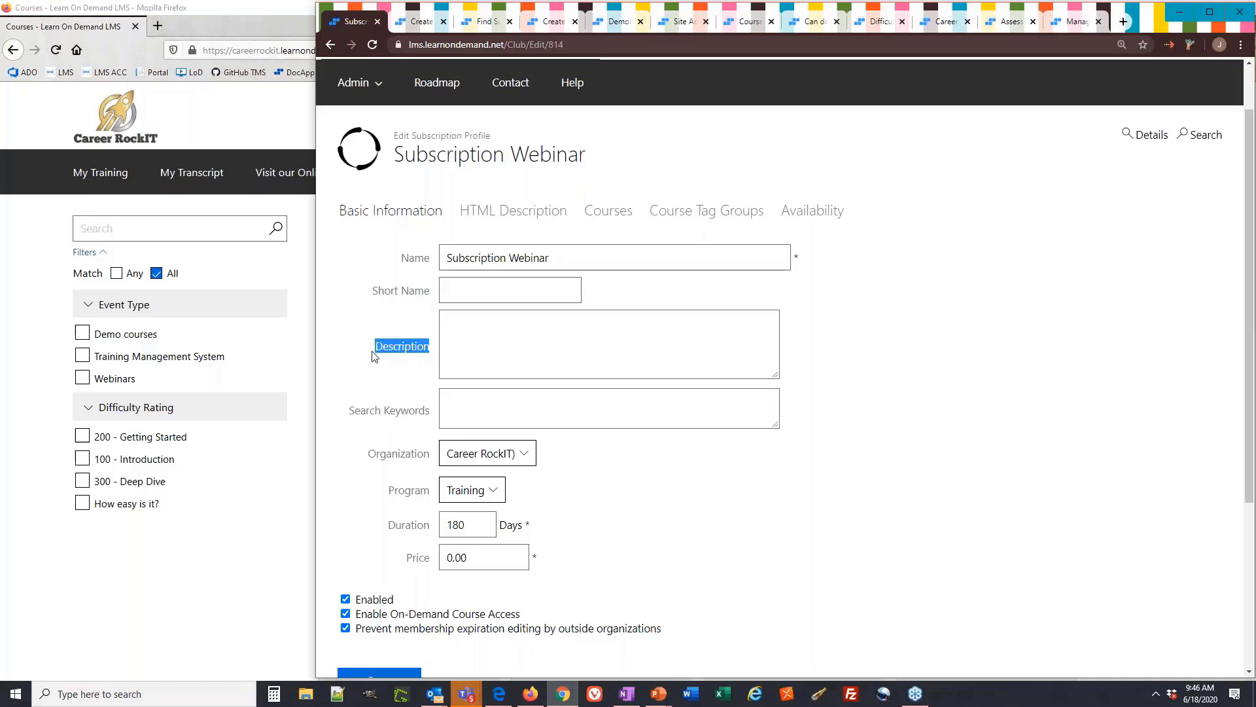
left_click(478, 342)
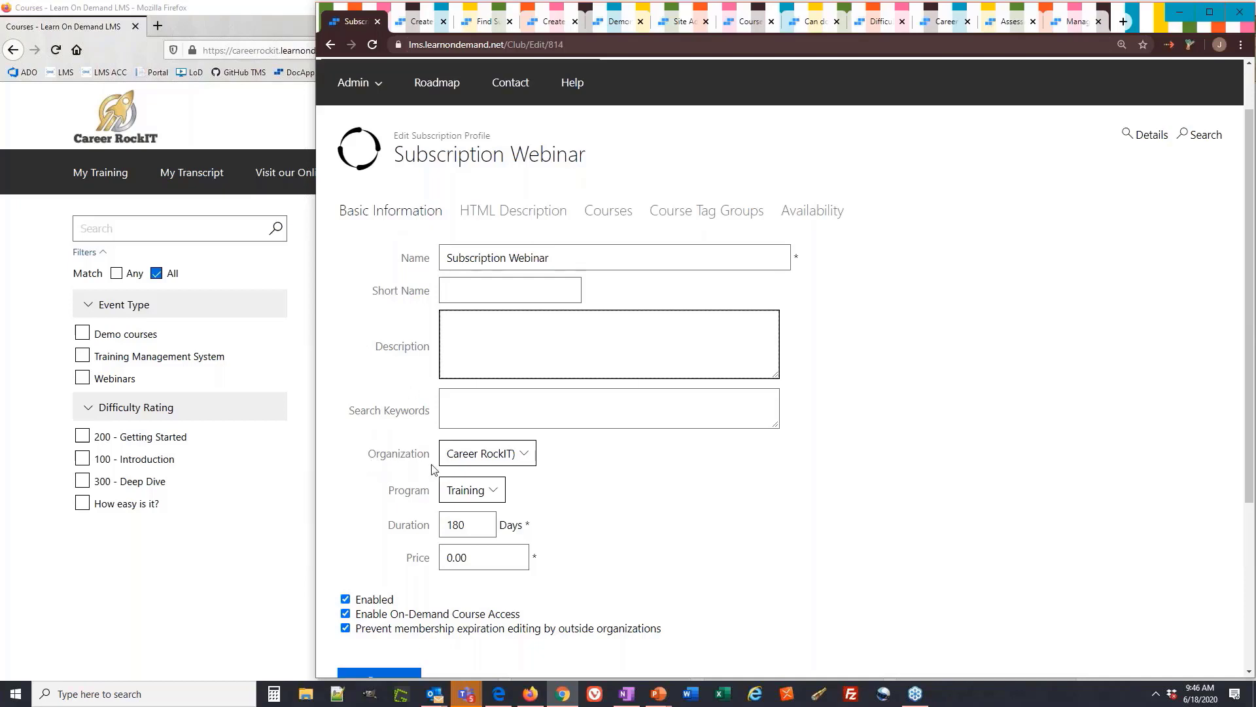
Review the profile's Organization, Program, 180-day Duration and 0.00 price
left_click_drag(431, 454, 367, 445)
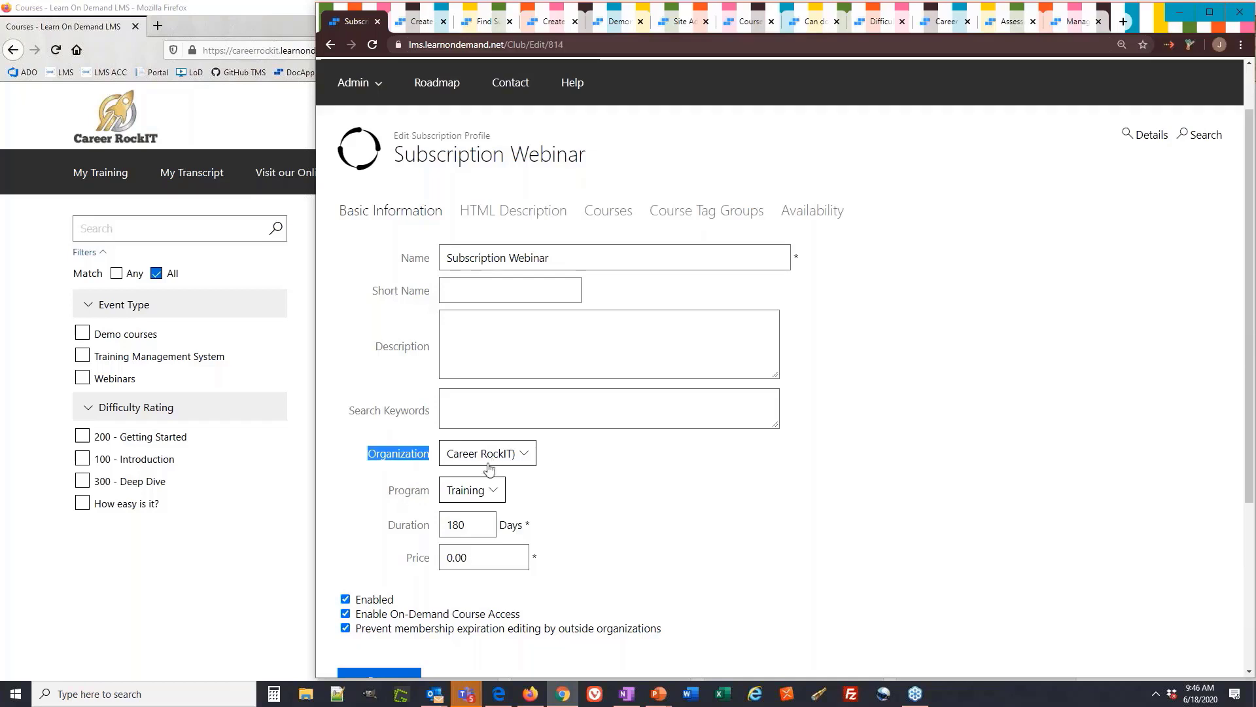
left_click(432, 490)
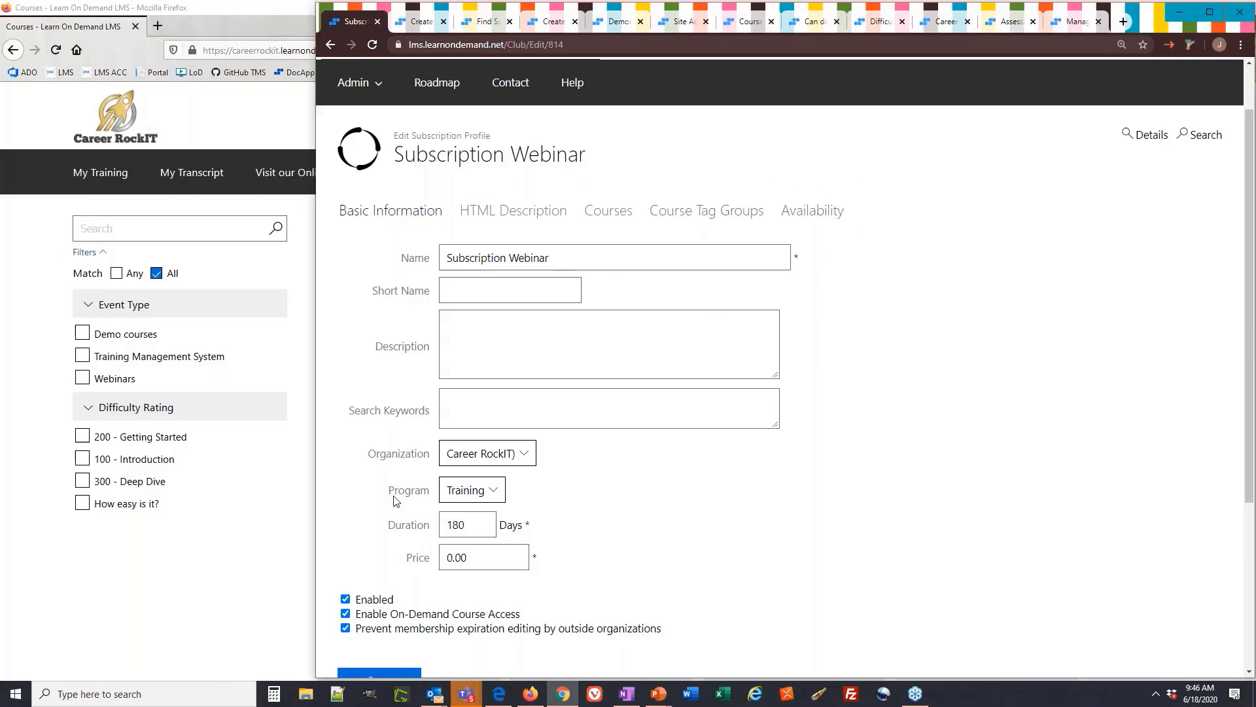
left_click_drag(388, 490, 432, 487)
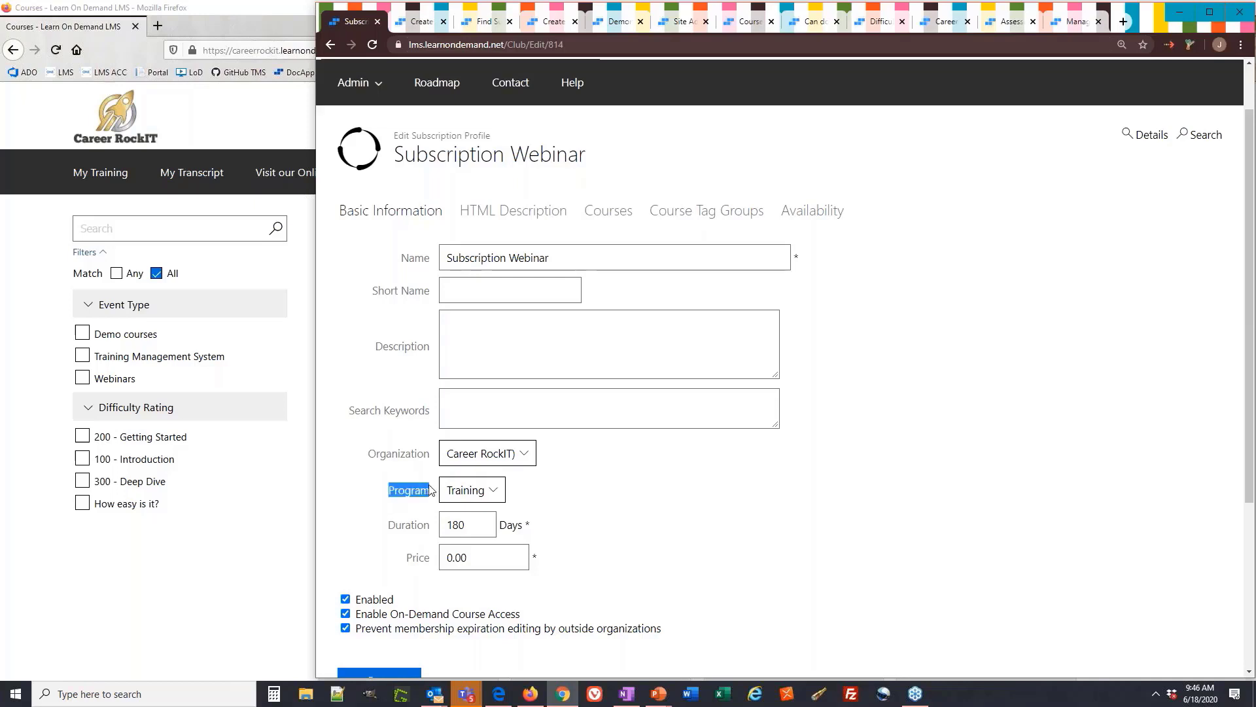
left_click(382, 493)
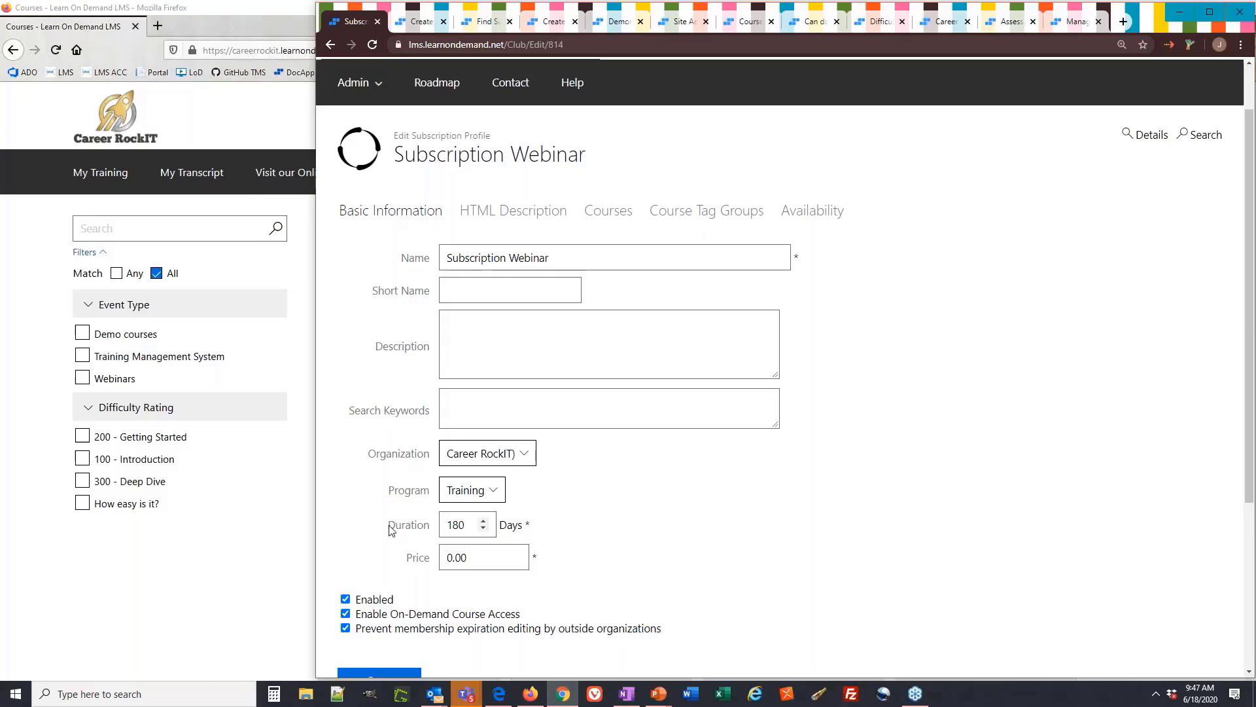
left_click_drag(387, 526, 432, 532)
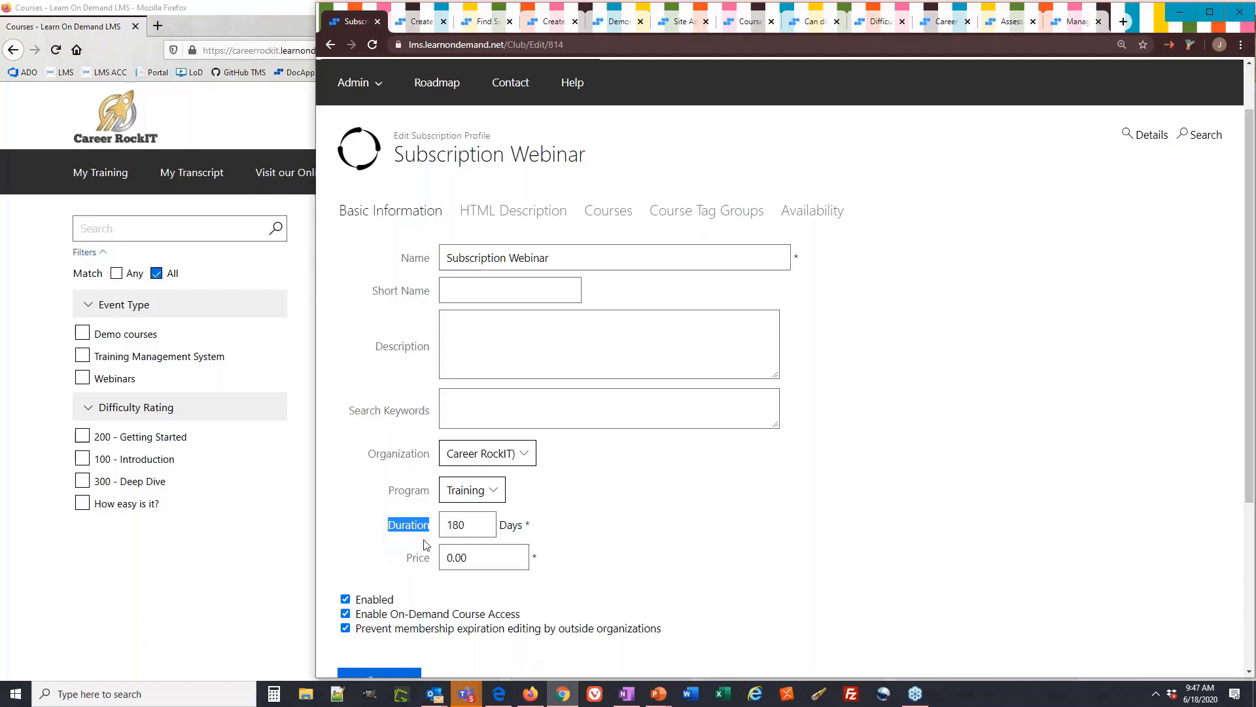
double_click(466, 524)
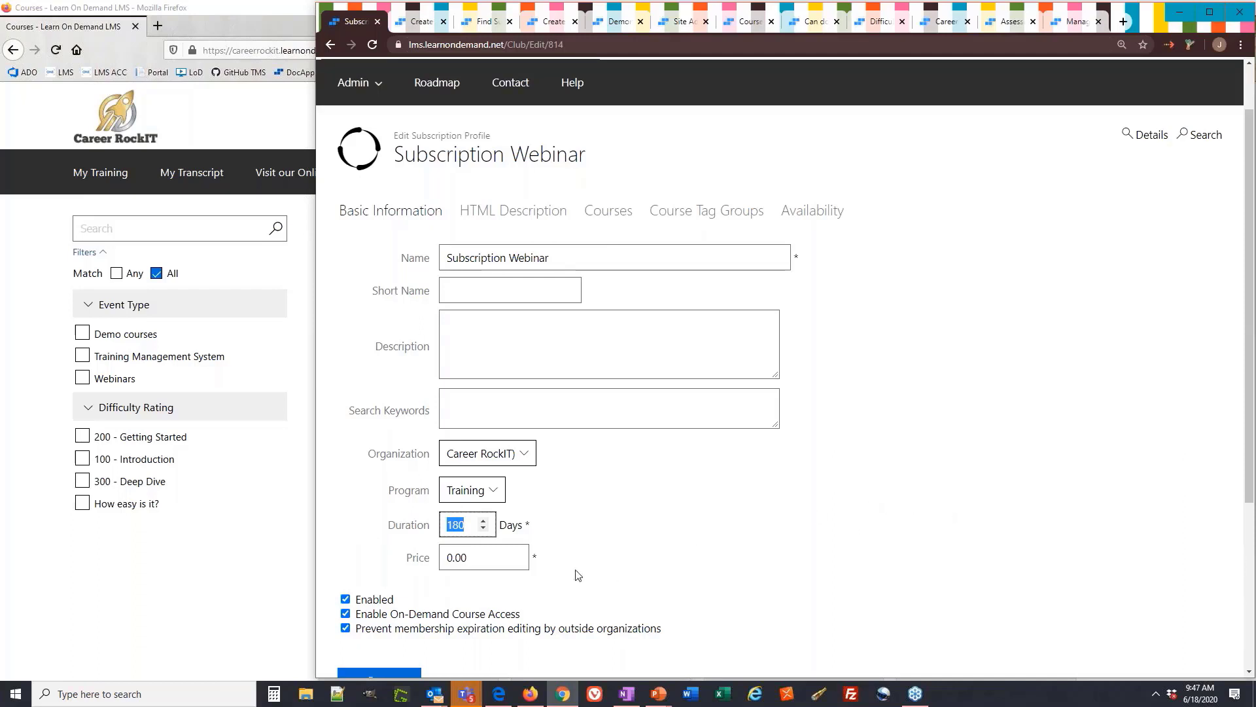
left_click(356, 549)
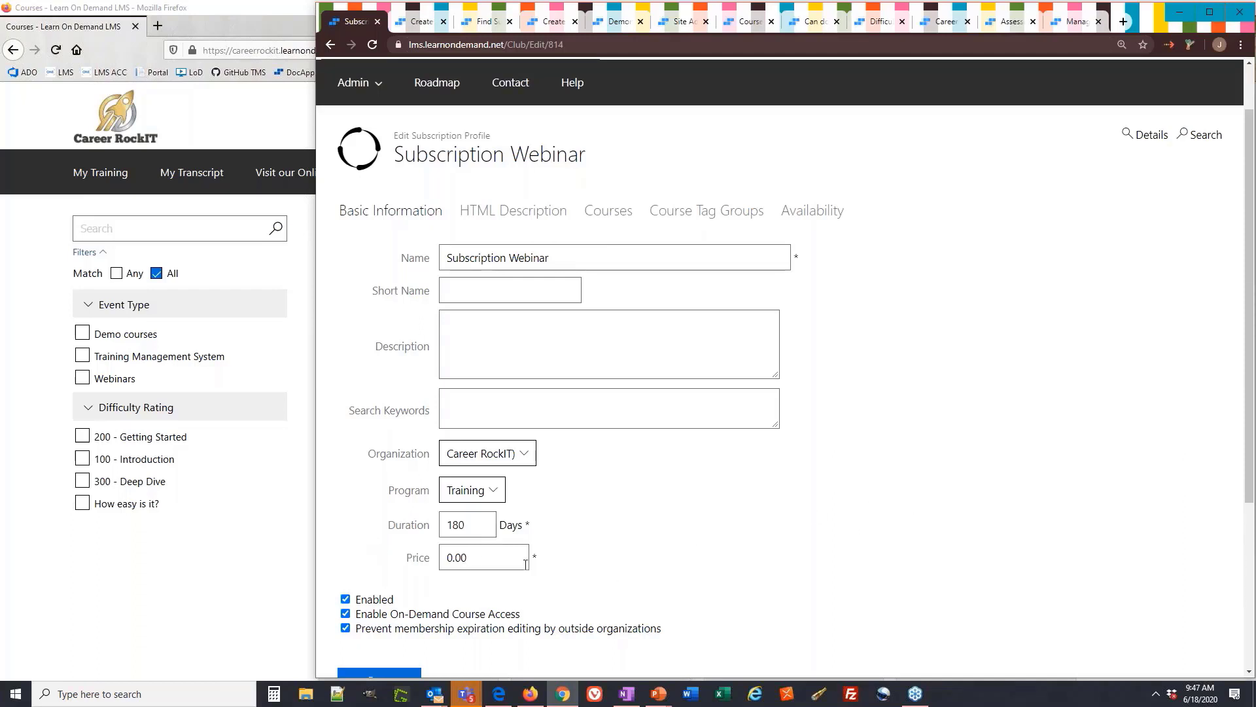
left_click_drag(500, 558, 444, 556)
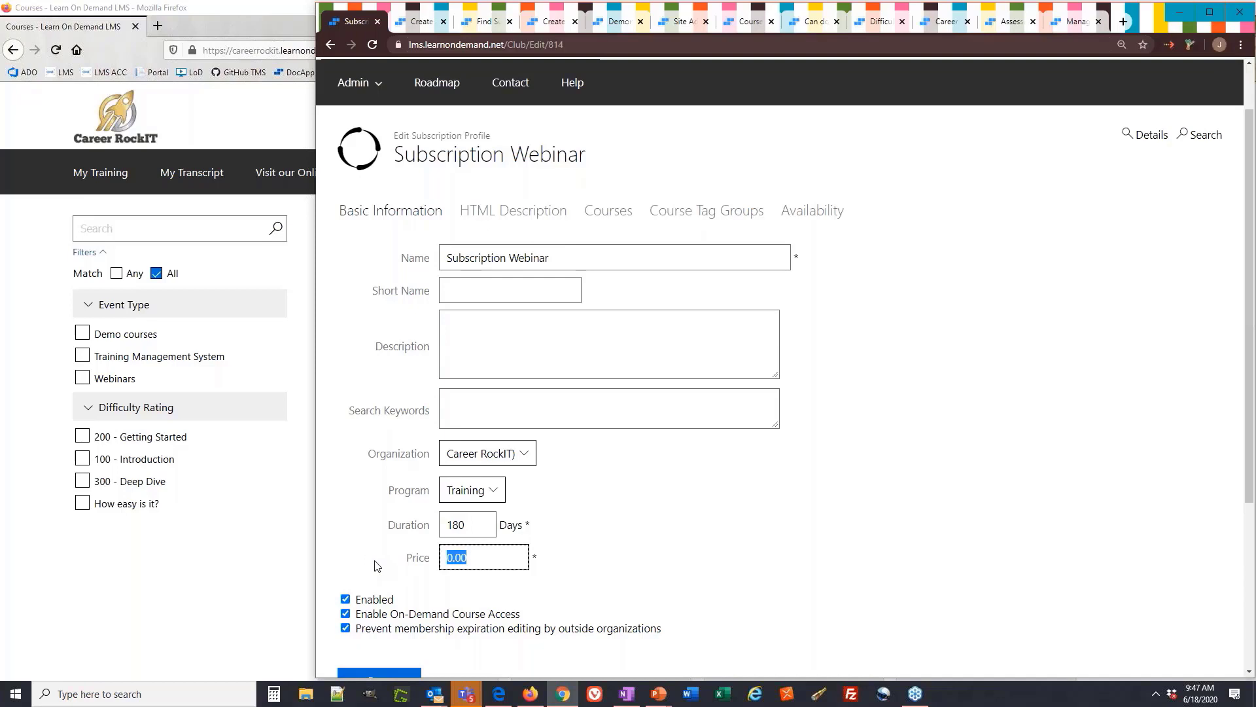
Review the Enabled and On-Demand Course Access options, then return to the Firefox student catalog
scroll(397, 579, "down", 1)
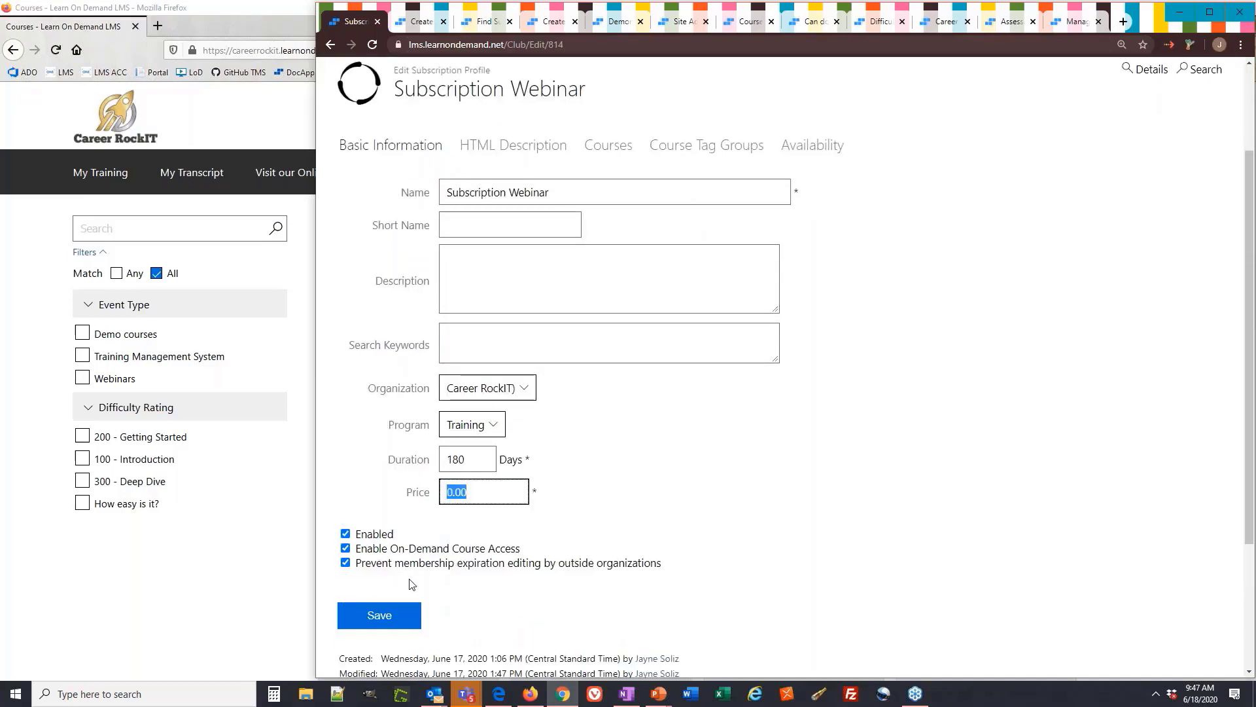
scroll(412, 584, "down", 1)
double_click(364, 468)
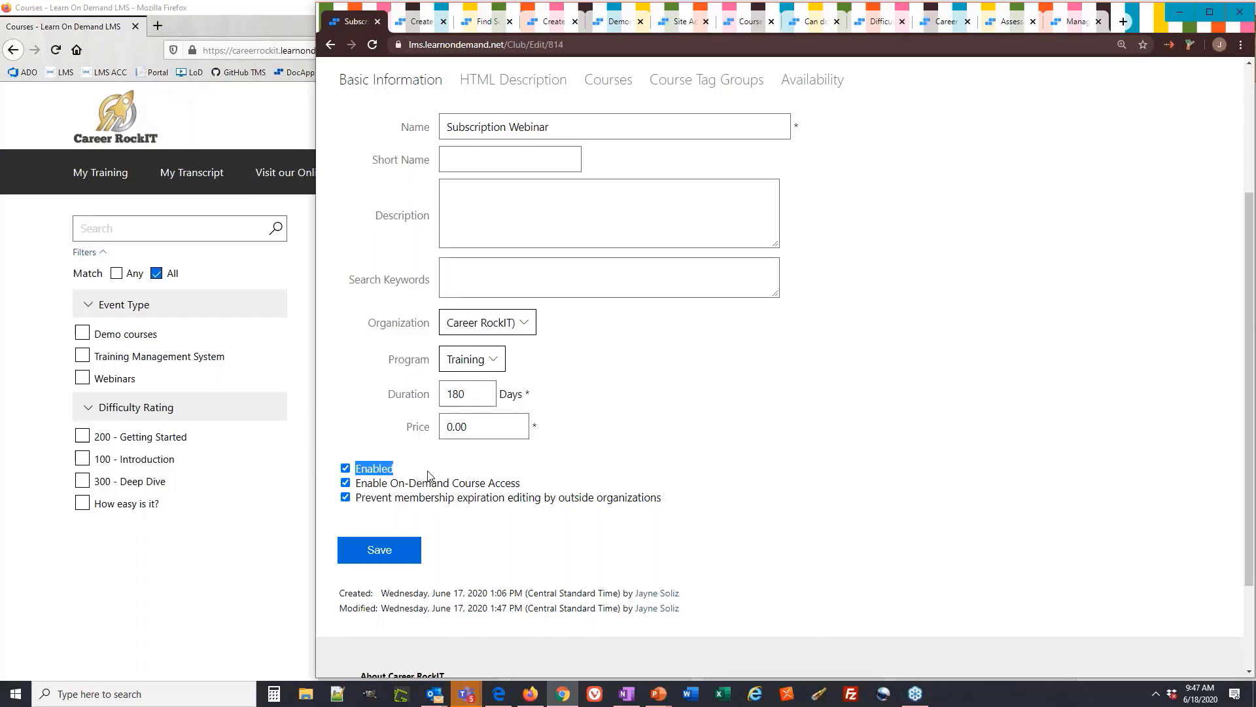
left_click_drag(467, 394, 444, 394)
left_click(364, 422)
left_click_drag(521, 484, 353, 488)
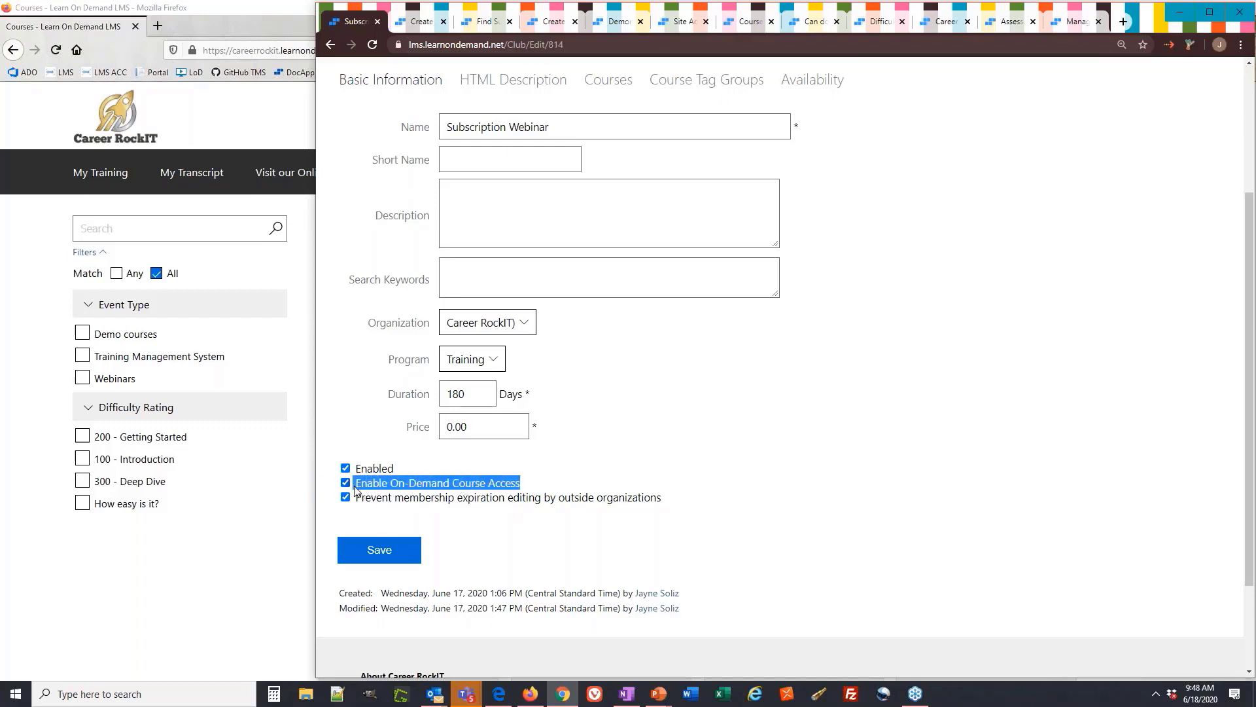
left_click(262, 547)
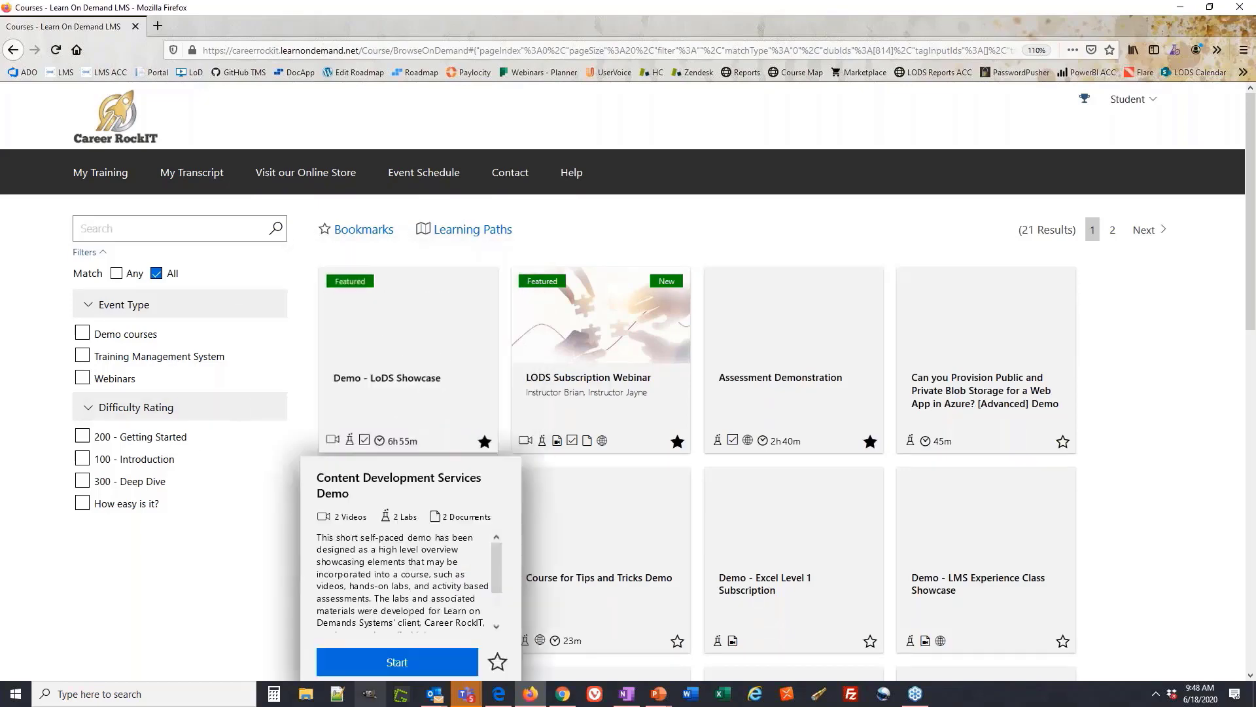
Search Find Subscriptions with no filters, then return to the Subscription Webinar edit tab
left_click(563, 693)
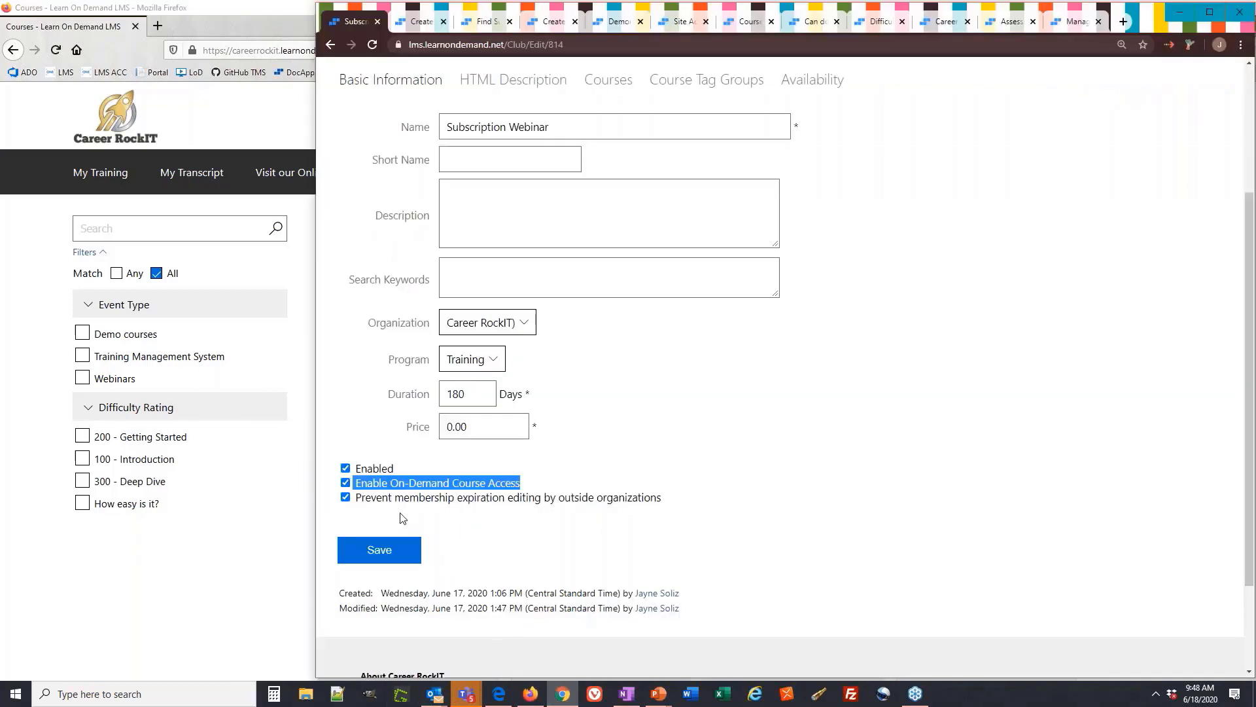
left_click(488, 24)
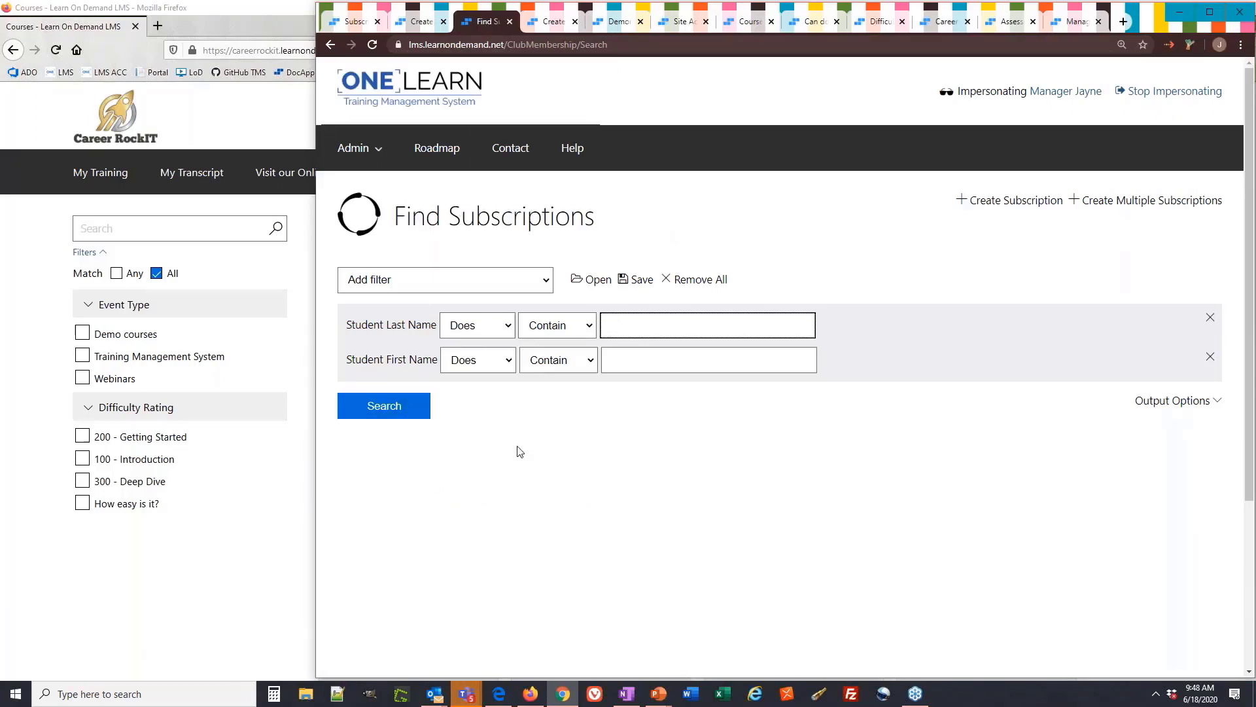
left_click(406, 414)
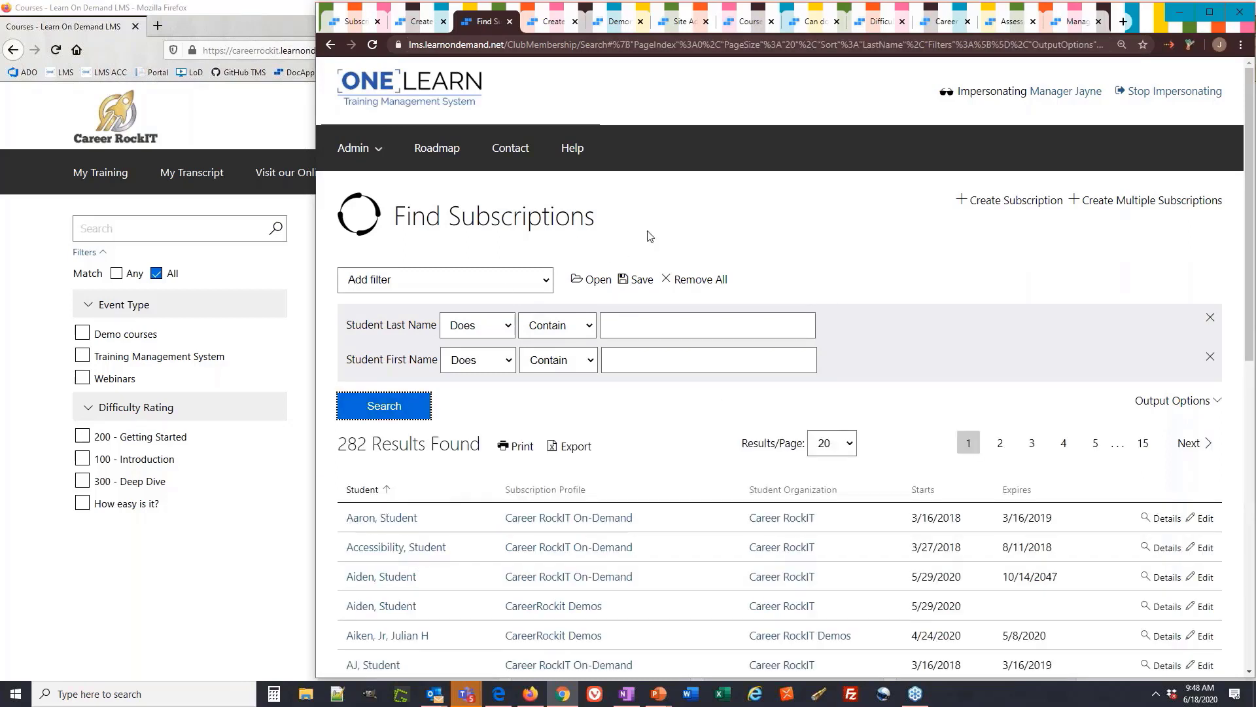
left_click(355, 23)
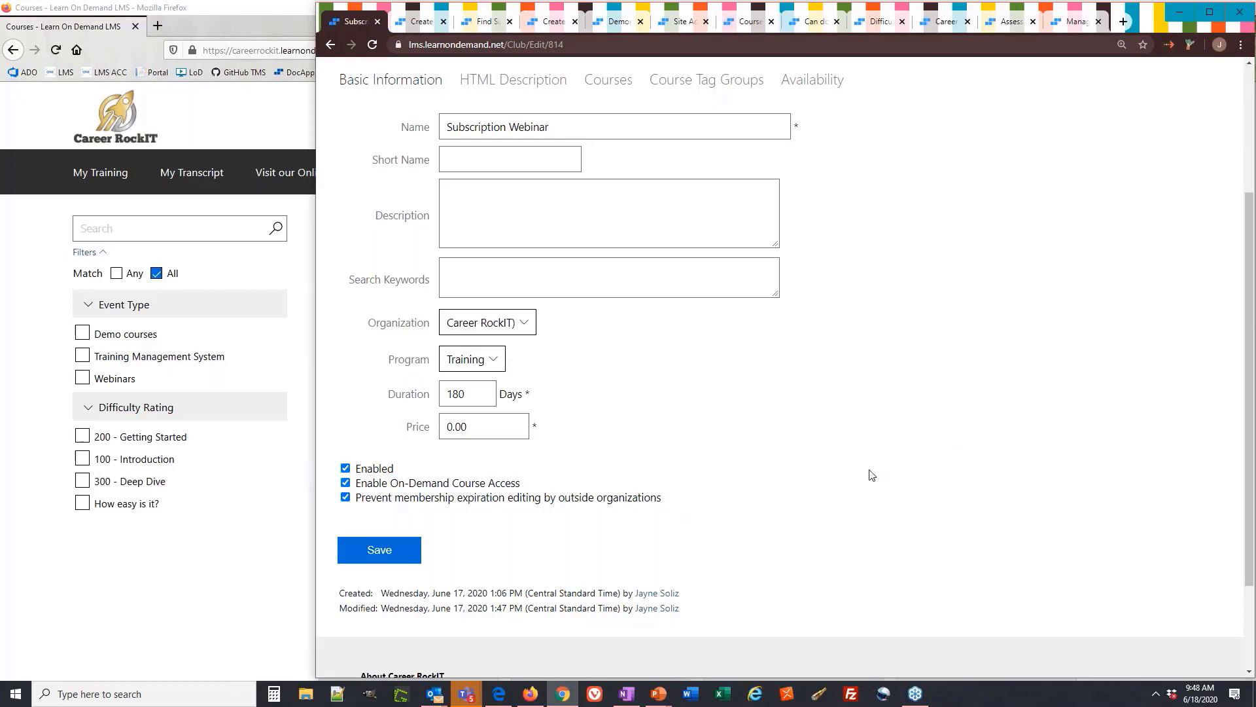
scroll(825, 471, "up", 1)
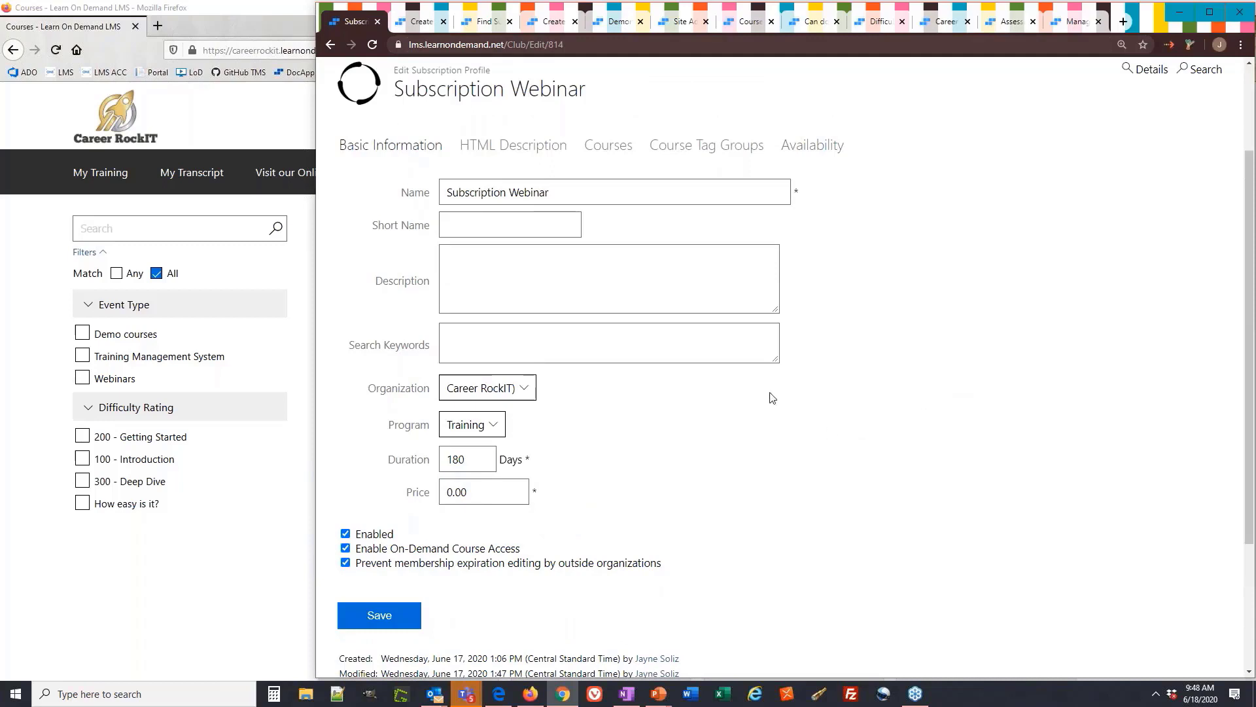
On the Courses tab, try selecting visible courses in Choose Courses, deselect some, then cancel
left_click(607, 146)
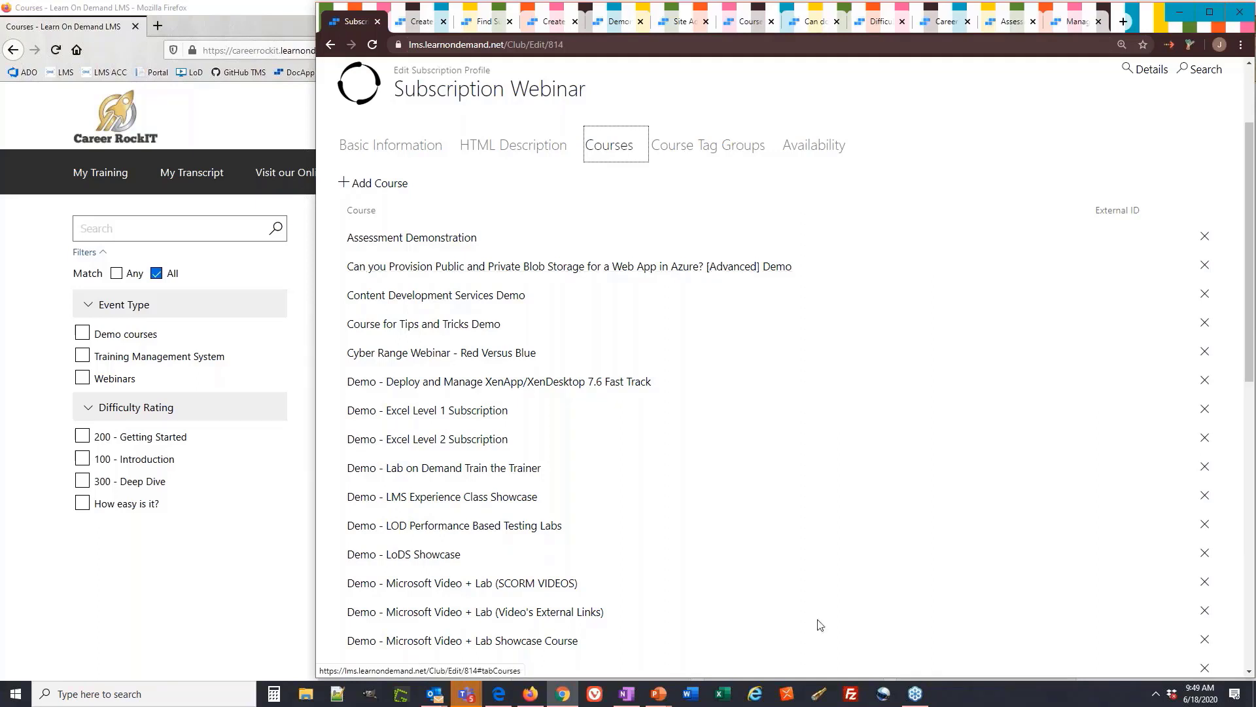
left_click(381, 183)
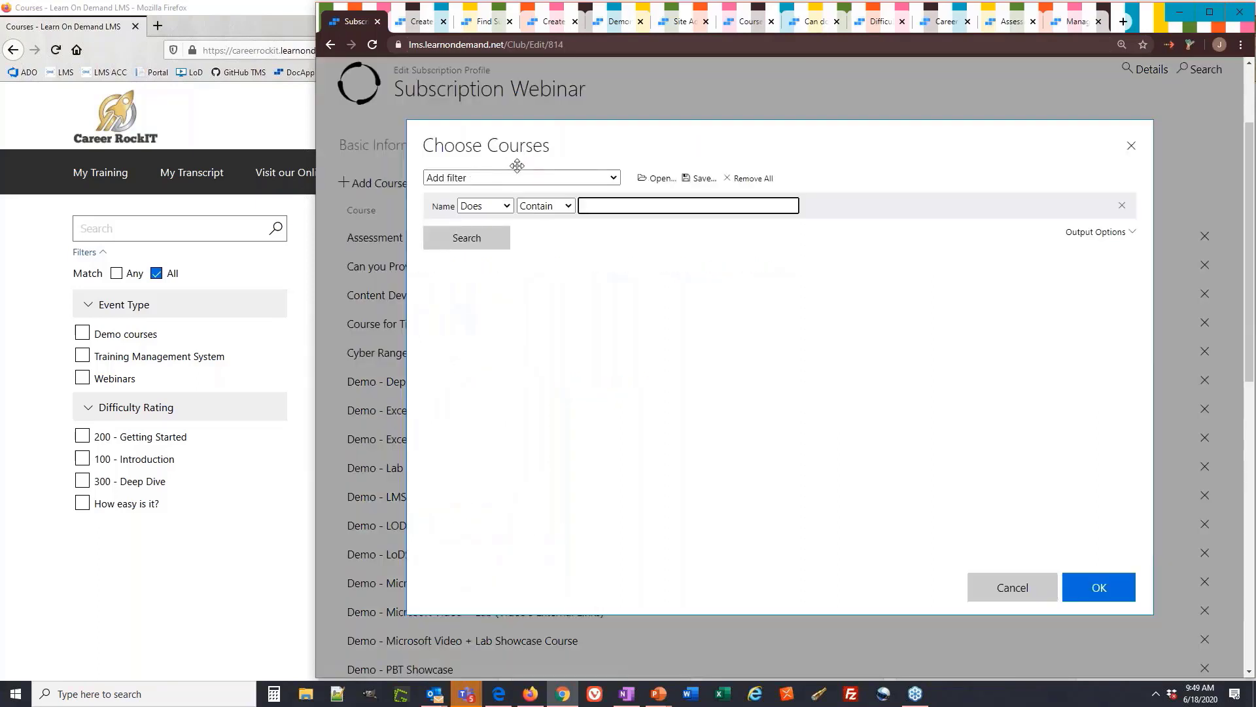
left_click(494, 237)
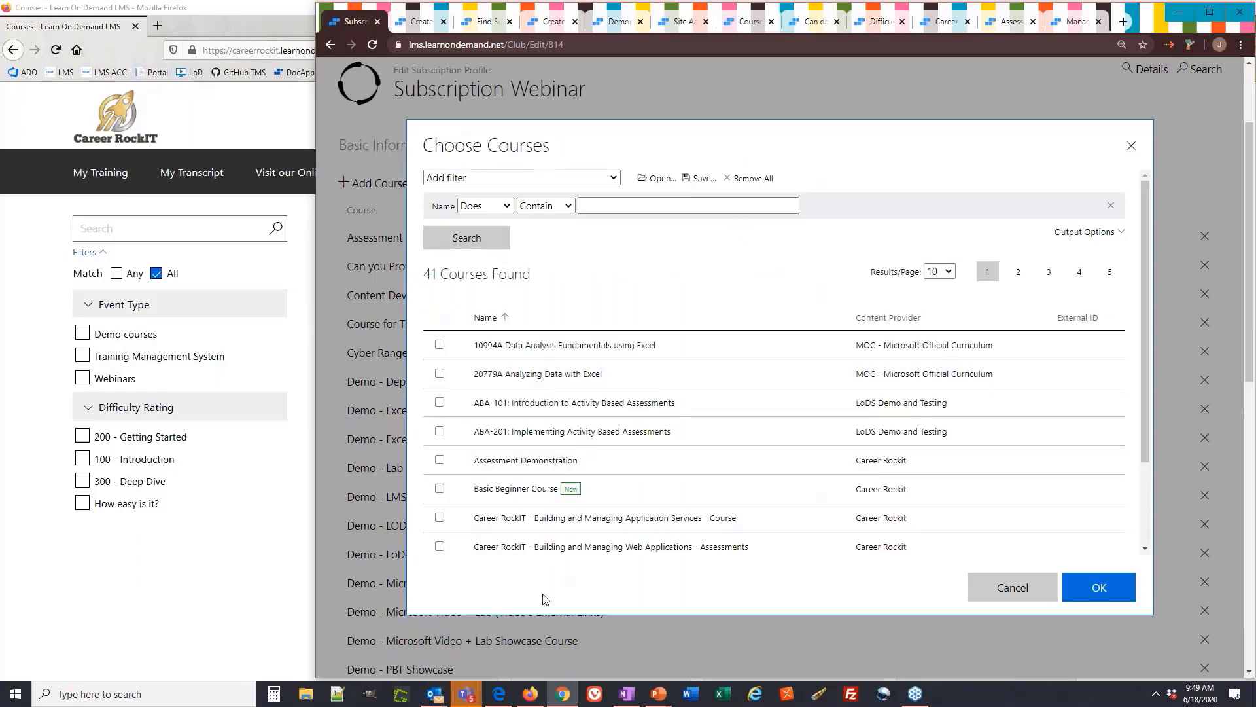
scroll(567, 536, "down", 3)
left_click(543, 535)
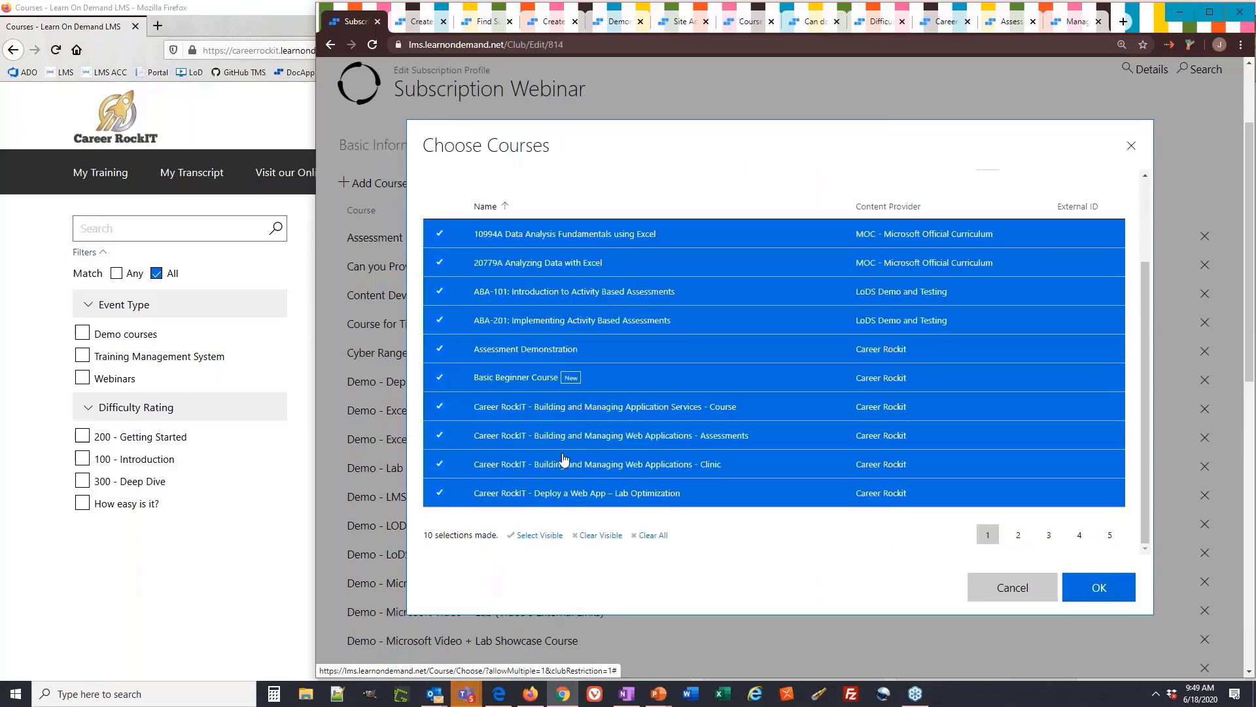
left_click(562, 444)
left_click(564, 324)
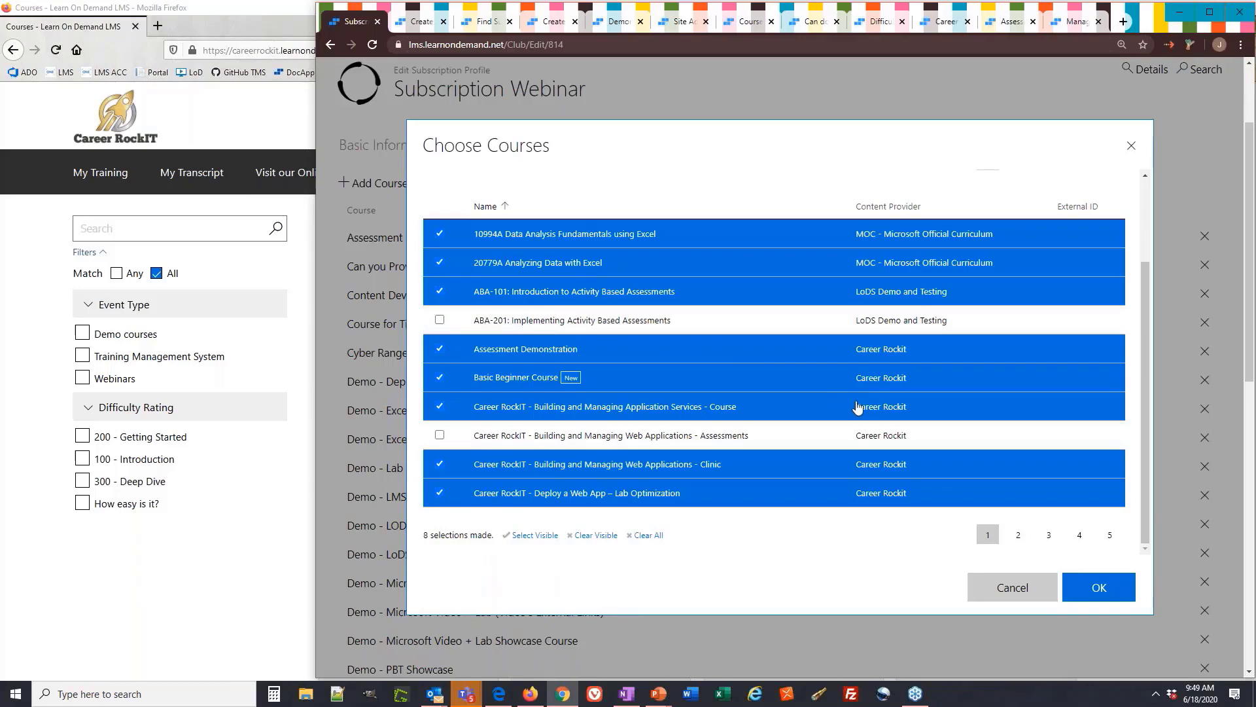
left_click(1013, 588)
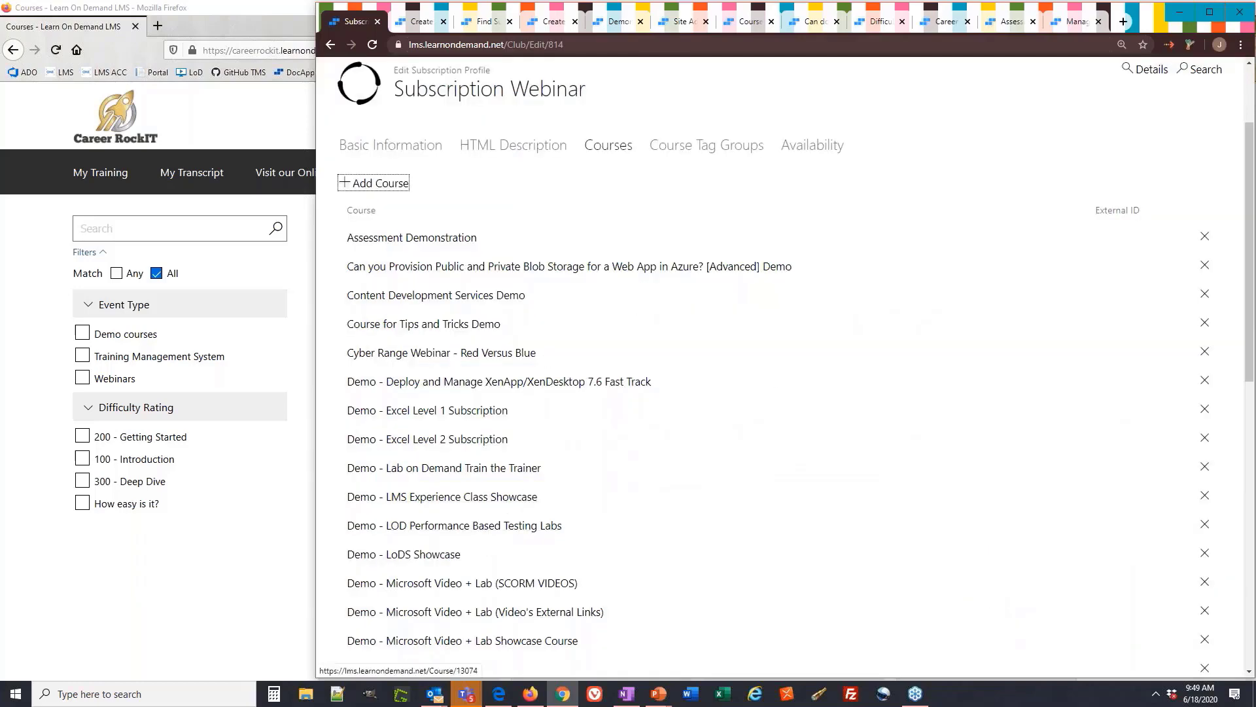
Remove the Tips and Tricks Demo and Cyber Range Webinar - Red Versus Blue courses
scroll(482, 530, "down", 6)
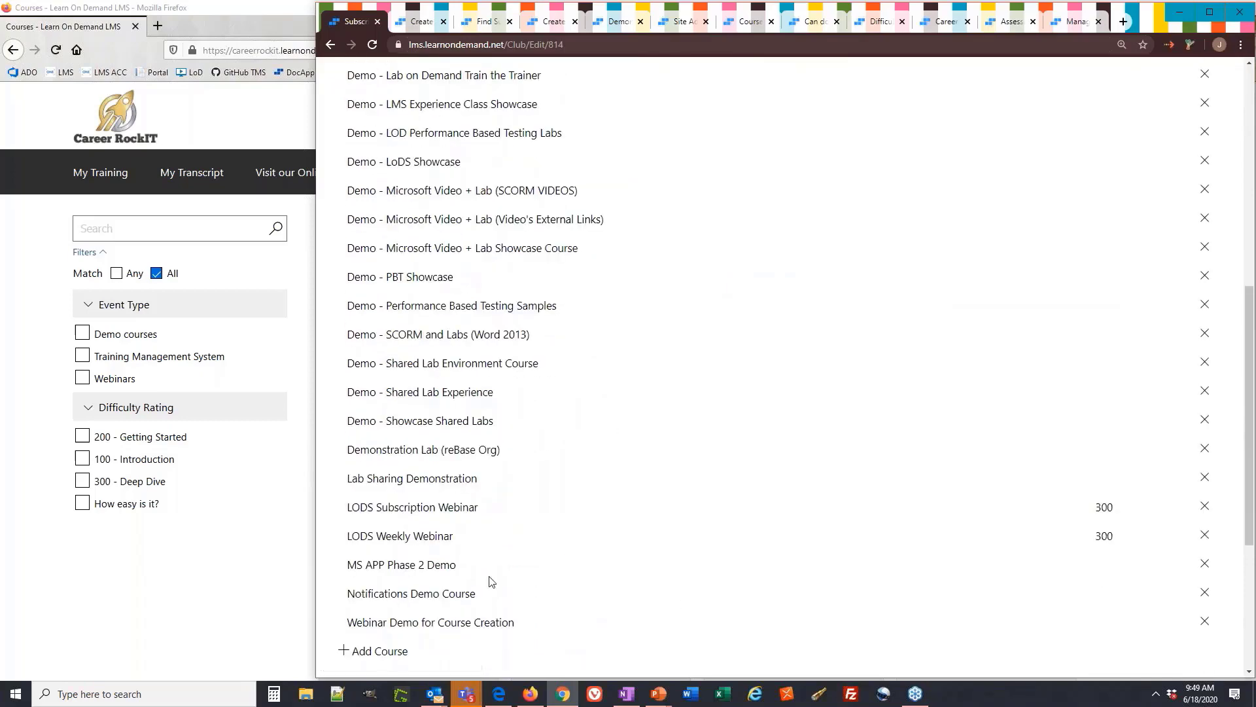
scroll(492, 584, "up", 2)
scroll(425, 580, "up", 3)
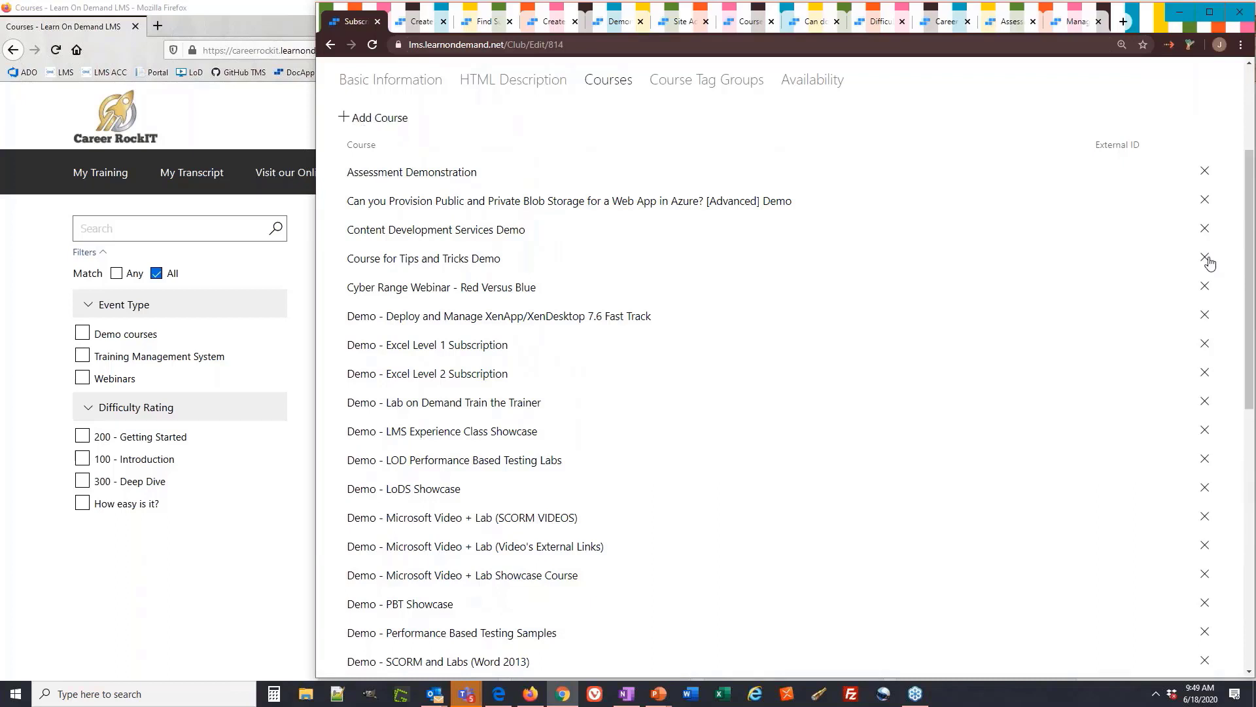
left_click(1205, 258)
left_click(1206, 259)
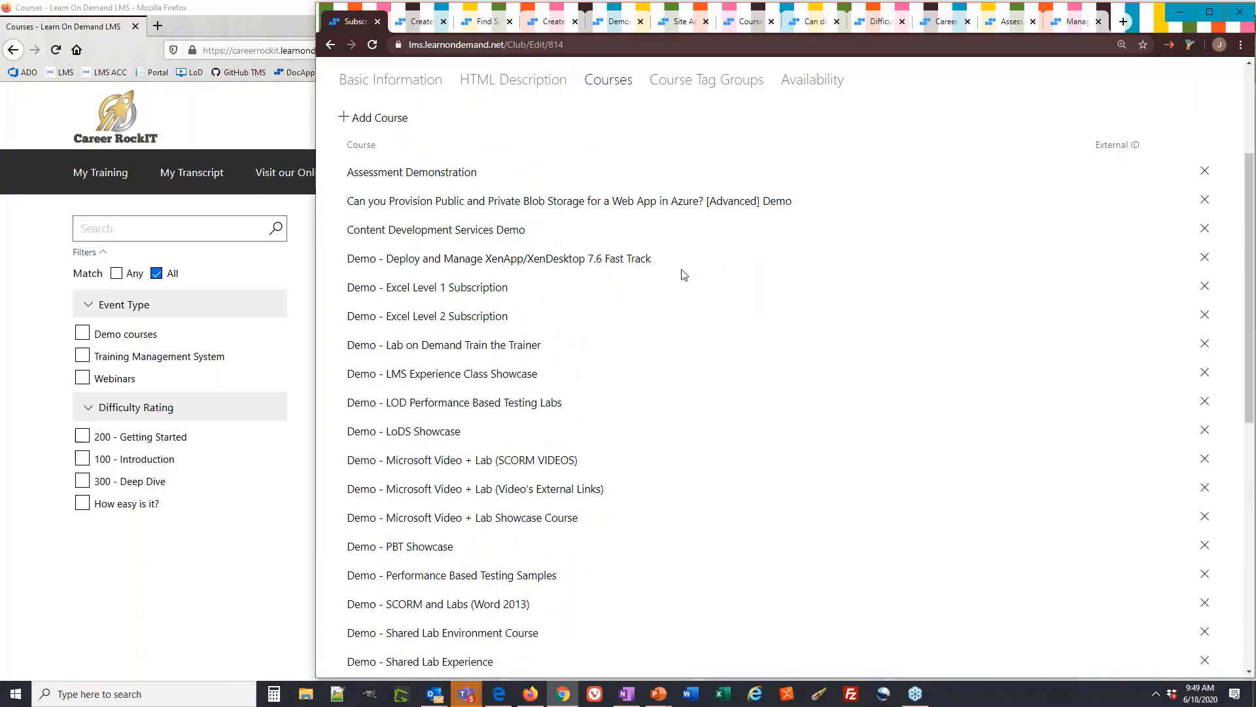
scroll(684, 274, "up", 2)
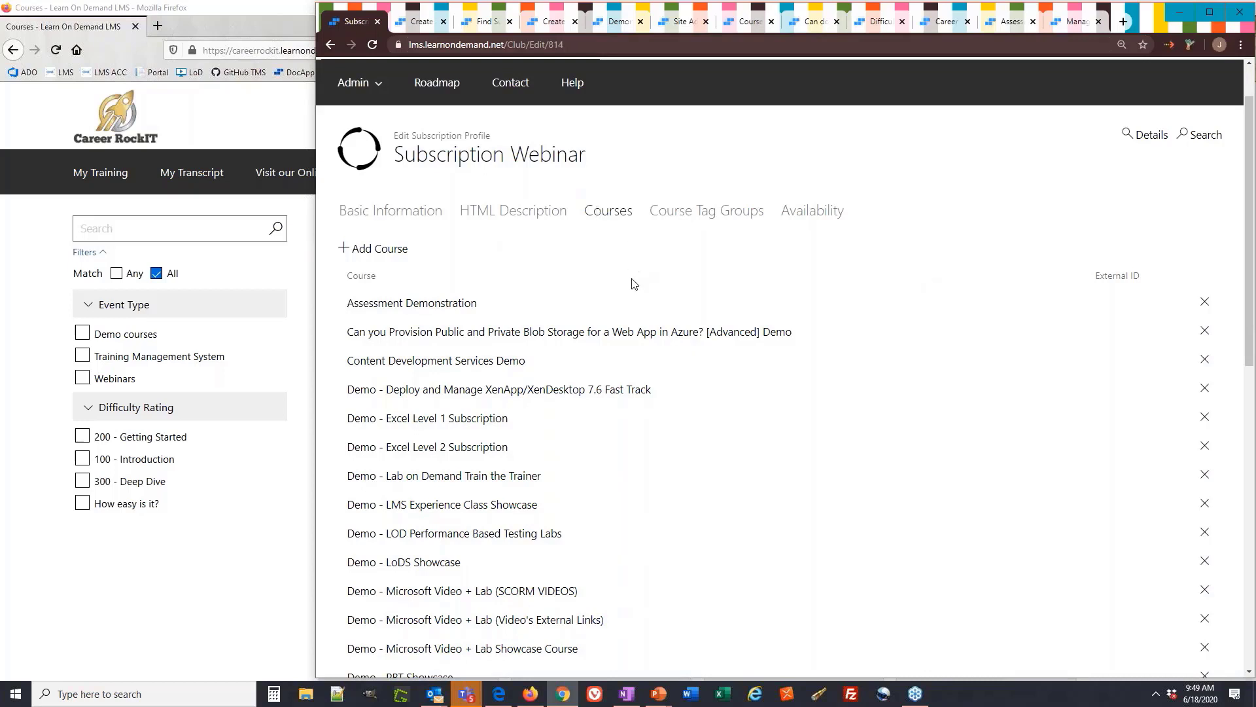
Review the Event Type and Difficulty Rating tag groups, then the Career RockIT availability
left_click(705, 223)
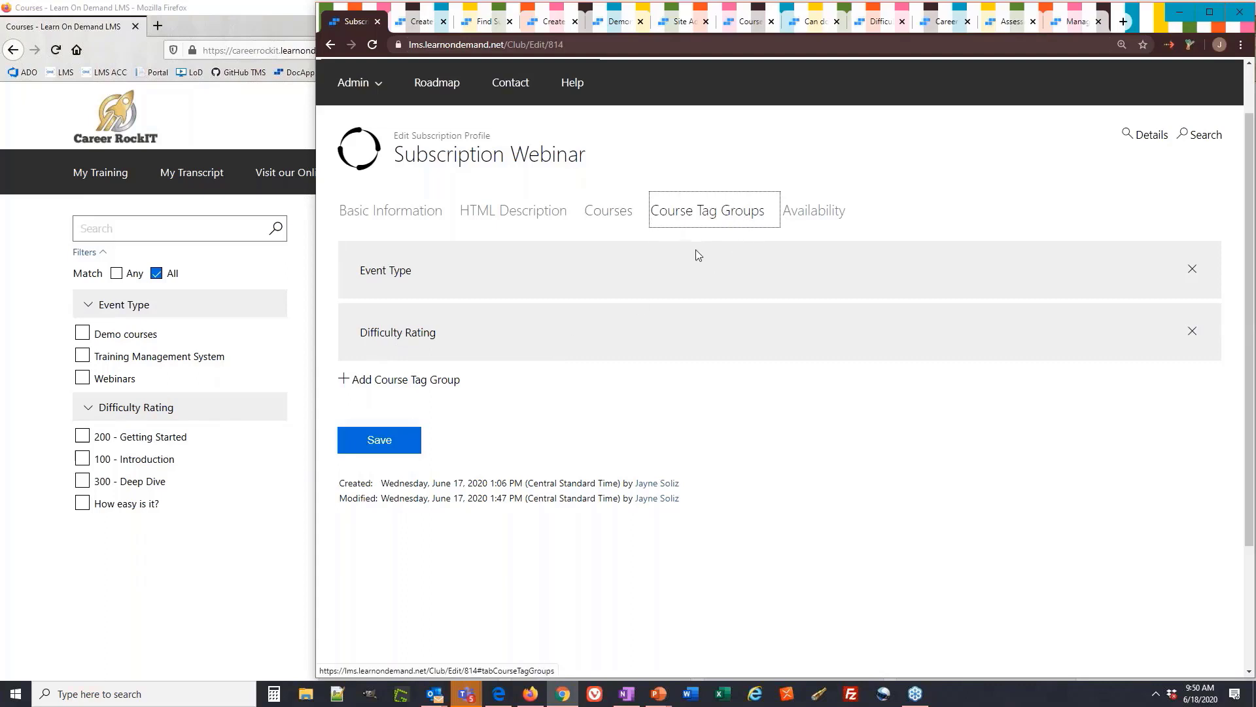
left_click(811, 219)
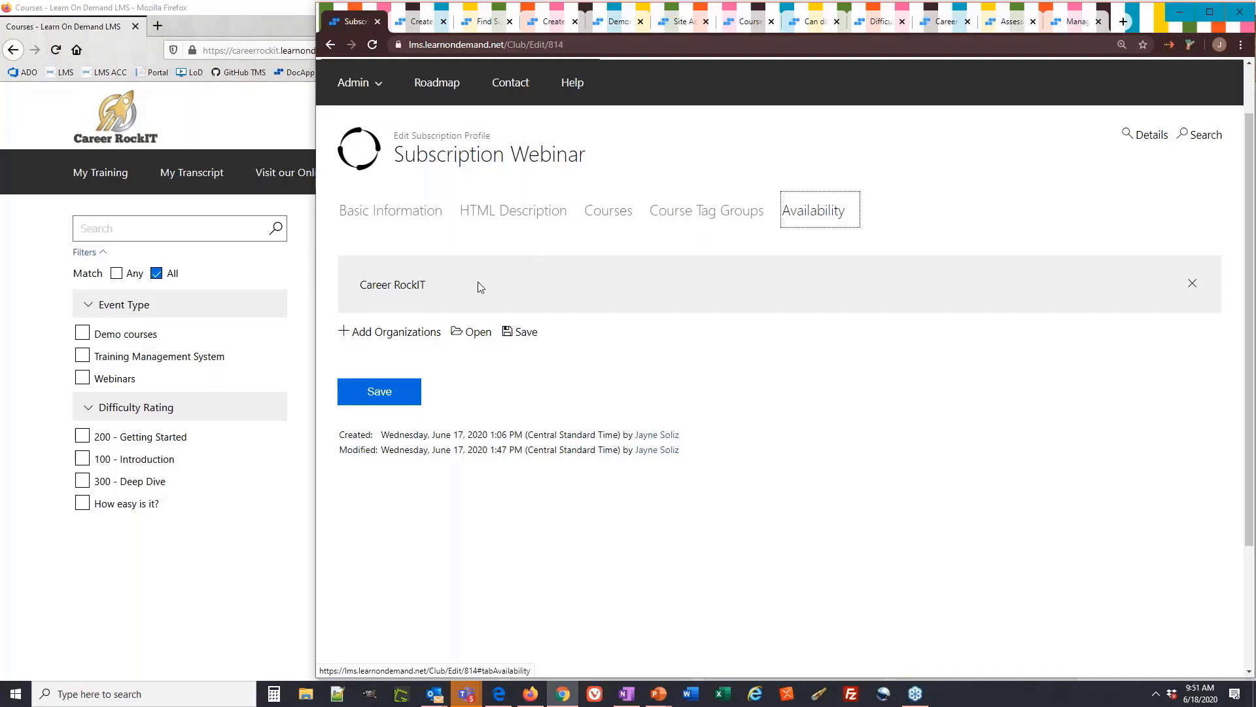
Open the profile's Details page and point out the Create Subscription and Create Subscription Keys links
scroll(476, 288, "up", 1)
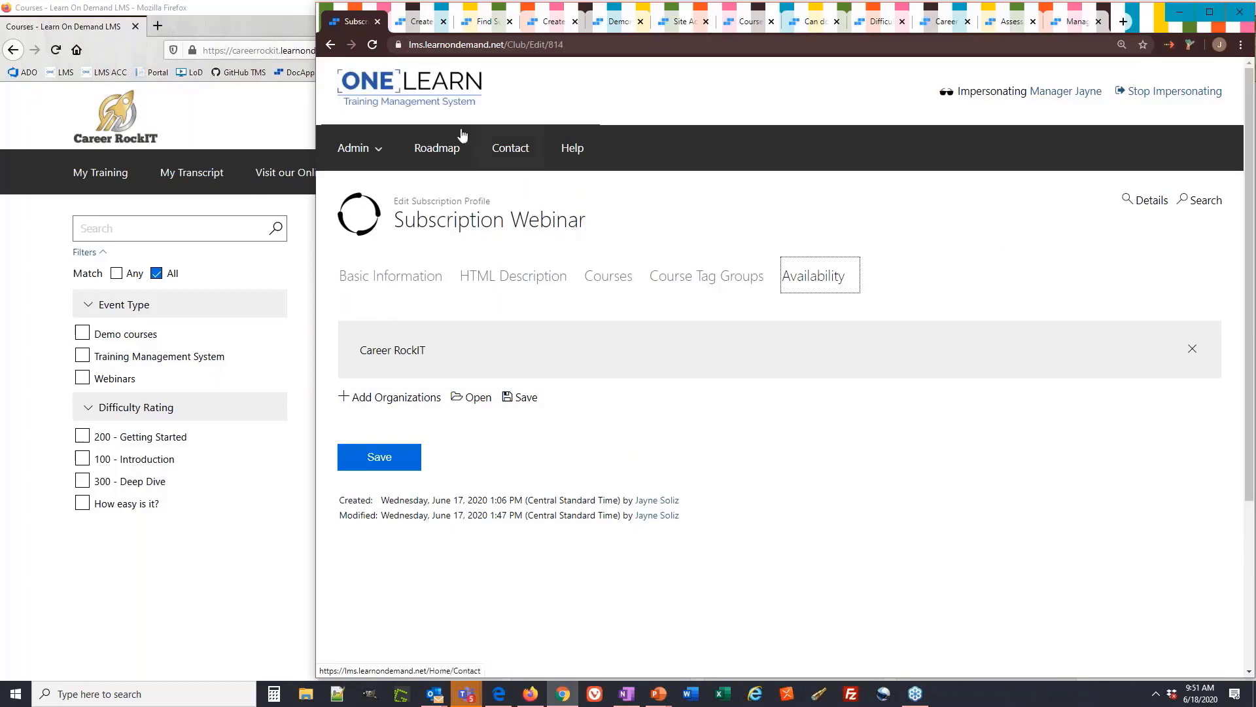
left_click(410, 26)
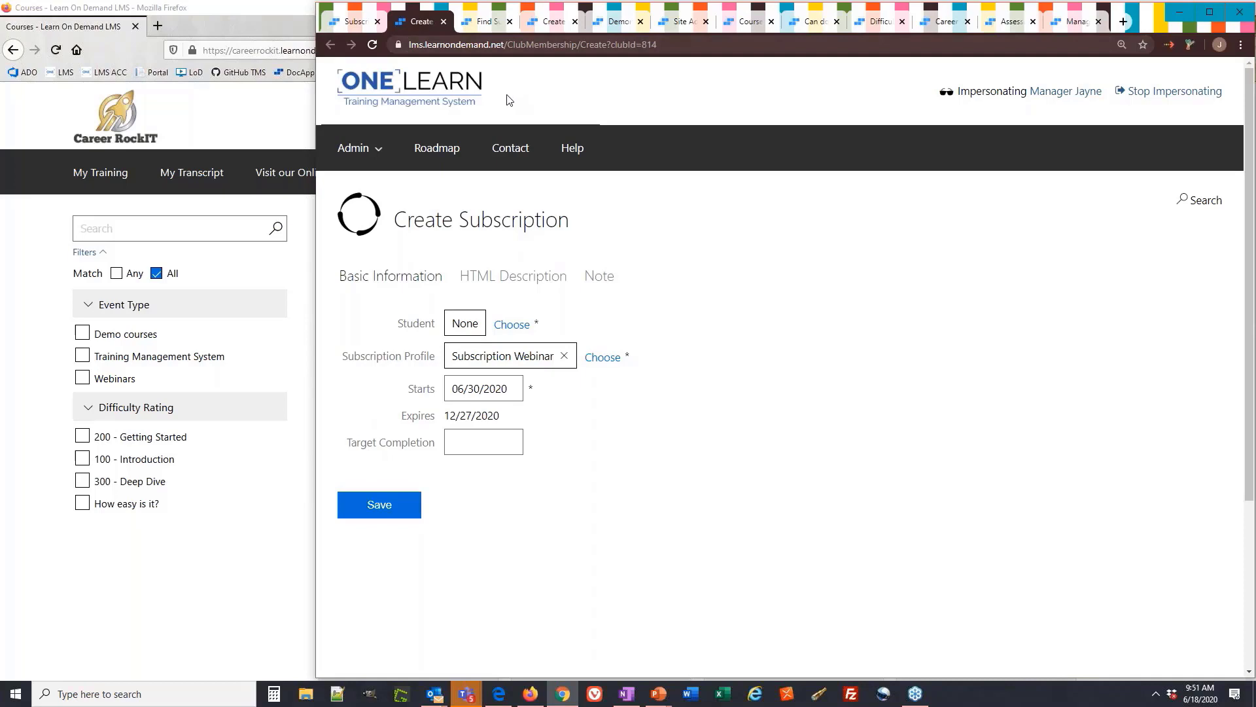
left_click(354, 23)
left_click(1144, 202)
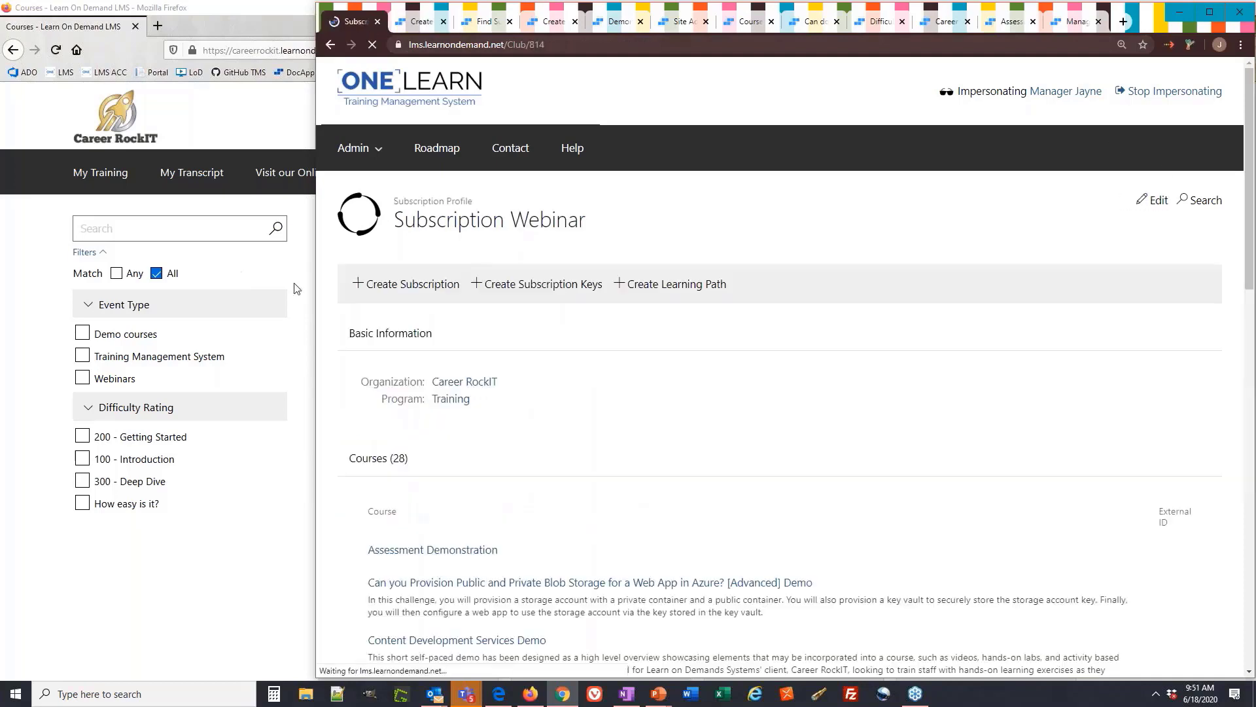
left_click_drag(462, 286, 356, 303)
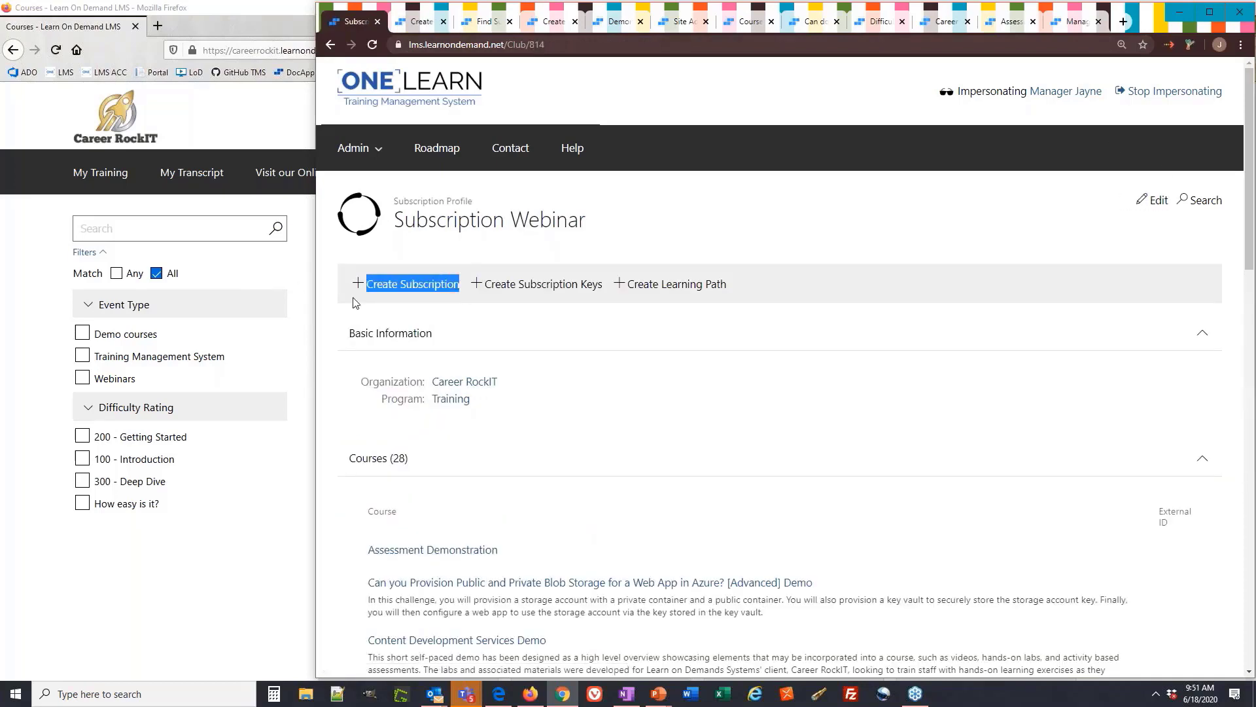
left_click_drag(601, 286, 359, 288)
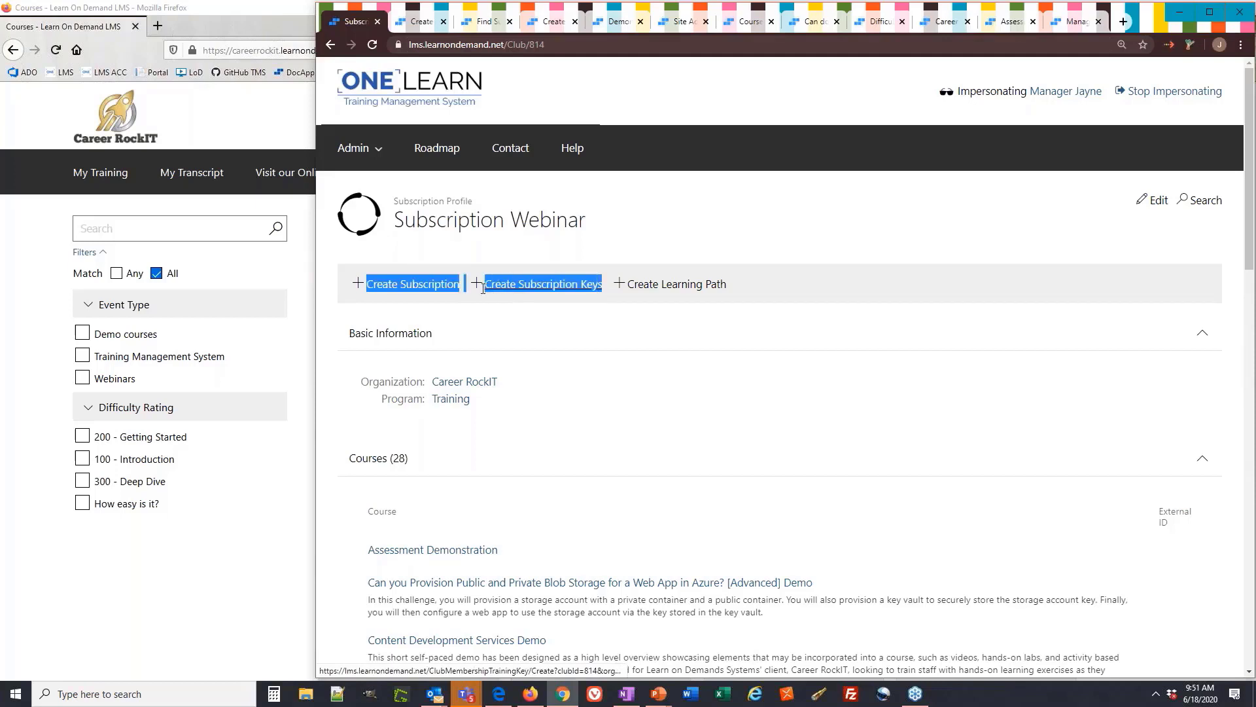
left_click(620, 233)
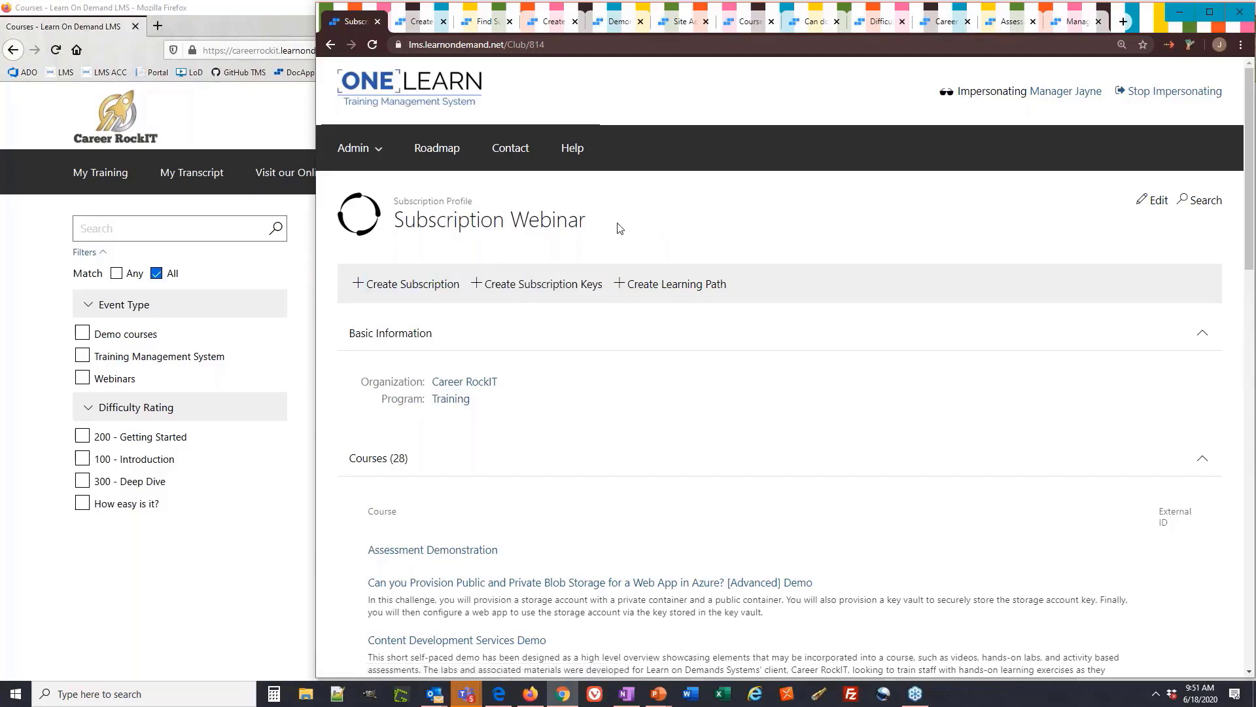
On Create Subscription, set Starts to 08/01/2020 (expires 01/28/2021), then glance at the Note section
left_click(416, 24)
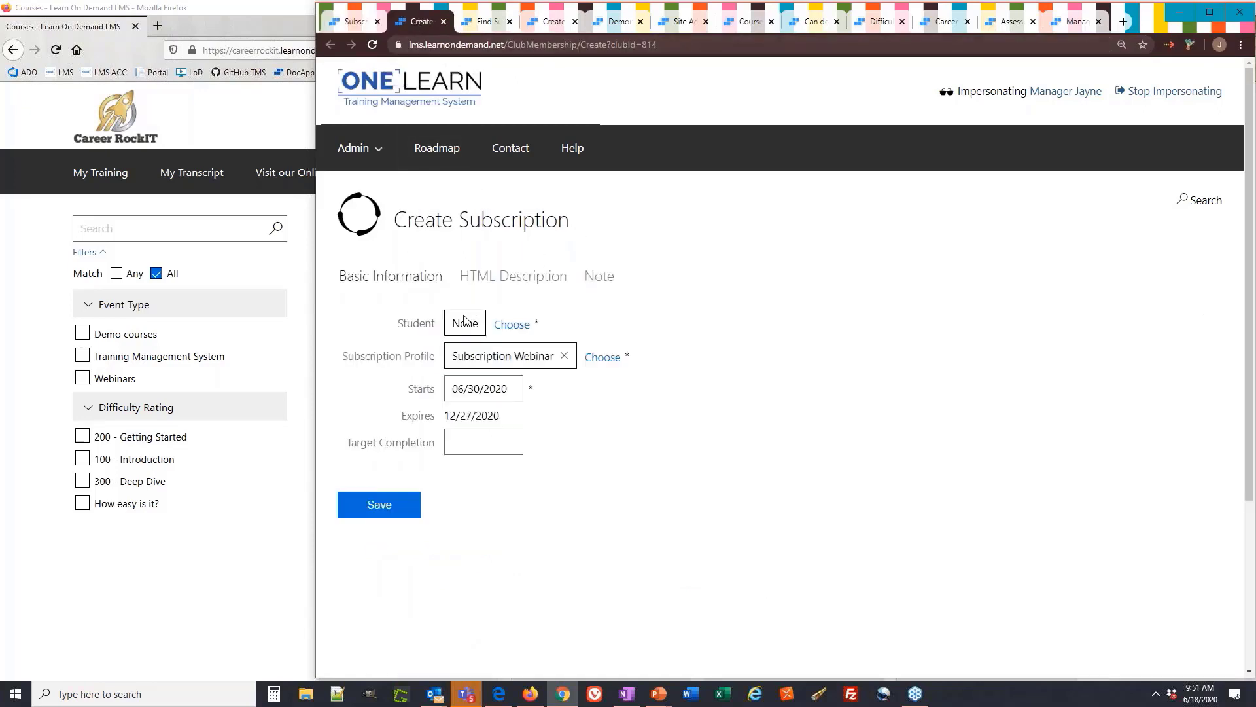
left_click_drag(439, 361, 342, 356)
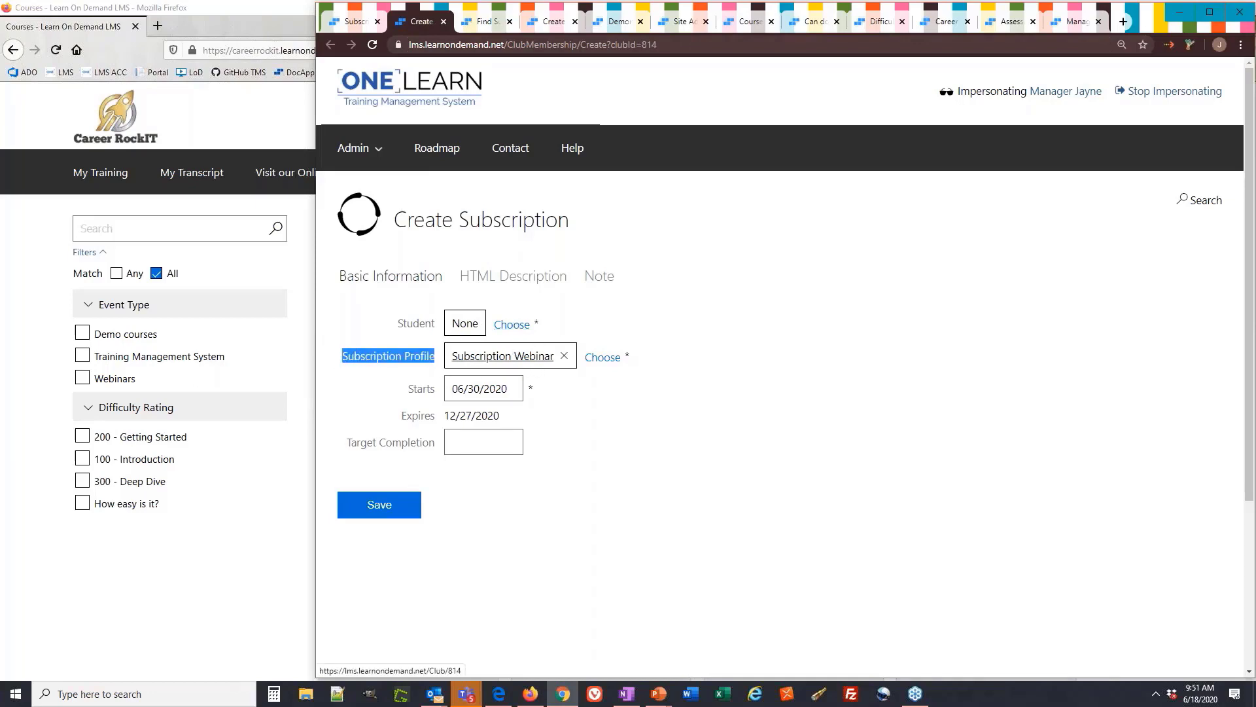
left_click(577, 393)
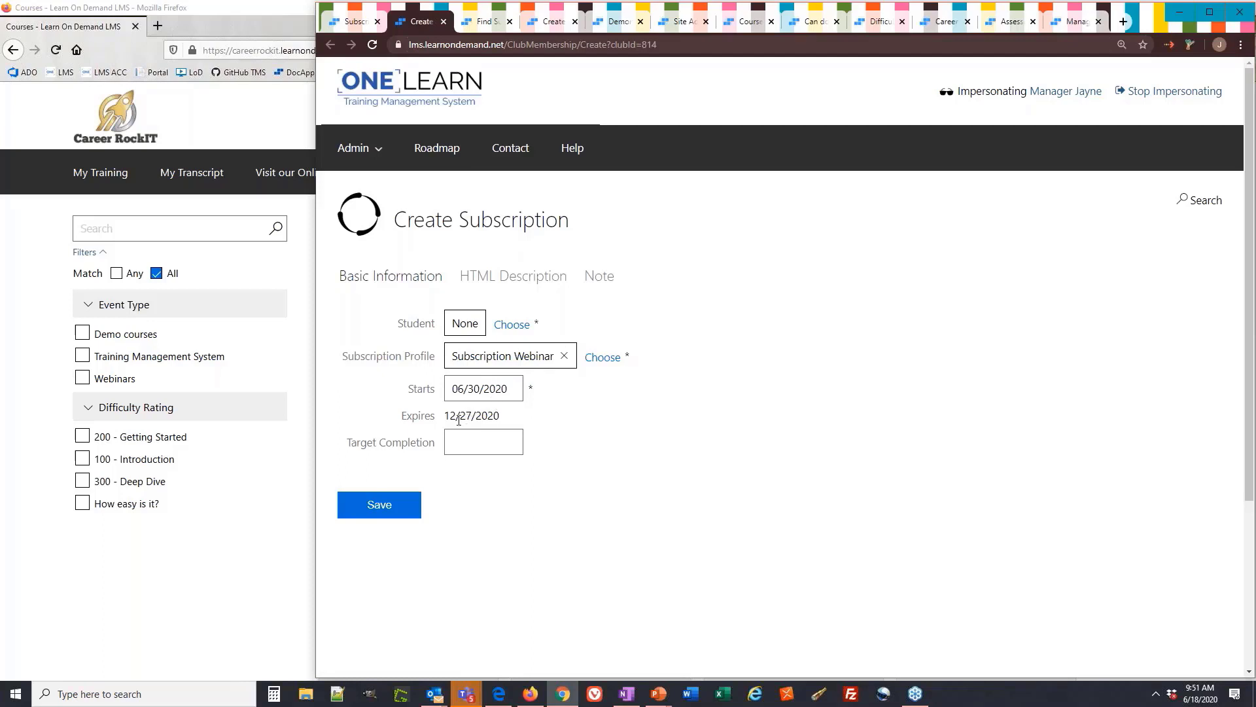
left_click(503, 387)
double_click(618, 417)
left_click(618, 464)
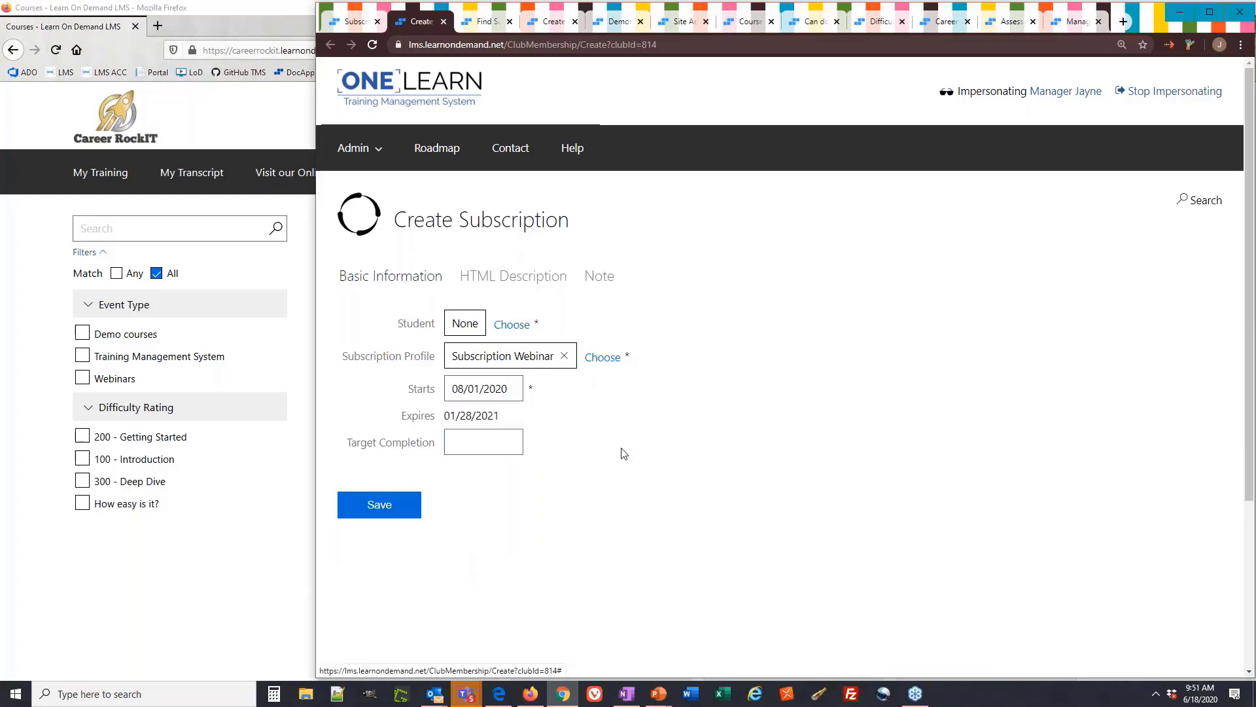
left_click_drag(509, 416, 444, 416)
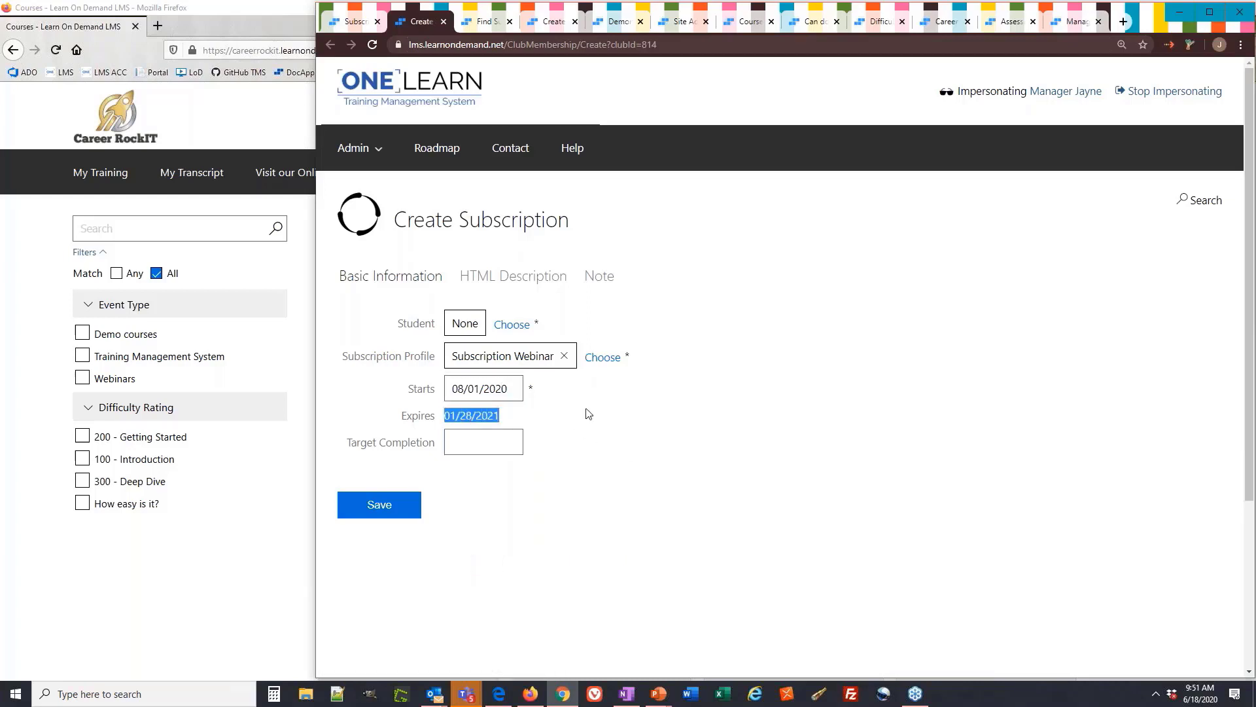
left_click(580, 403)
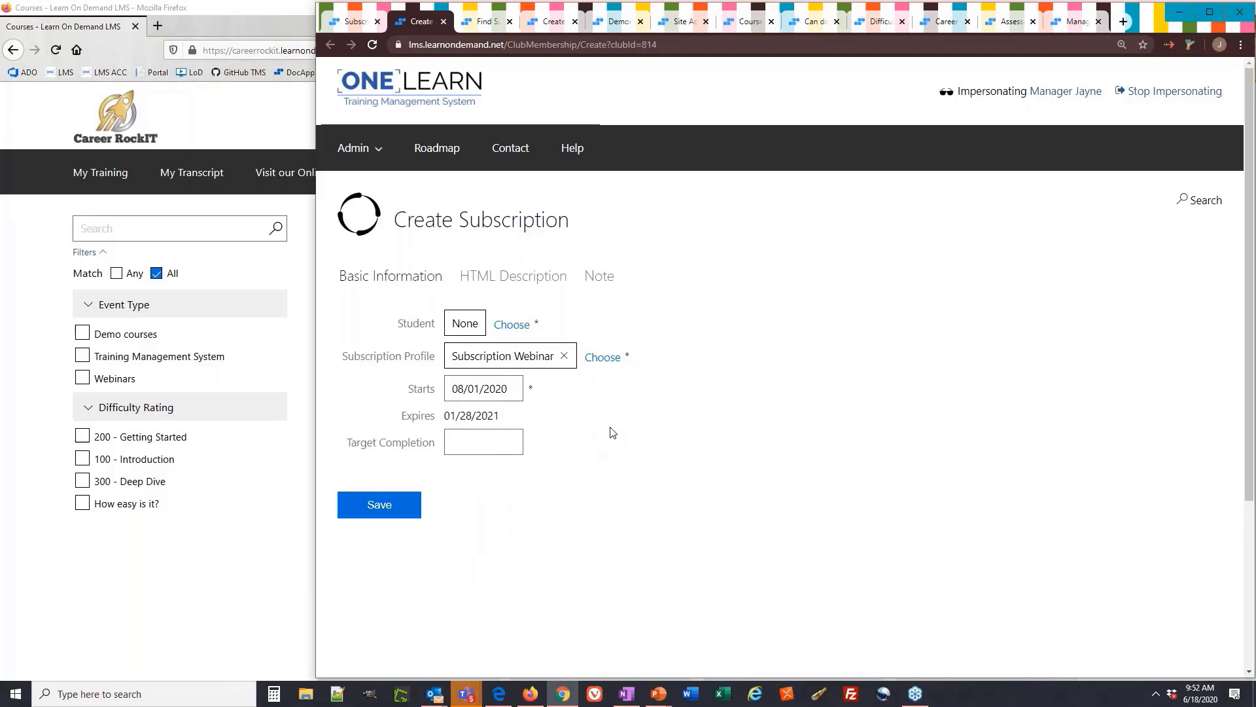
left_click(611, 280)
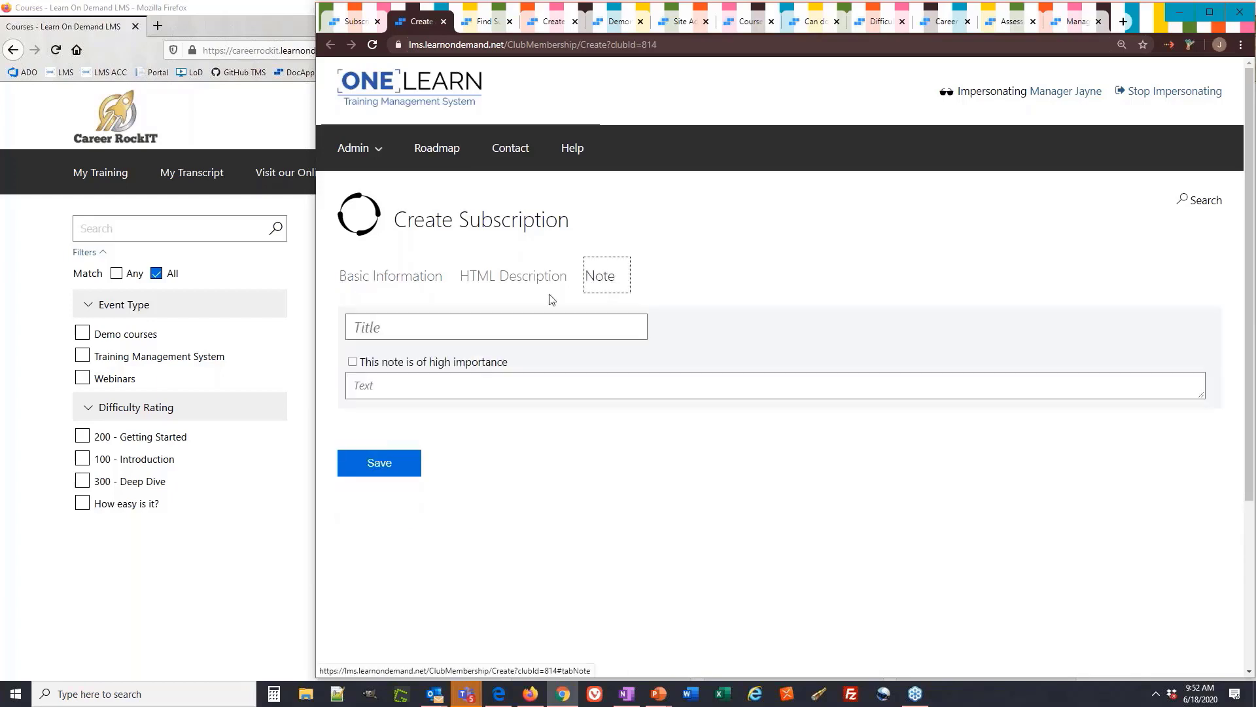
left_click(419, 283)
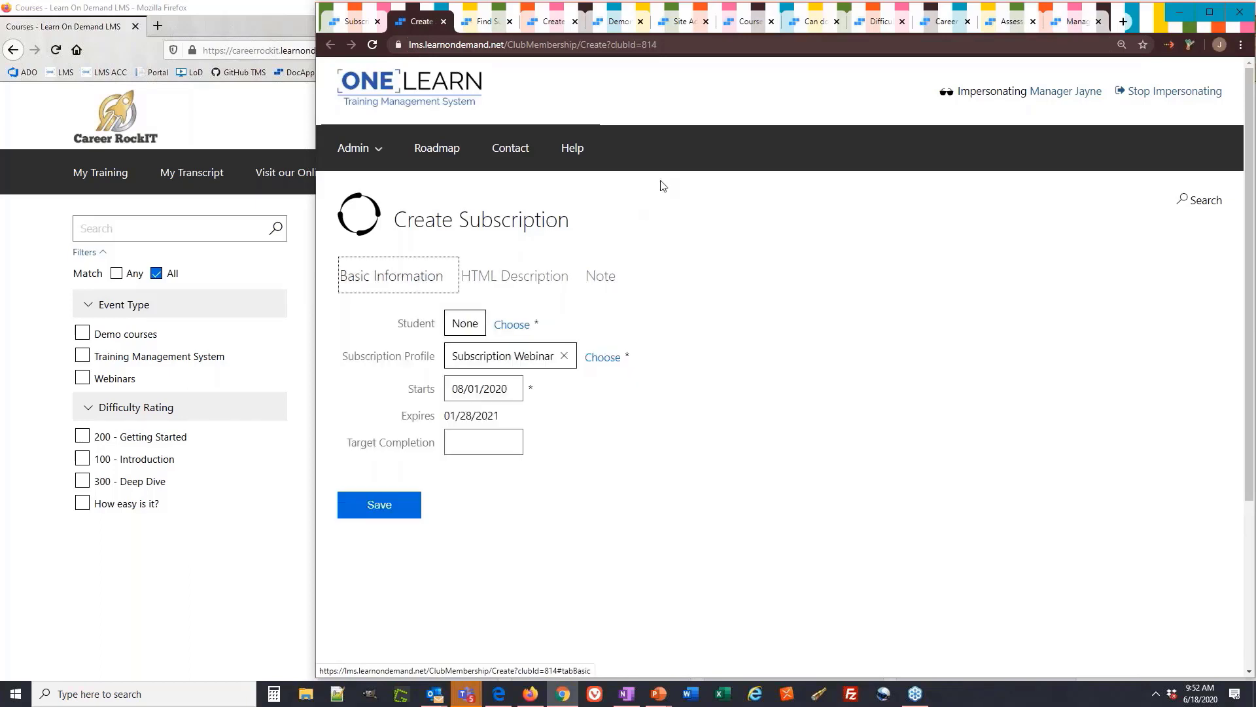
From Find Subscriptions, open the Create Multiple Subscriptions form
left_click(479, 21)
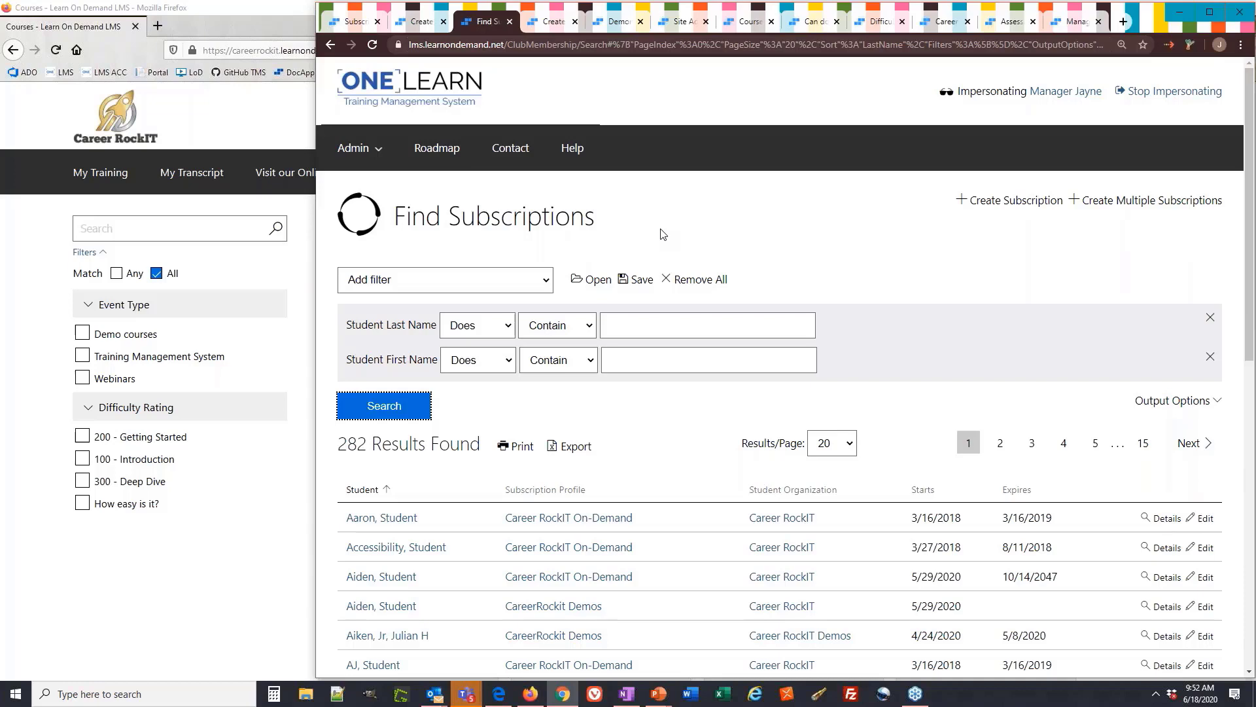
left_click(1122, 208)
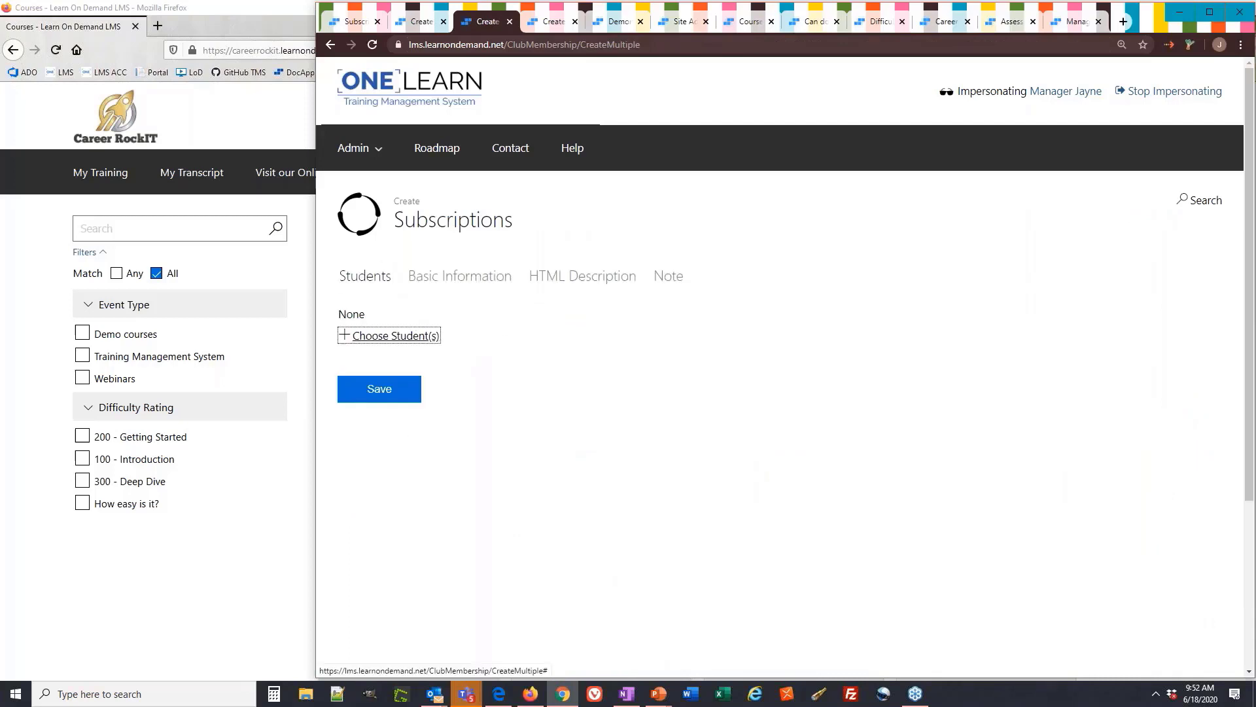
Choose eight students for the subscriptions by checking all ten and unchecking two
left_click(395, 336)
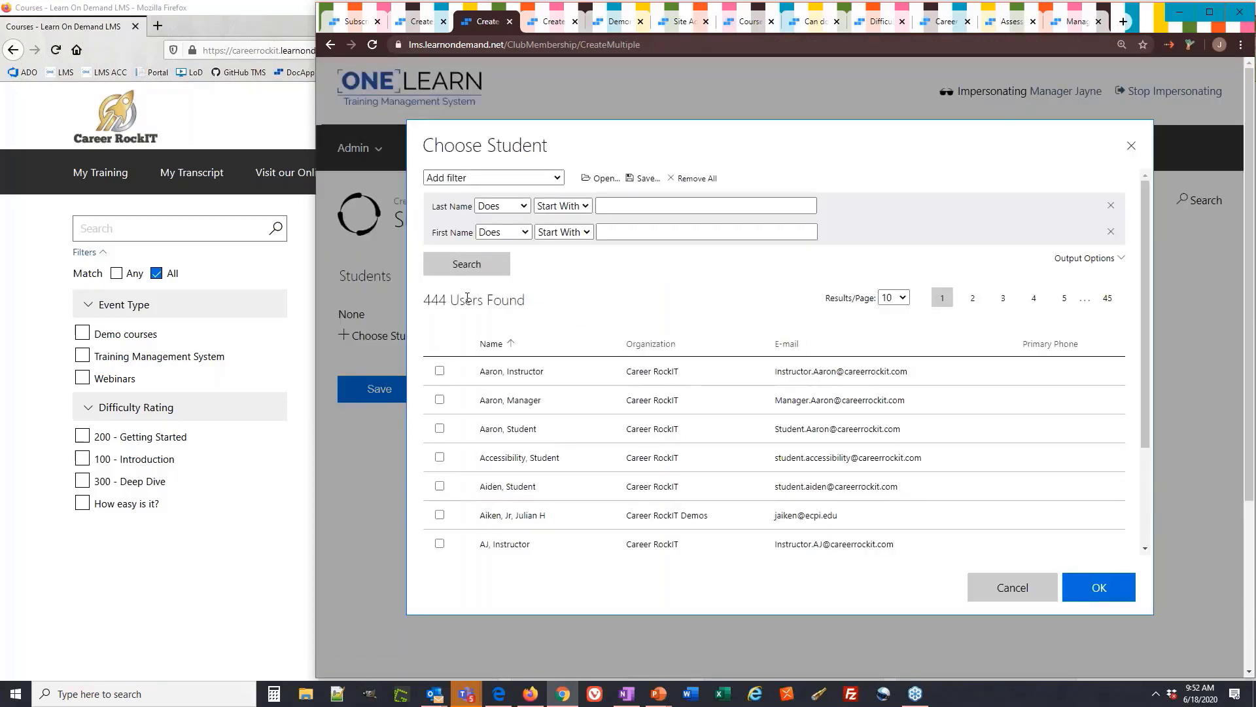
scroll(452, 406, "down", 2)
left_click(531, 536)
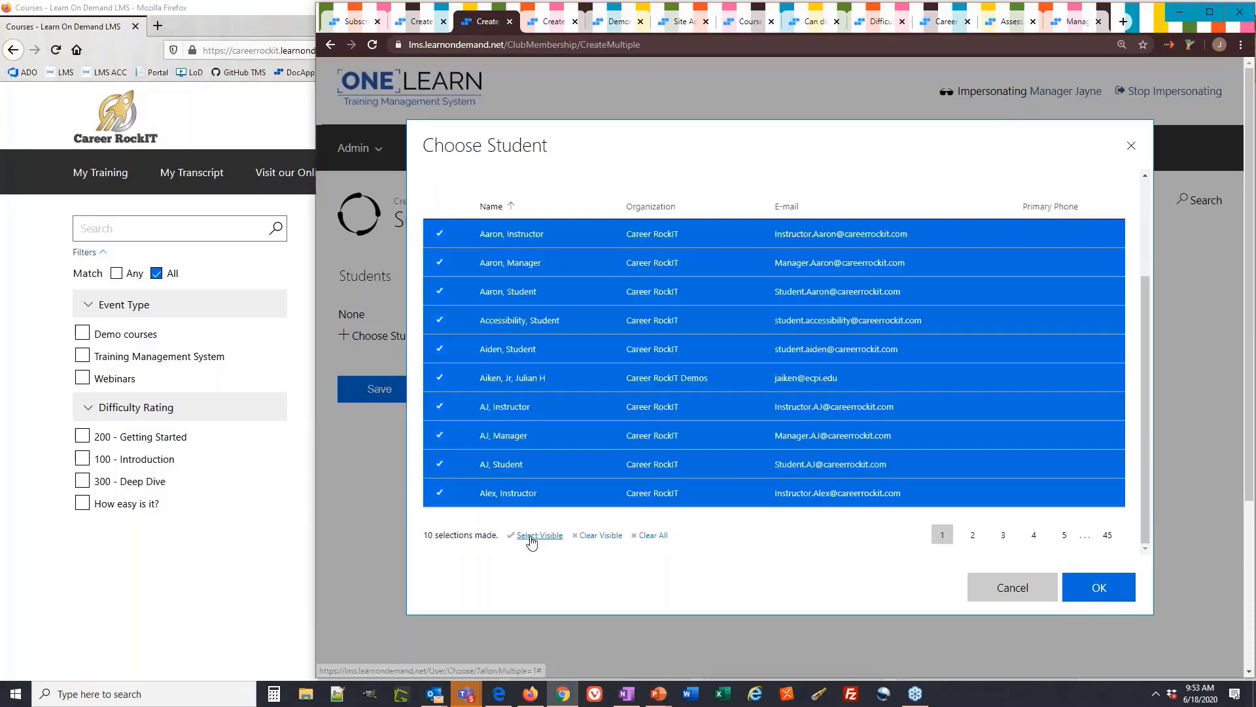
left_click(563, 324)
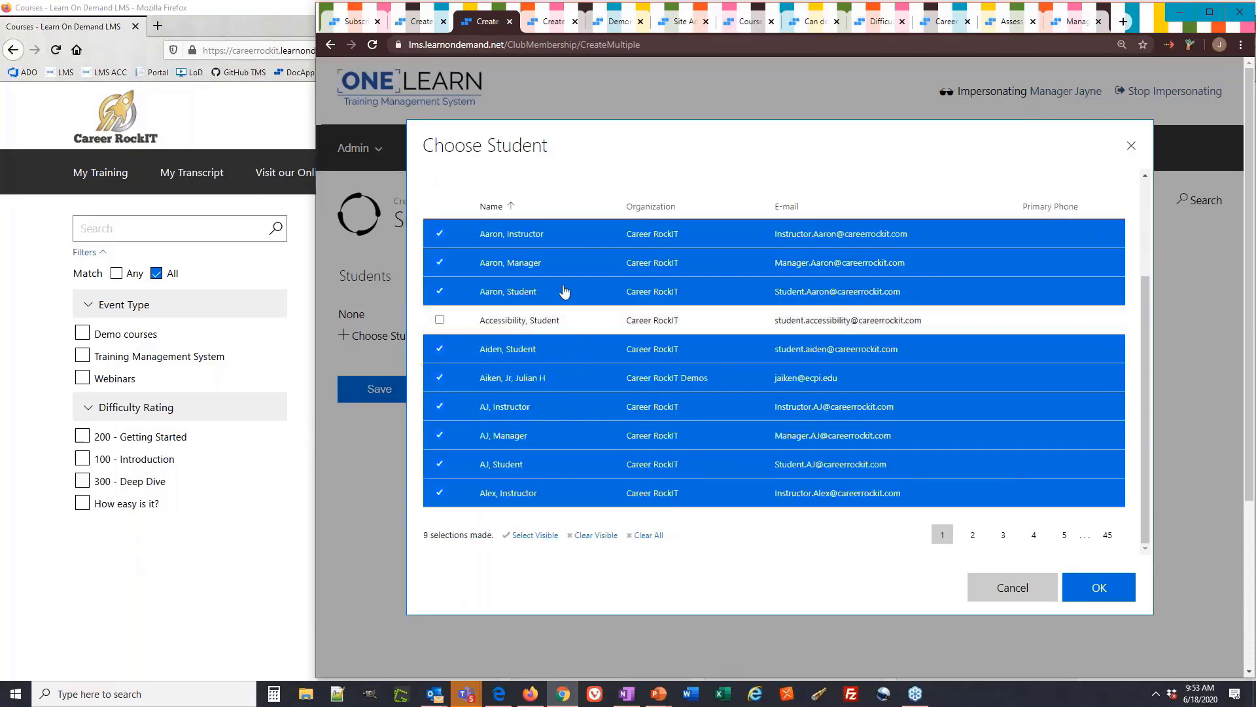
left_click(564, 292)
scroll(564, 272, "up", 2)
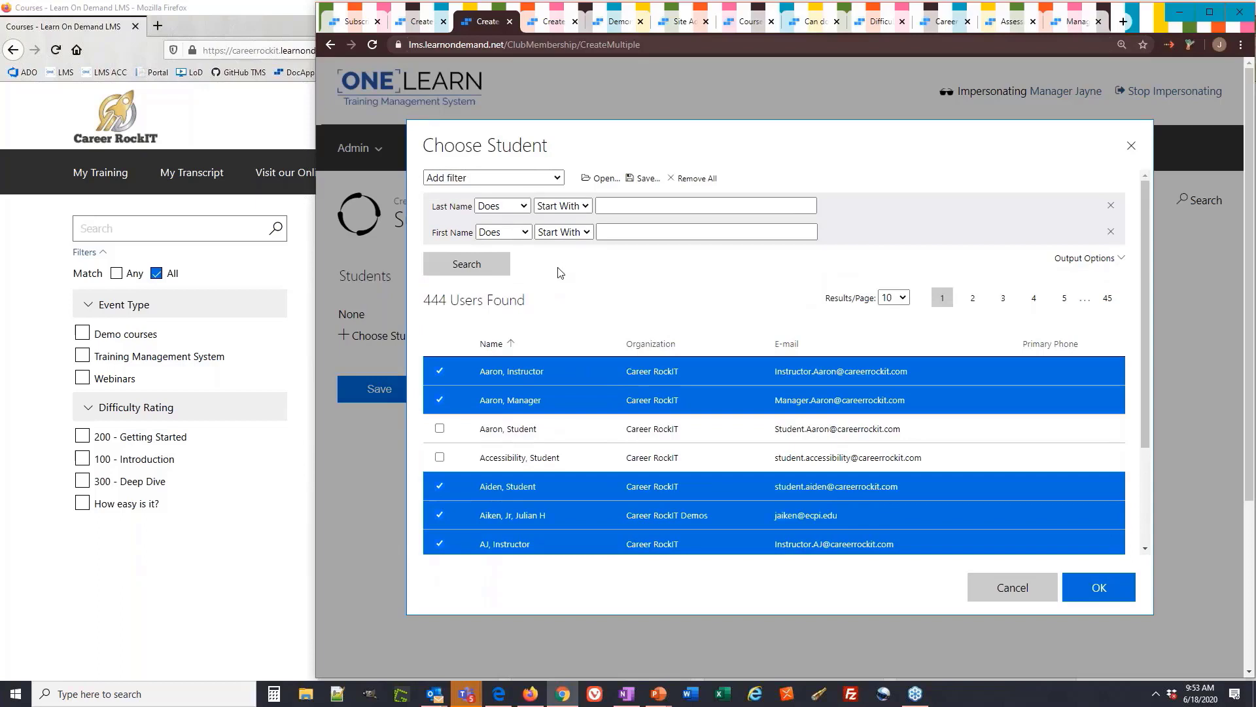
left_click(1091, 593)
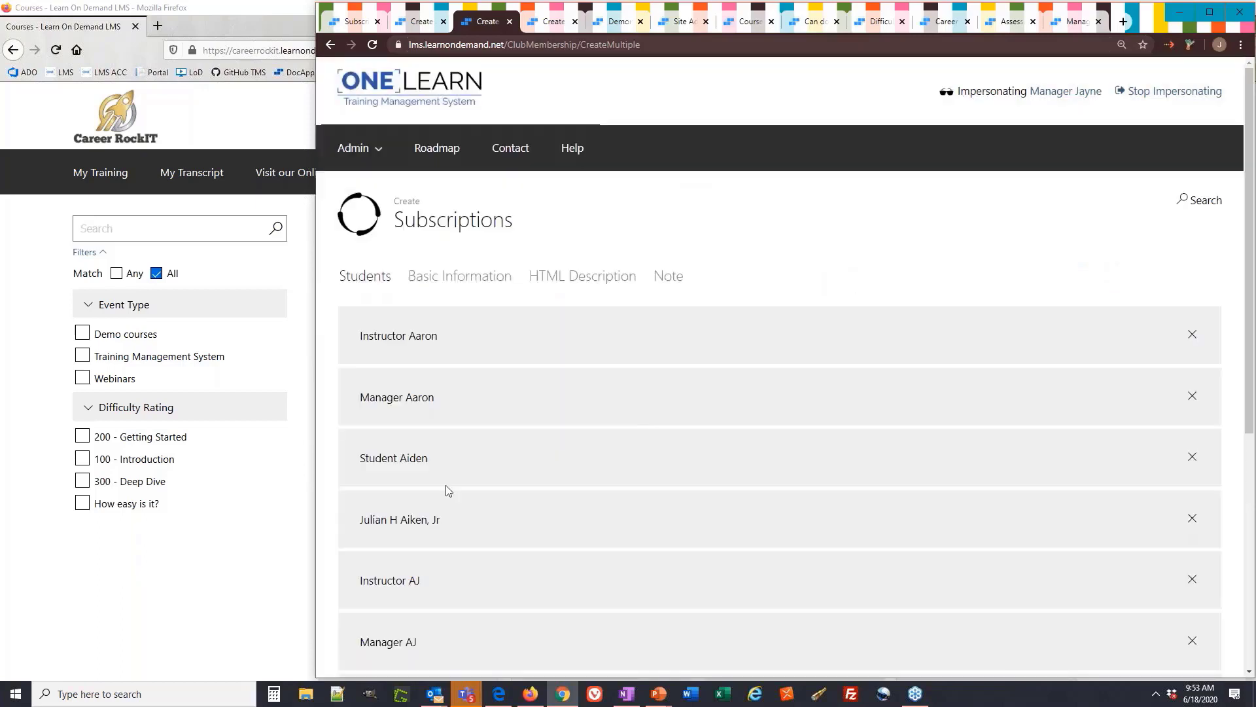
Set the subscriptions' profile to Subscription Webinar
left_click(482, 279)
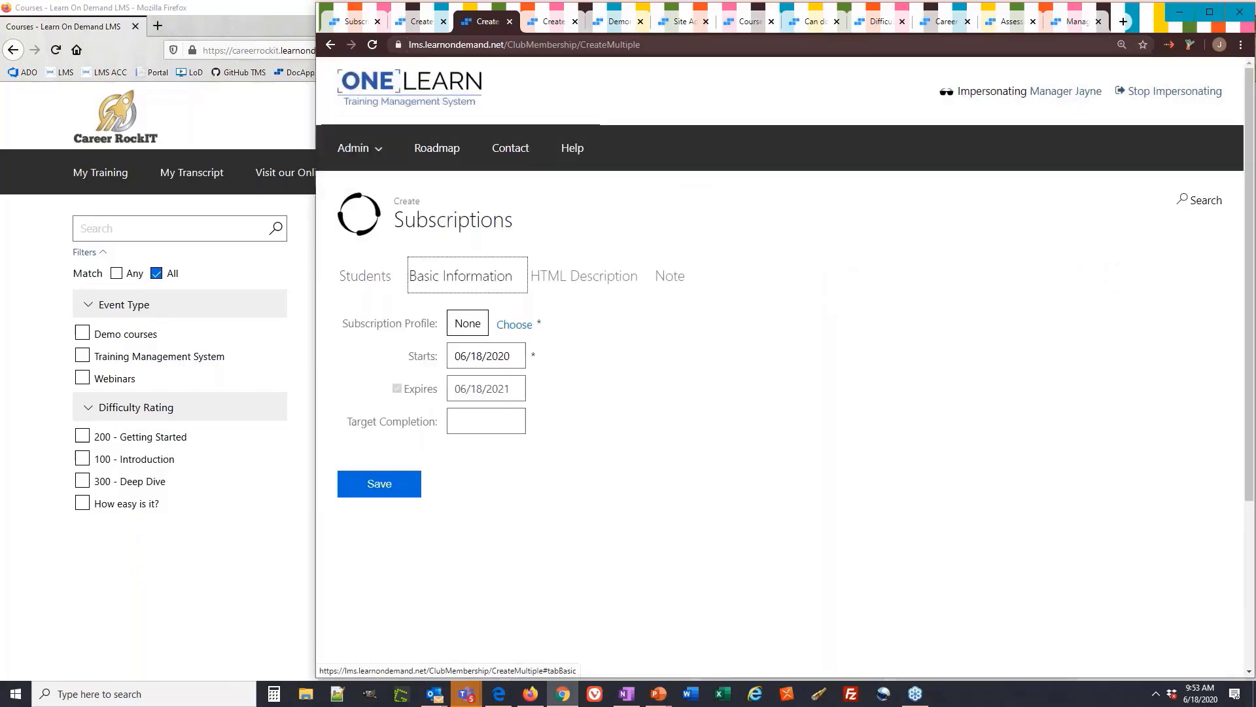
left_click(514, 325)
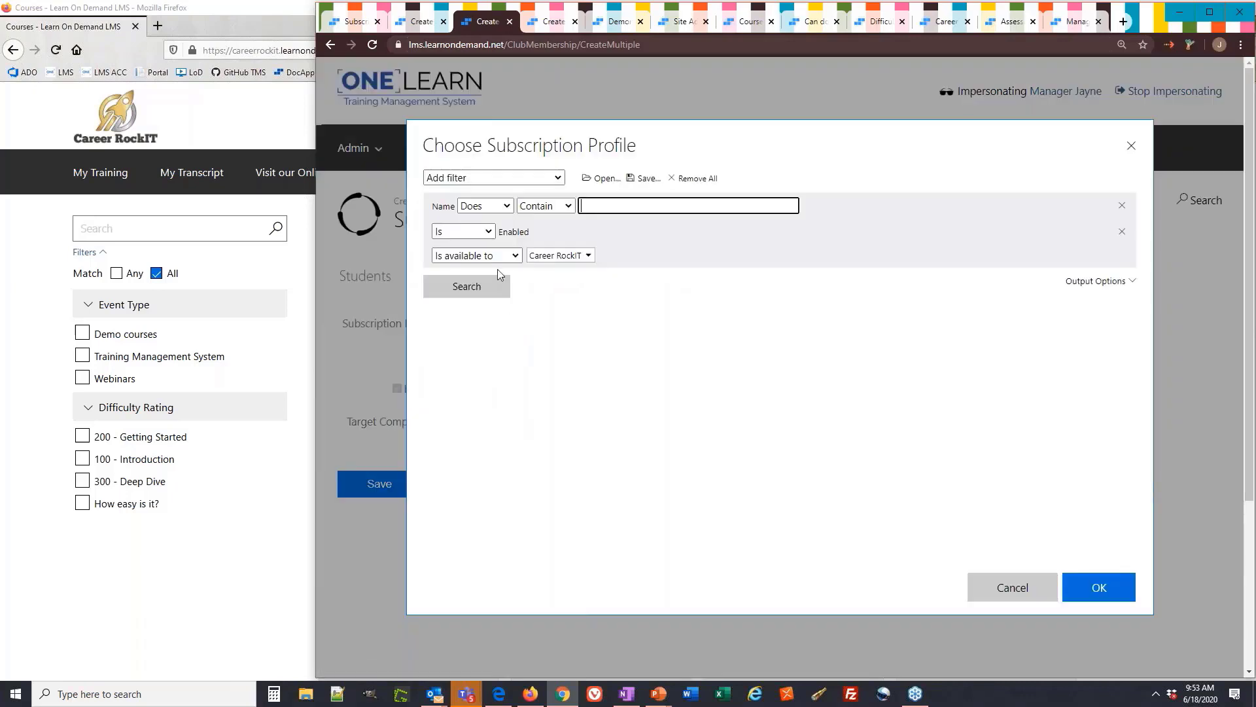
left_click(495, 289)
left_click(524, 497)
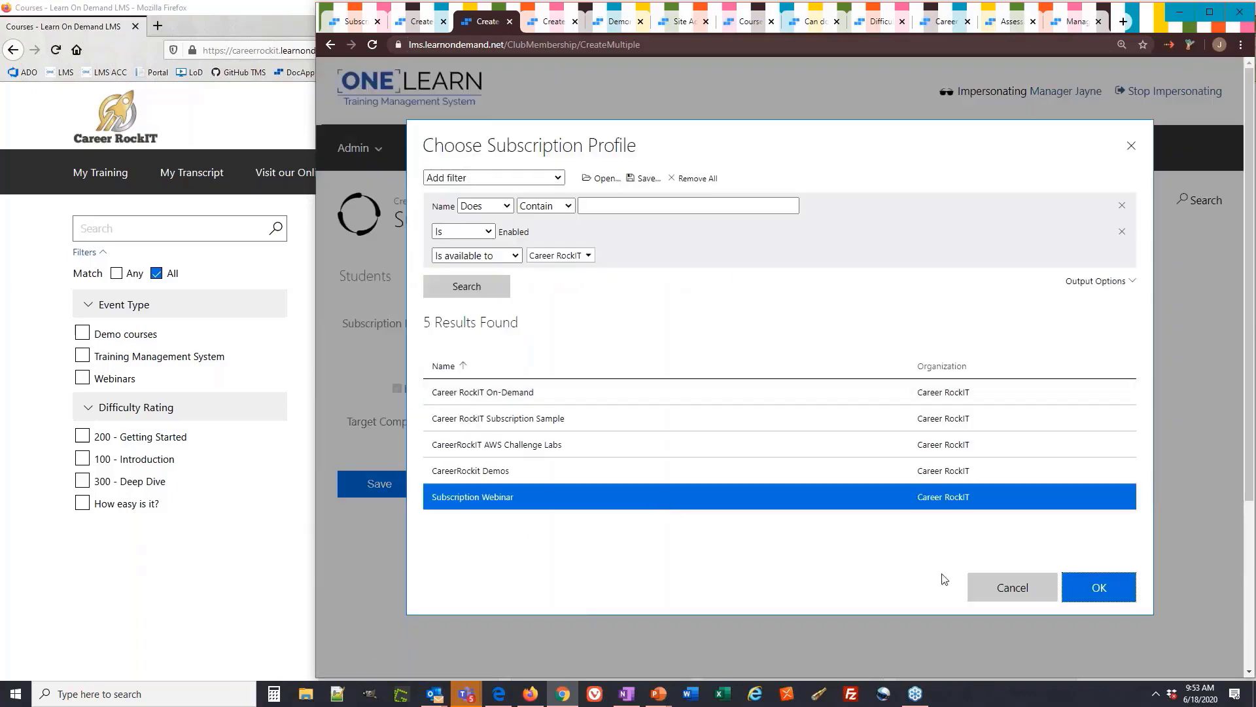
left_click(1099, 590)
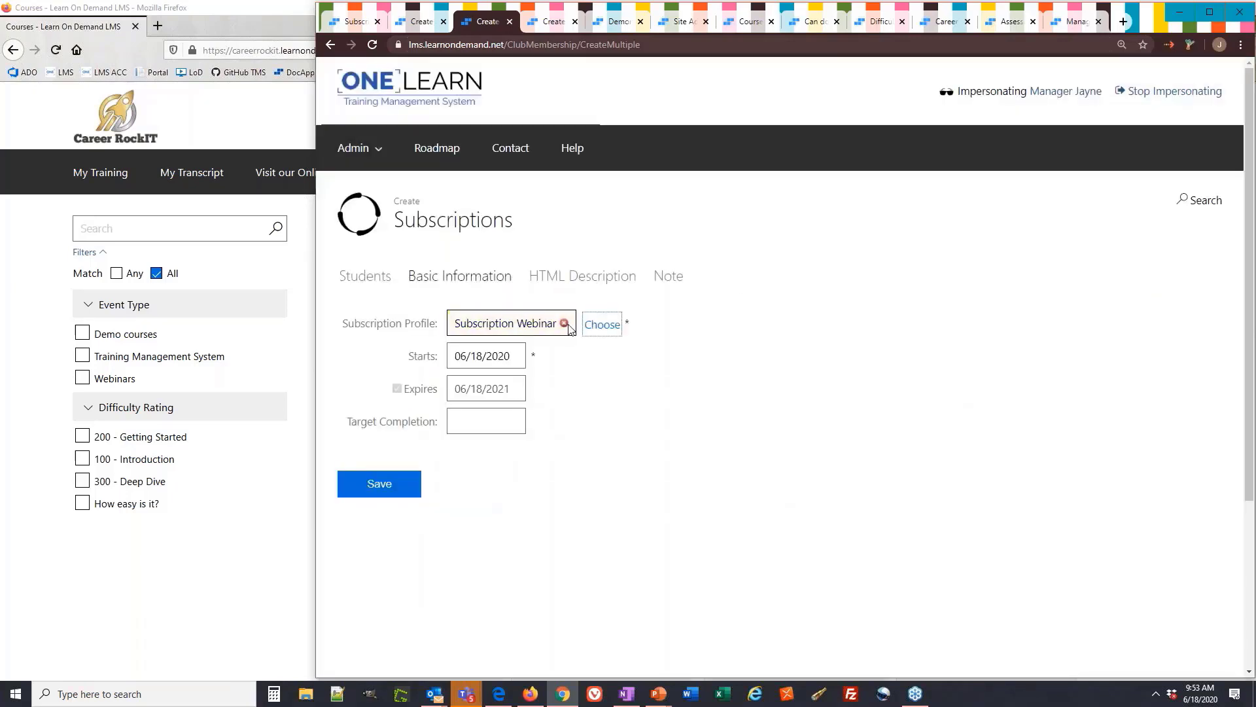
left_click(542, 25)
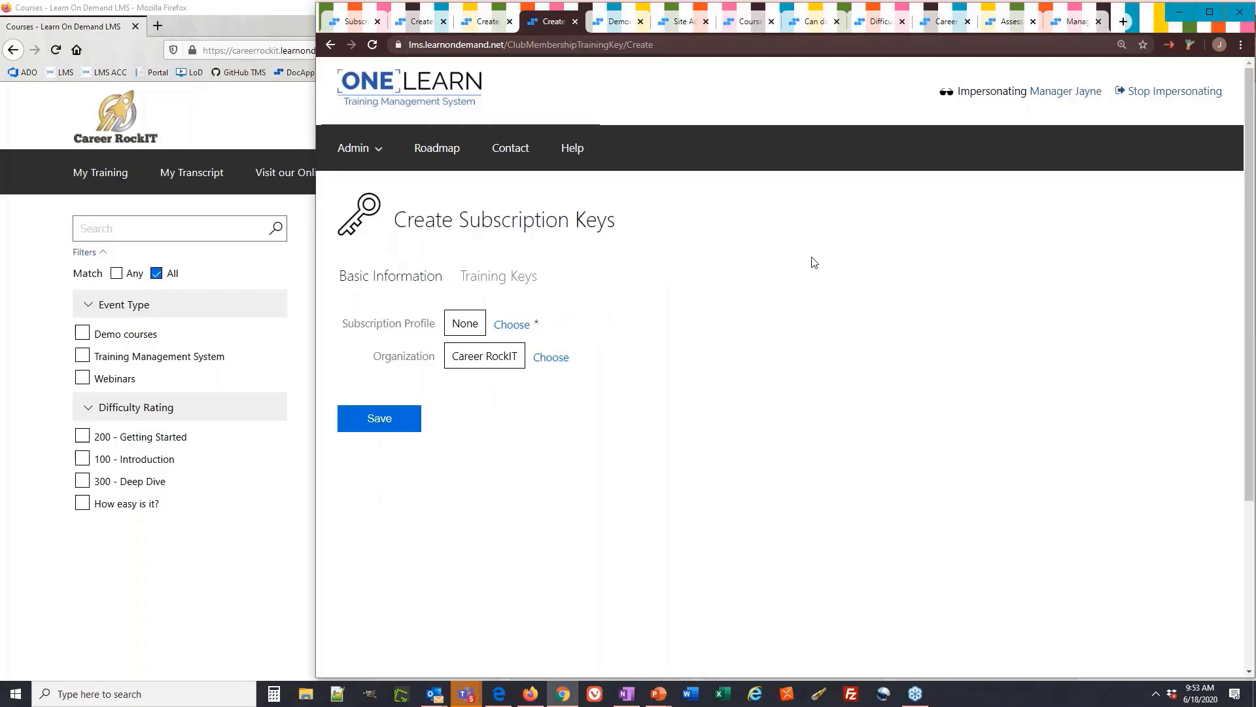
Generate 100 new training keys and save them
left_click(355, 21)
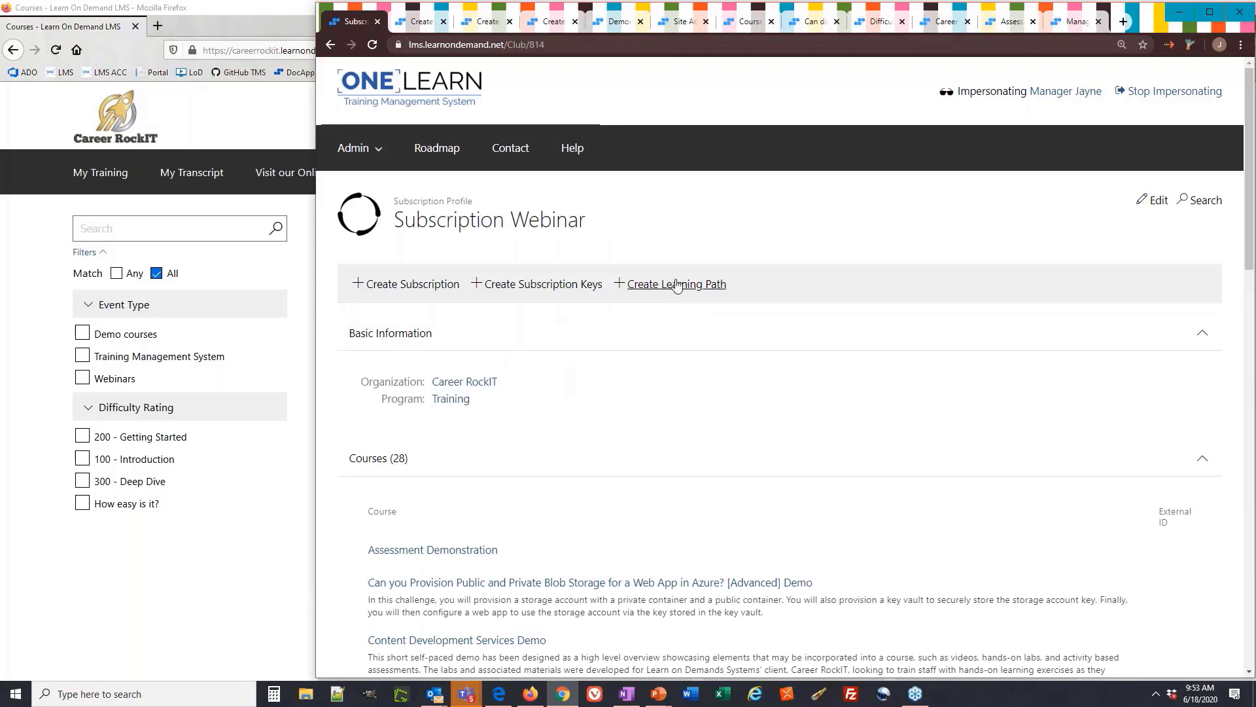
left_click(544, 27)
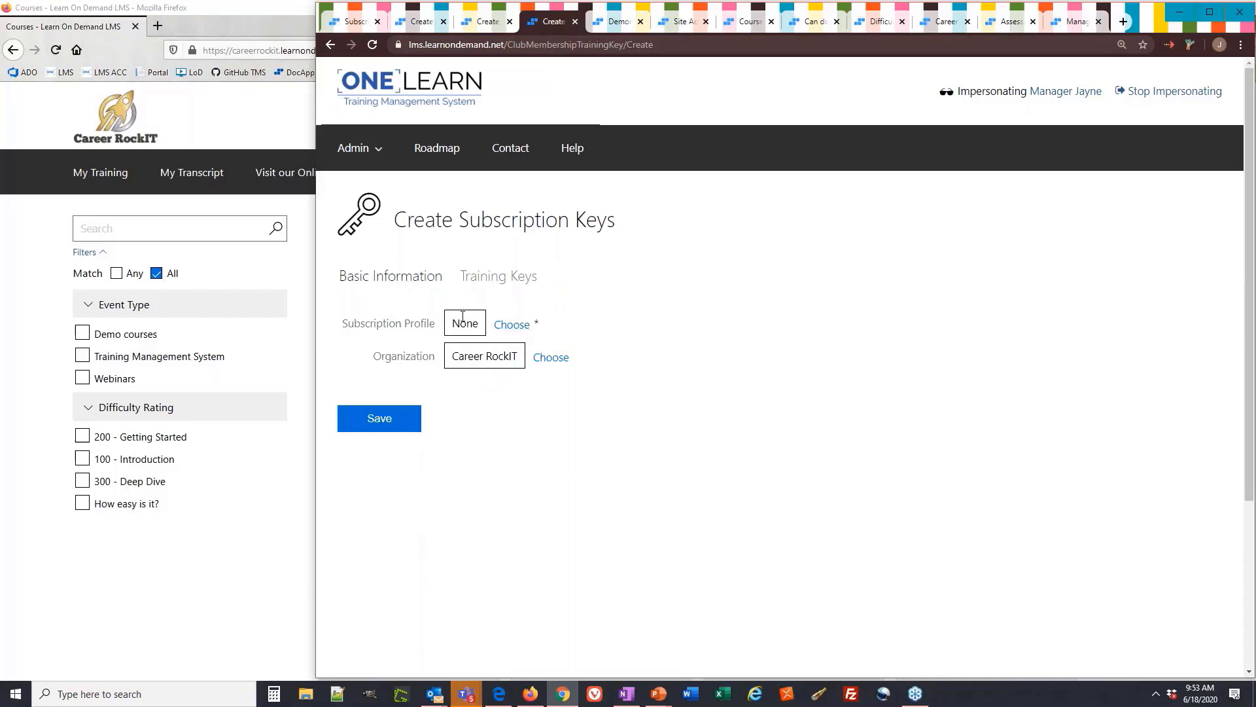
left_click(478, 278)
left_click(450, 325)
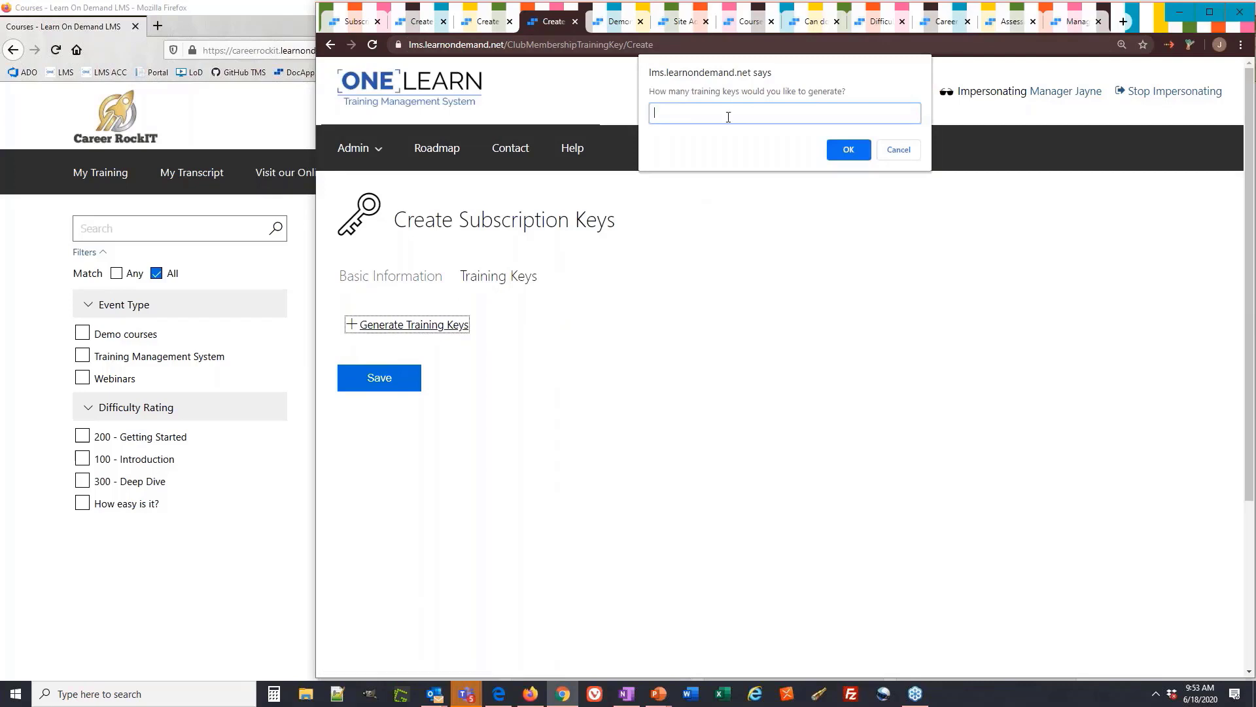
type("100")
key("Return")
scroll(477, 392, "down", 10)
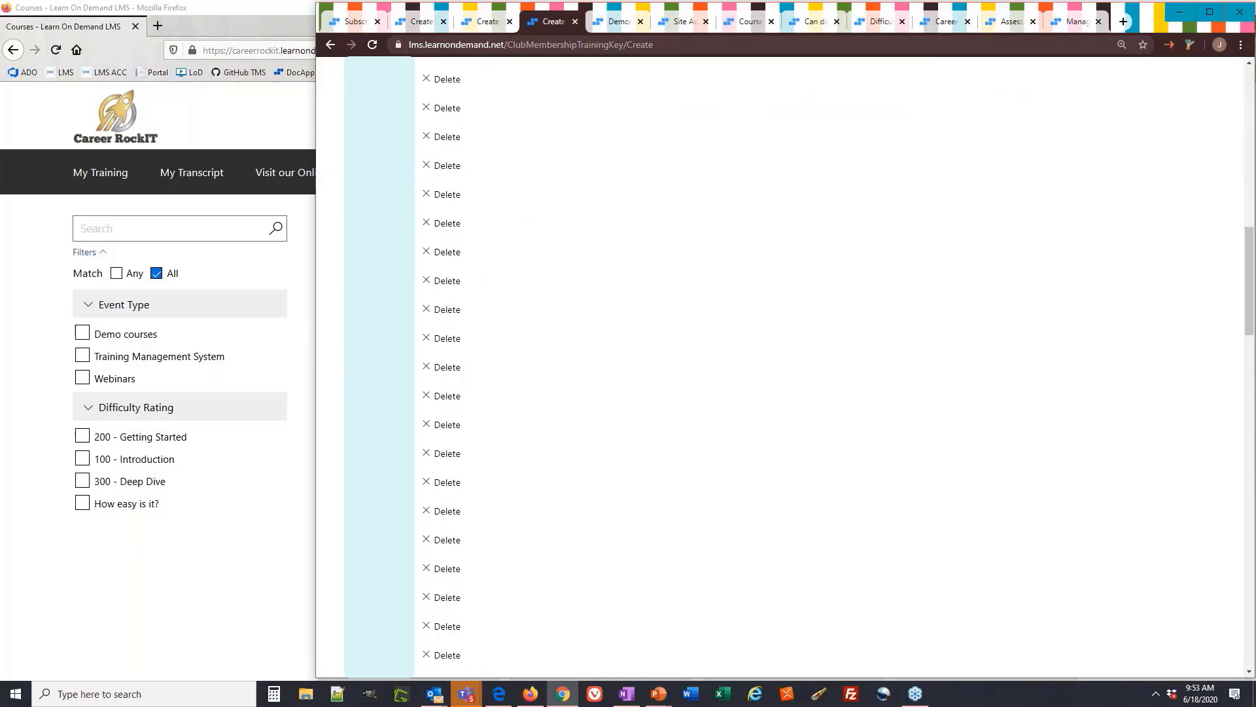
scroll(785, 366, "down", 15)
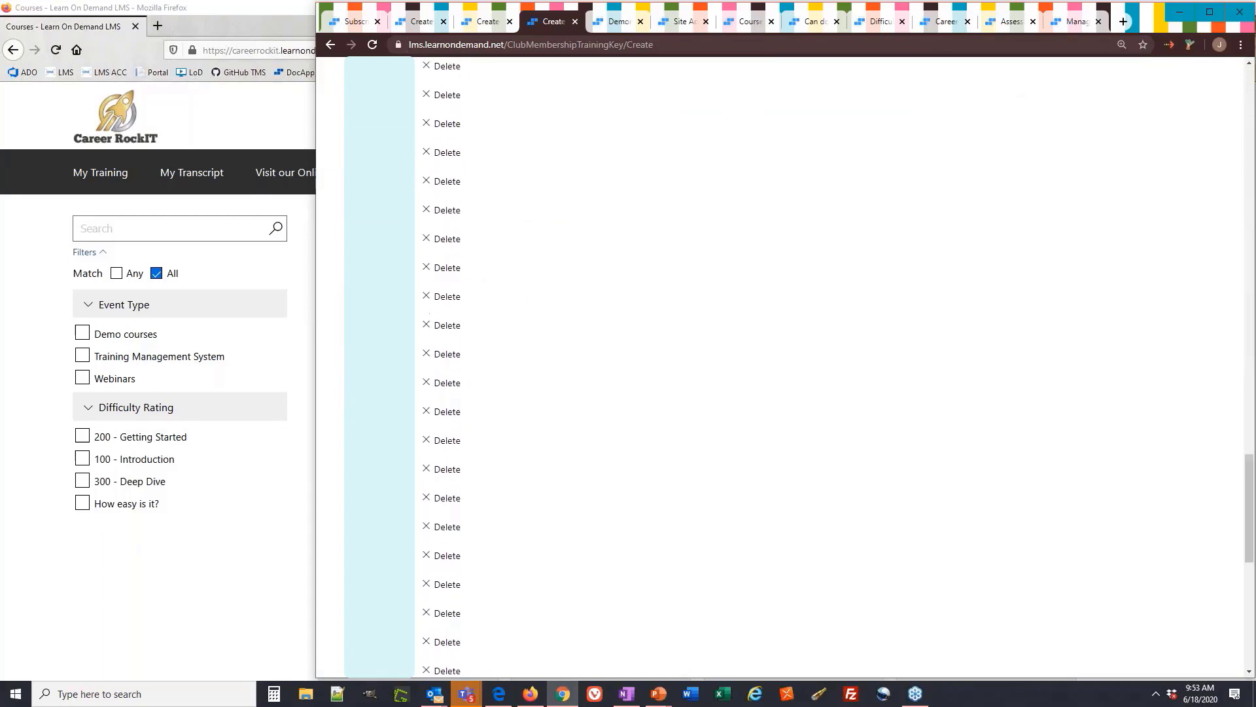
scroll(384, 563, "down", 5)
left_click(409, 481)
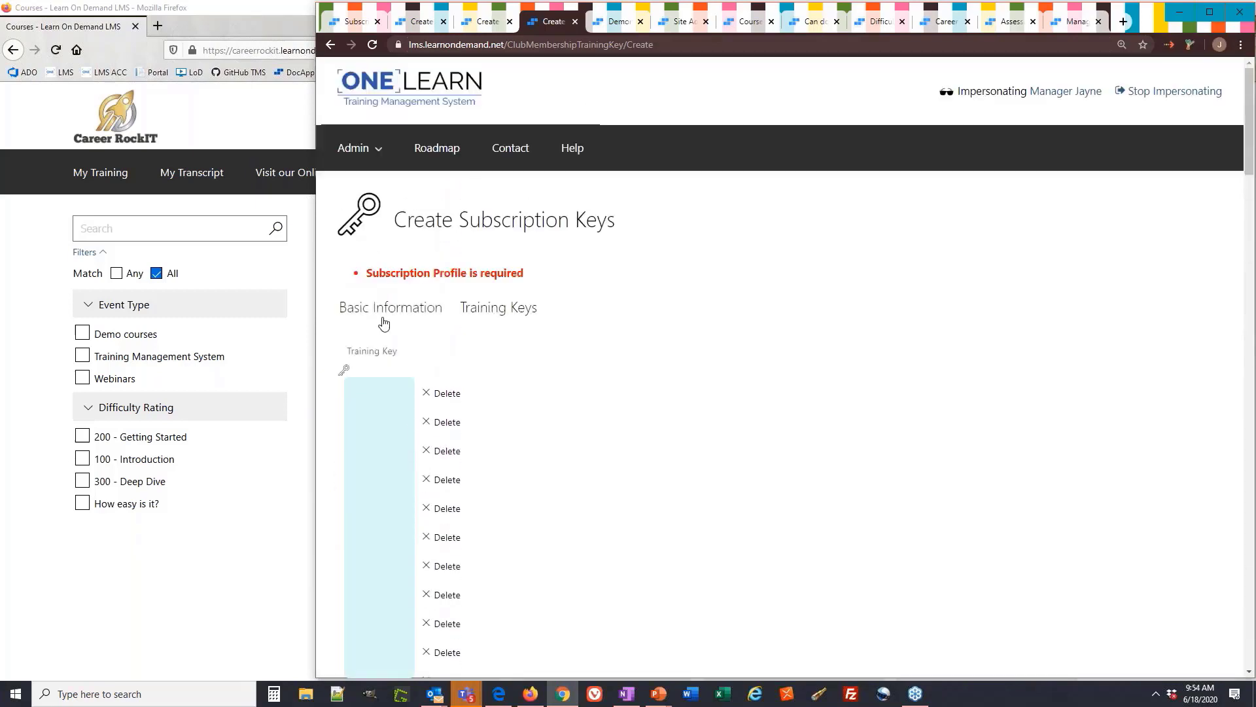
Assign the keys to the Subscription Webinar profile and save
left_click(387, 309)
left_click(513, 357)
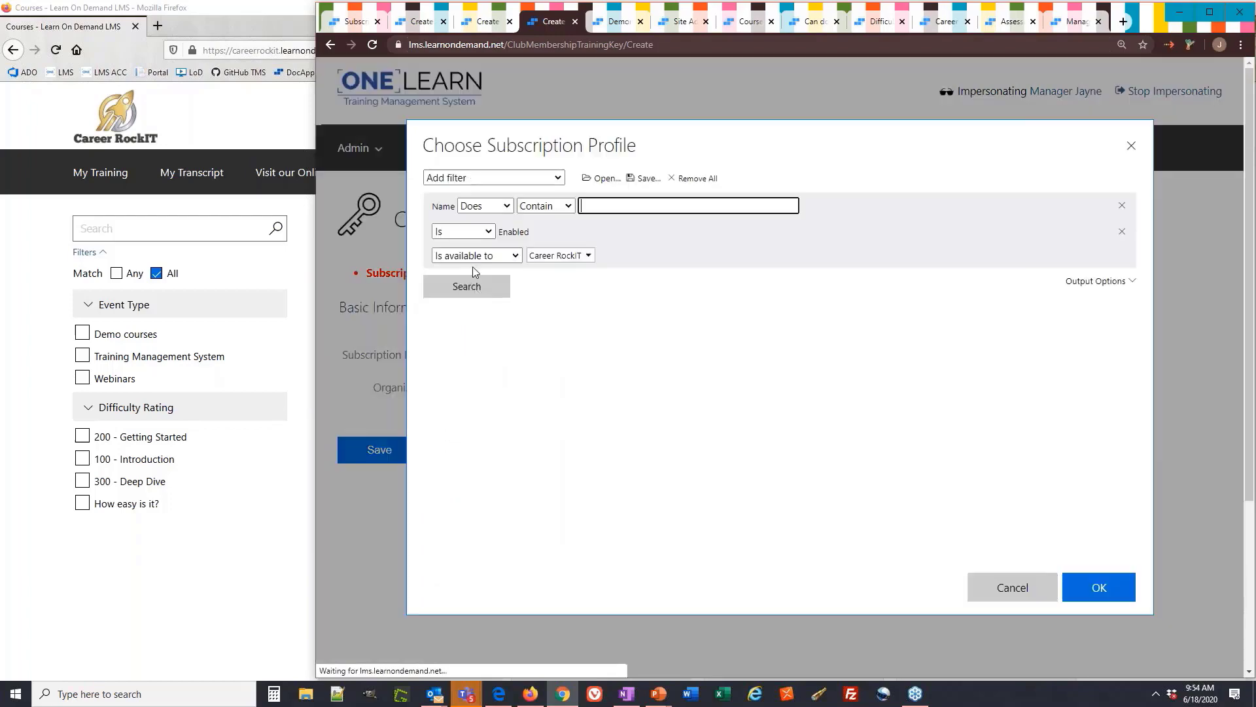
left_click(471, 286)
left_click(485, 496)
left_click(1099, 586)
left_click(379, 449)
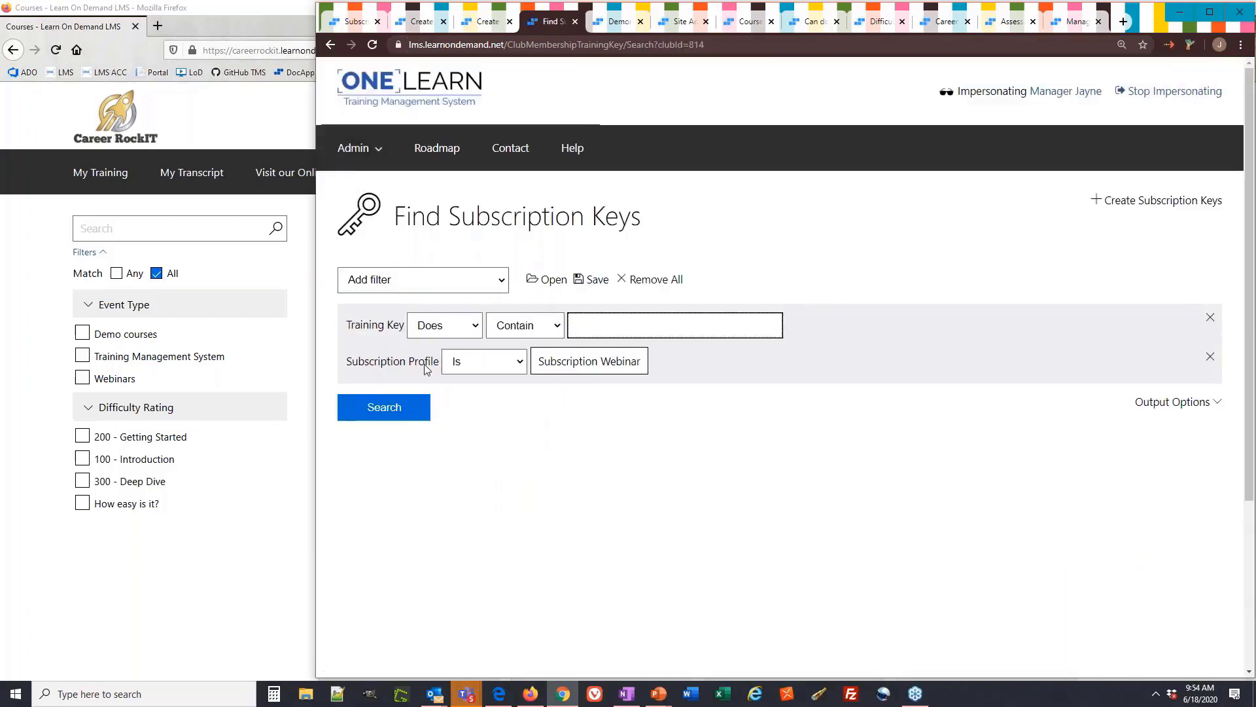
List all 120 training keys for Subscription Webinar
left_click(392, 409)
scroll(353, 366, "down", 3)
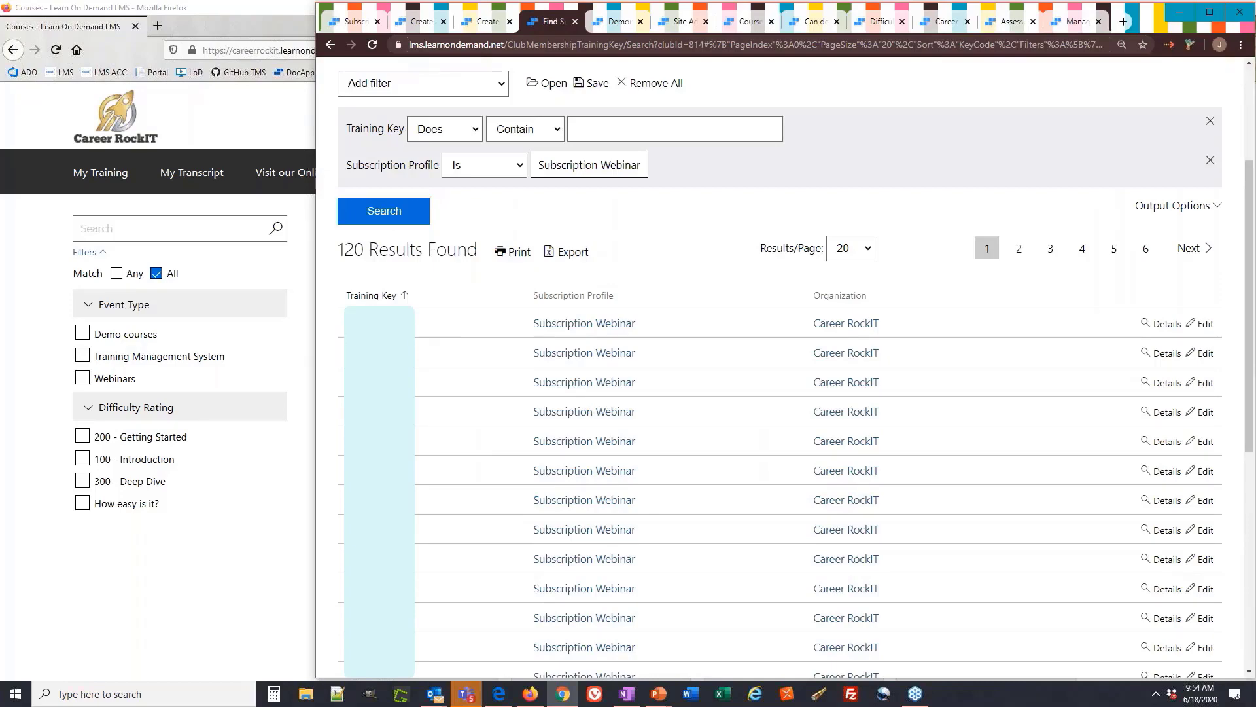
left_click(499, 694)
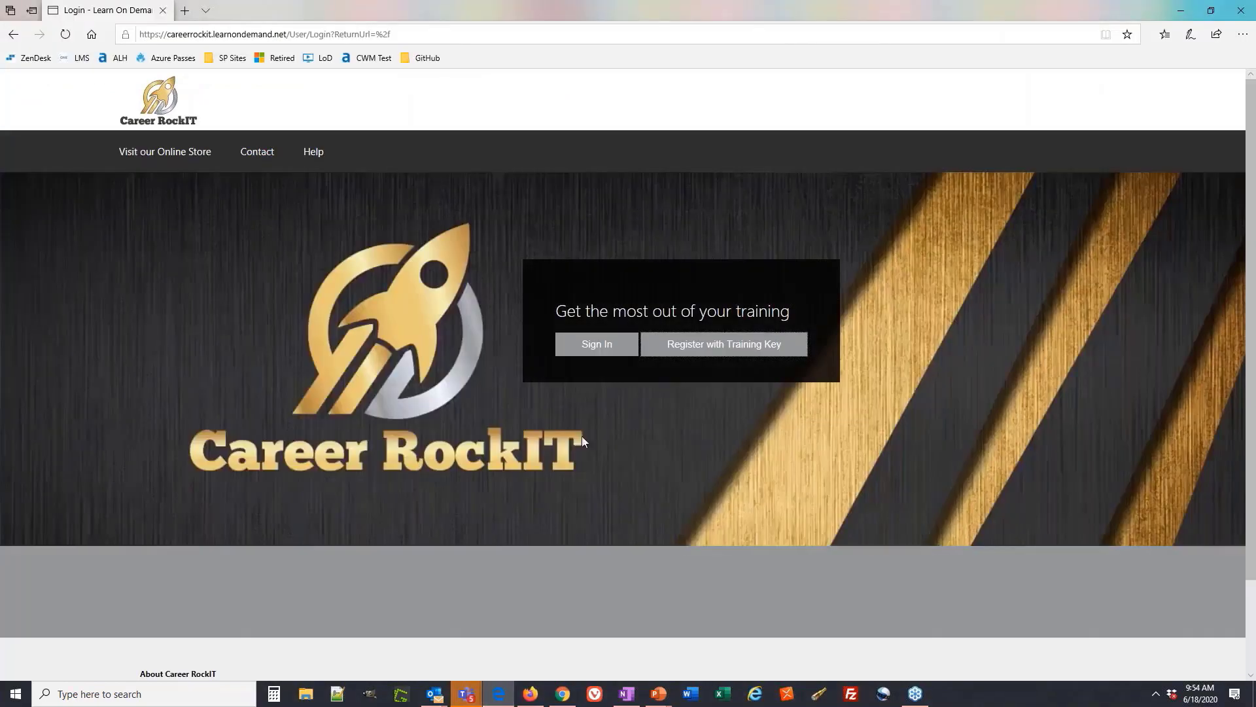
Start a Career RockIT registration using a pasted Subscription Webinar training key
left_click(754, 346)
key("ctrl+v")
left_click(519, 394)
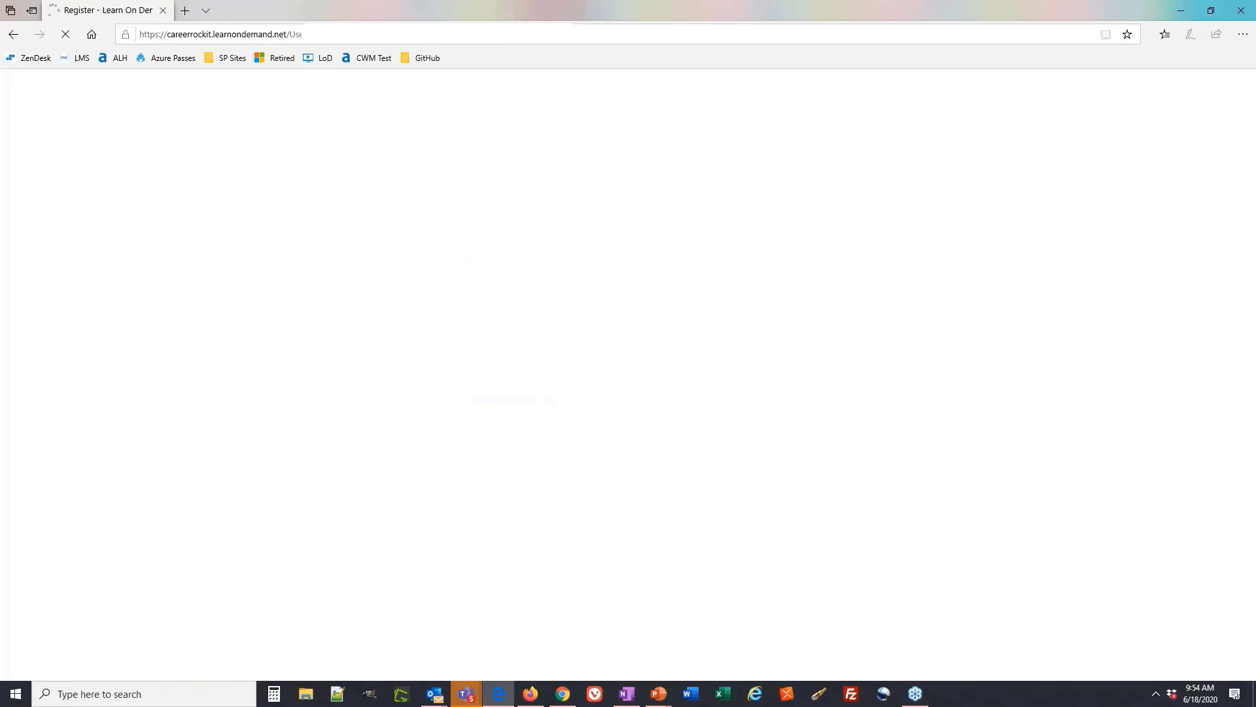
Enter the new student's first name, last name and e-mail address
left_click(341, 303)
key("Tab")
key("Tab")
Reuse the e-mail for username, fill in both password fields, and submit the registration
left_click_drag(341, 362, 258, 362)
key("ctrl+c")
left_click(276, 395)
key("ctrl+v")
left_click(278, 425)
key("ctrl+v")
left_click(291, 452)
key("ctrl+v")
left_click(160, 576)
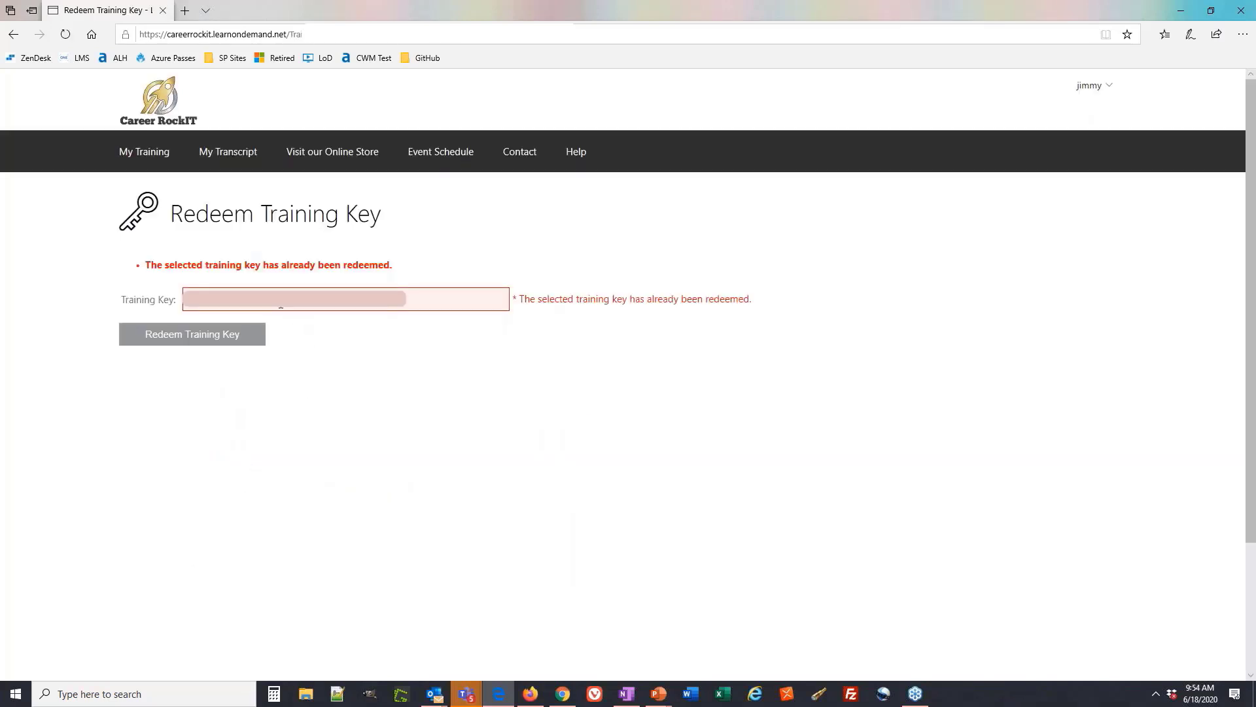
Try redeeming the training key again, then minimize the student site
left_click(205, 305)
left_click(226, 325)
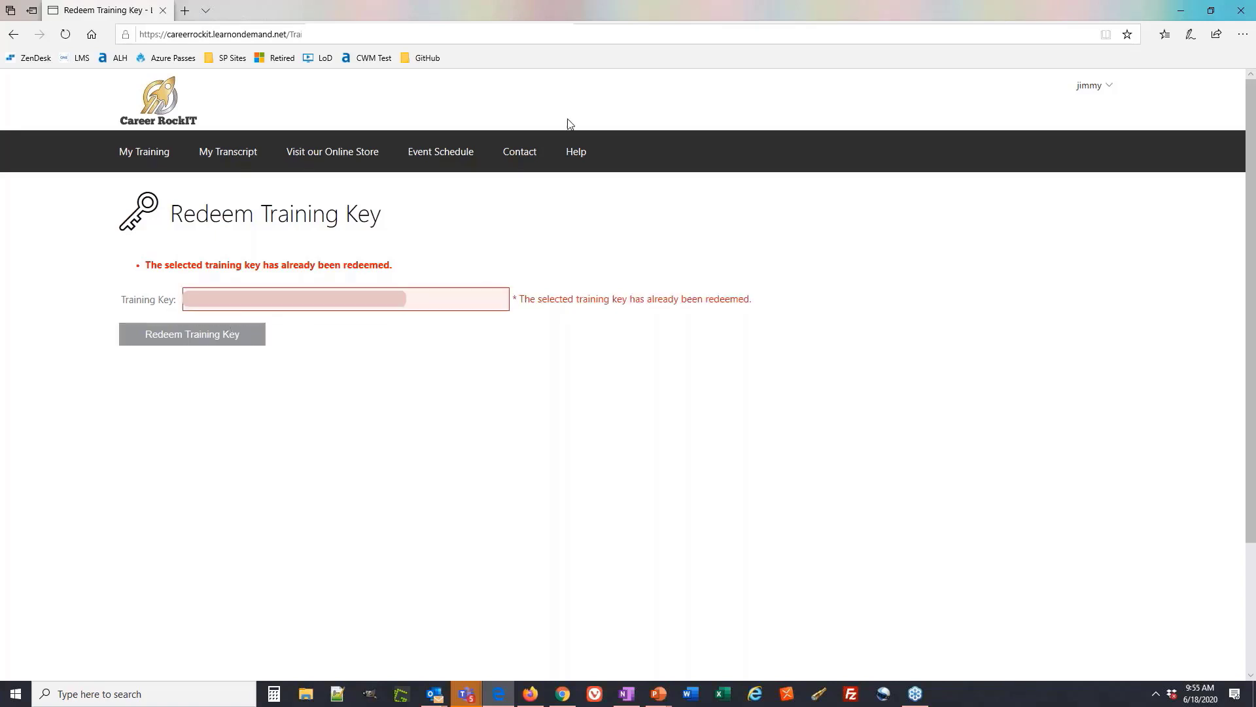
left_click(1184, 11)
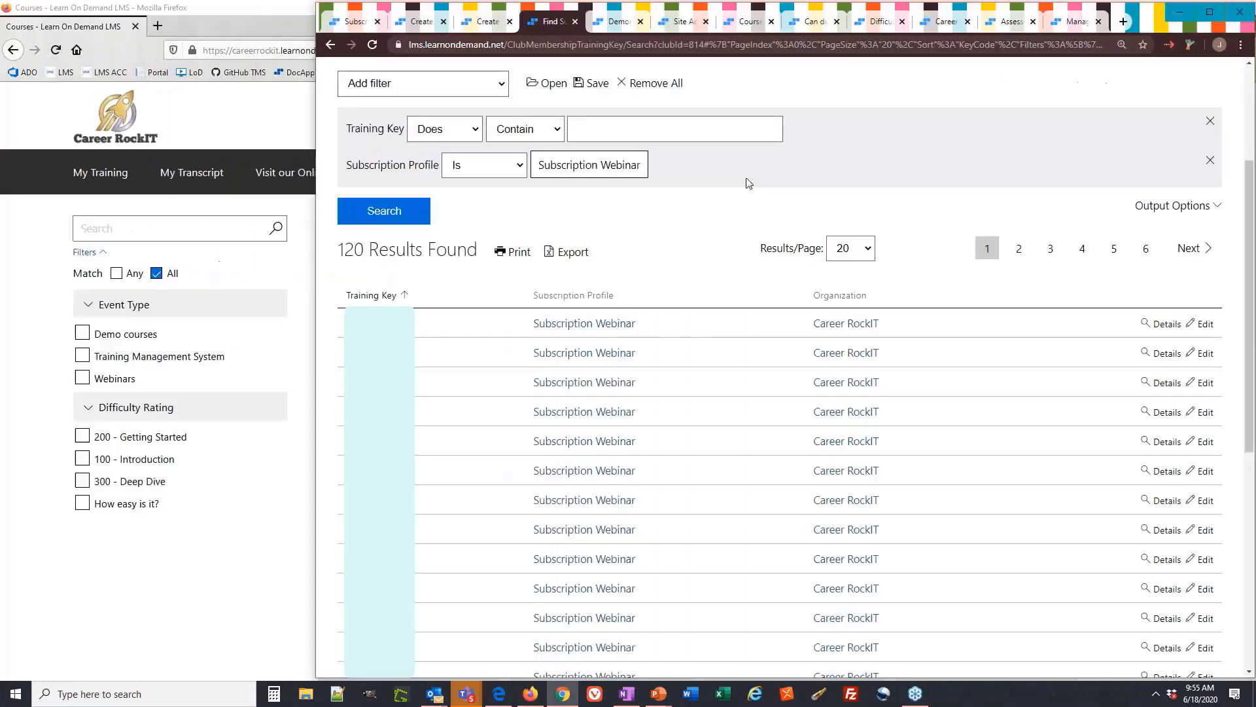
Filter the student catalog by the How easy is it? rating and open Learning Paths
left_click(150, 508)
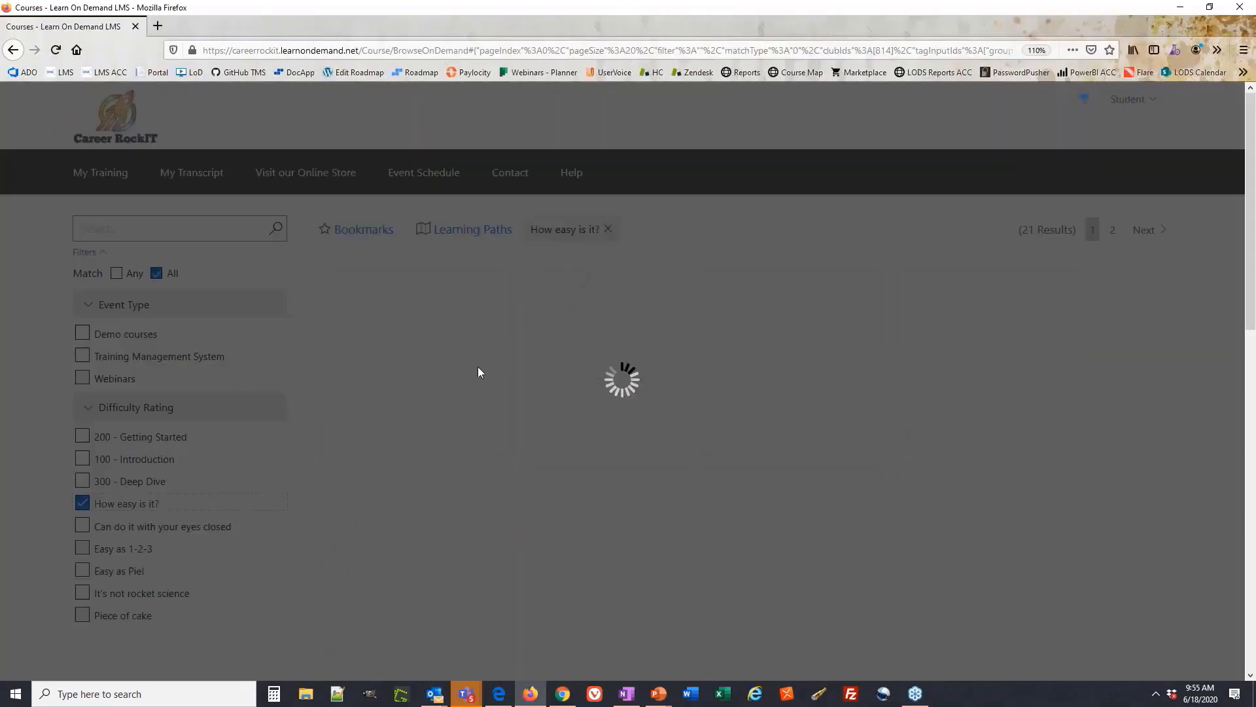
key("alt+Tab")
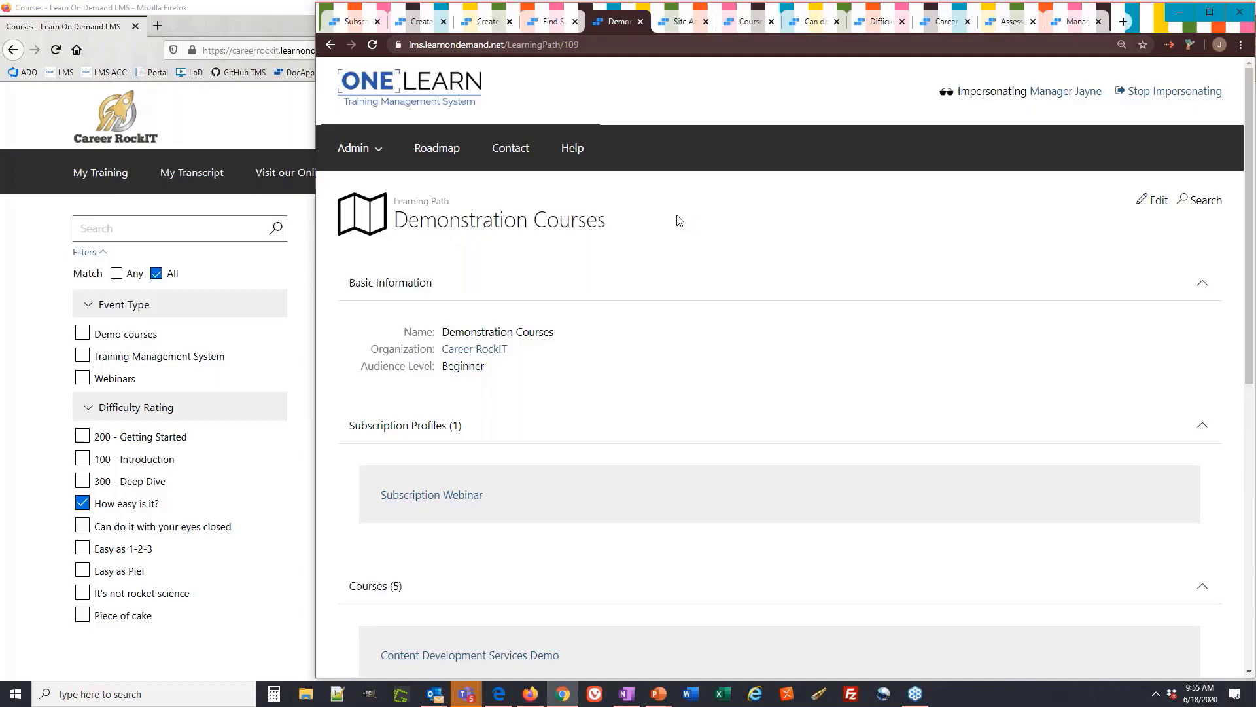
left_click(247, 98)
left_click(482, 233)
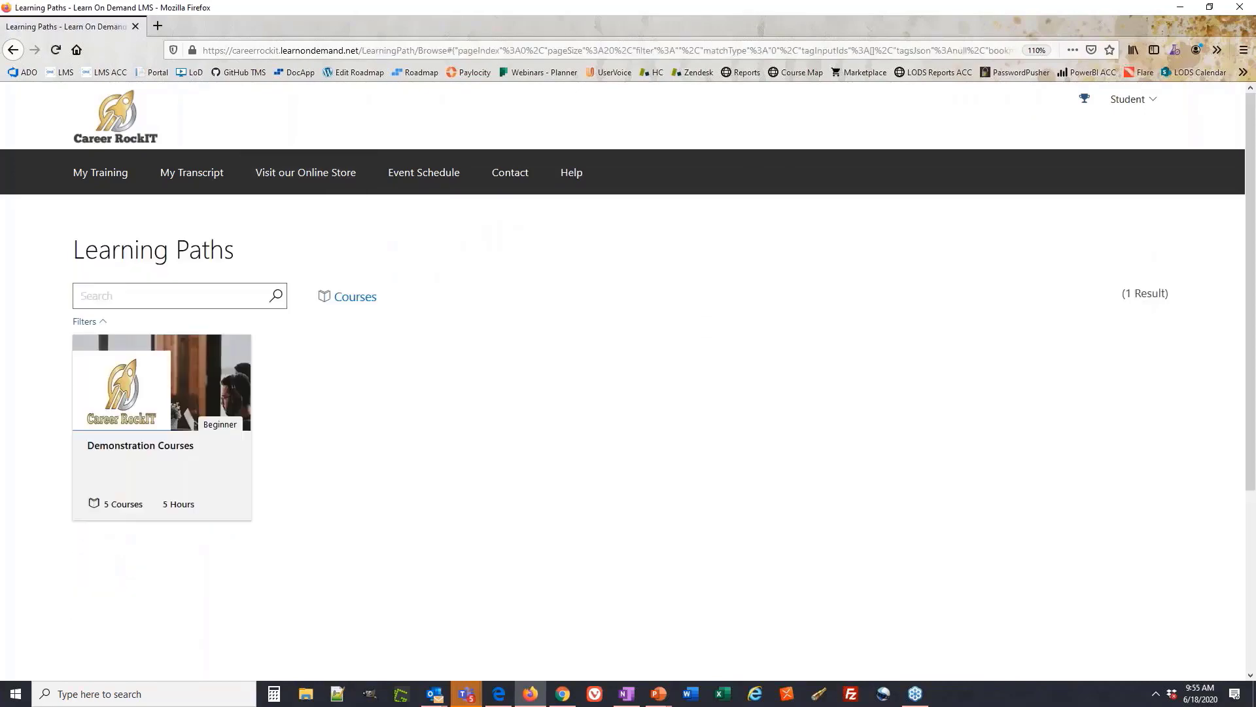
key("alt+Tab")
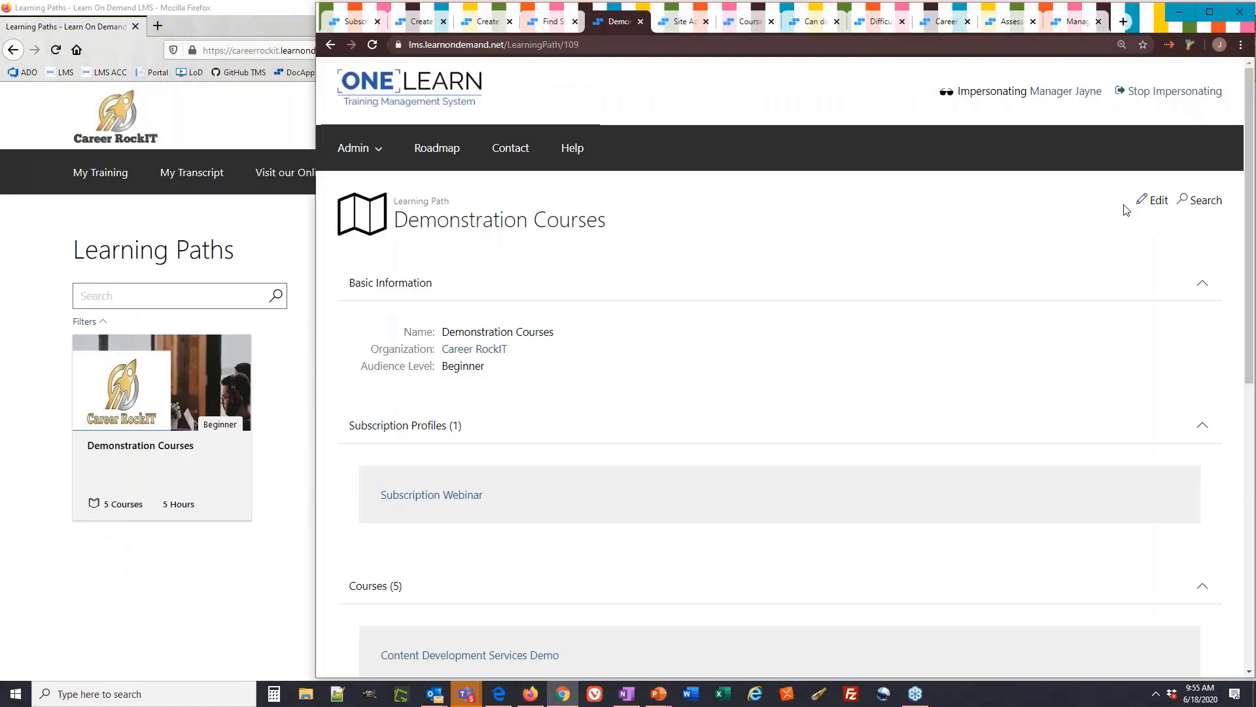
Edit Demonstration Courses and review its name, description and image URL against the student card
left_click(1146, 208)
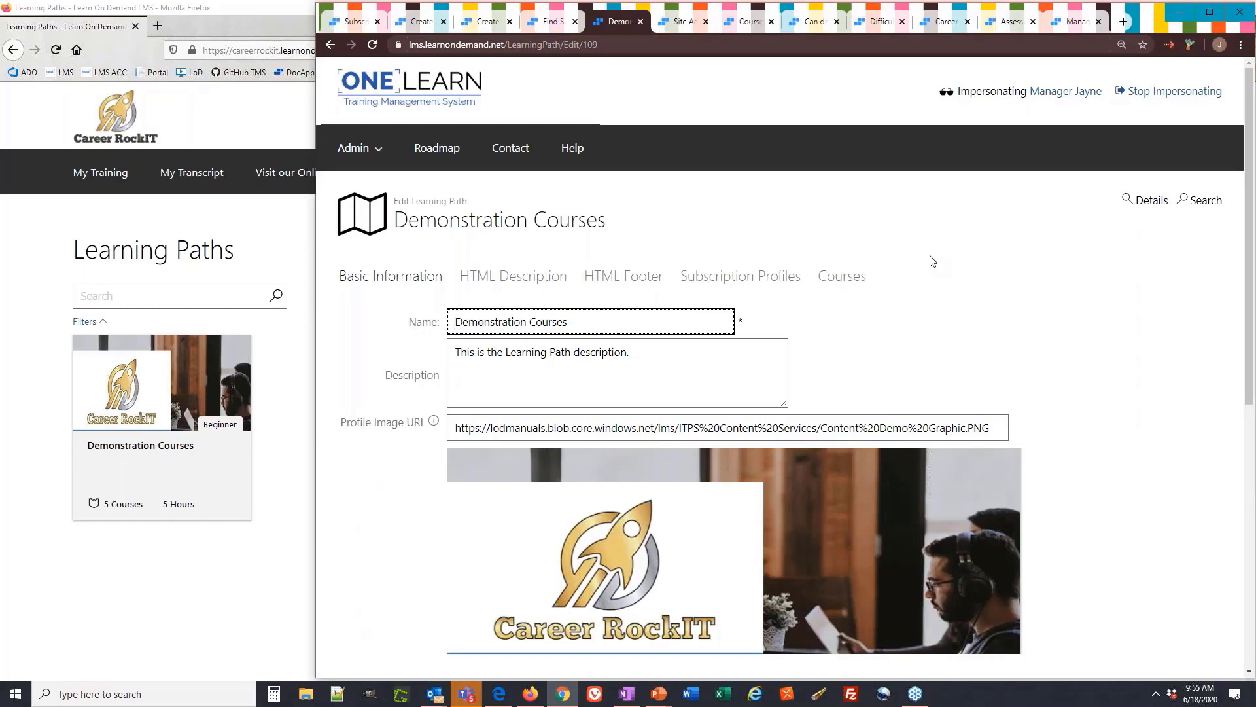
scroll(932, 260, "down", 2)
left_click_drag(580, 194, 450, 192)
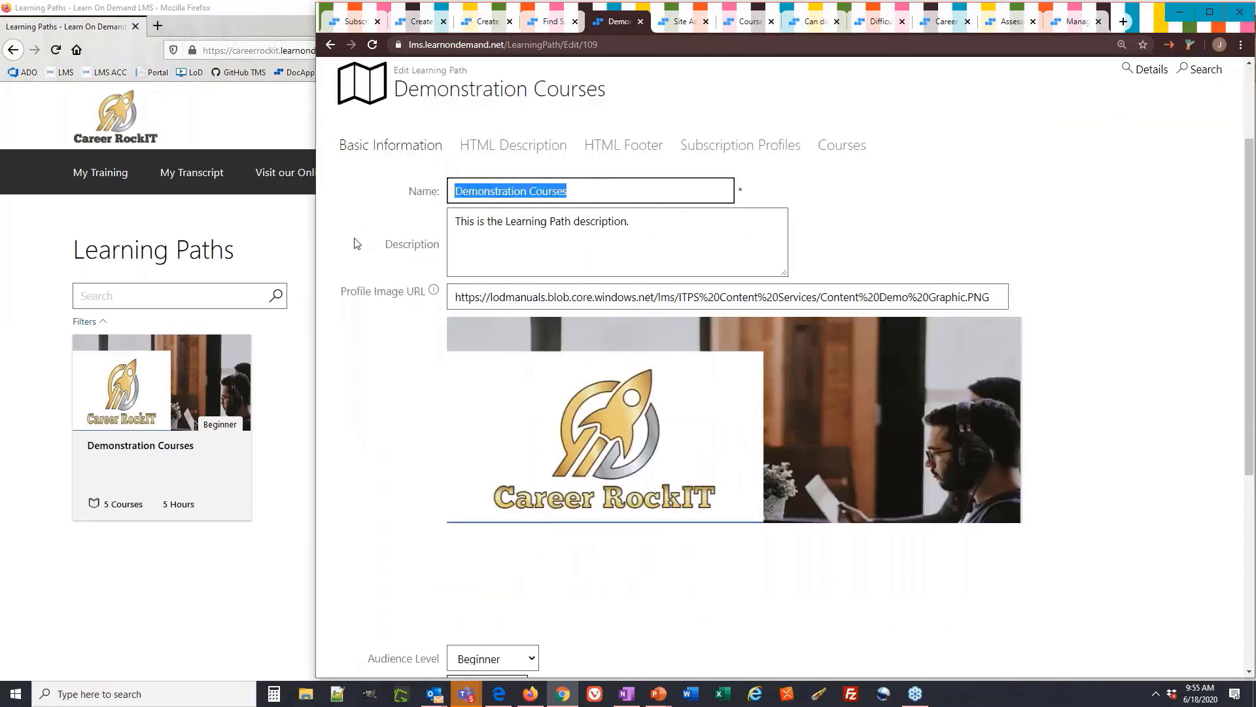
left_click_drag(640, 227, 449, 215)
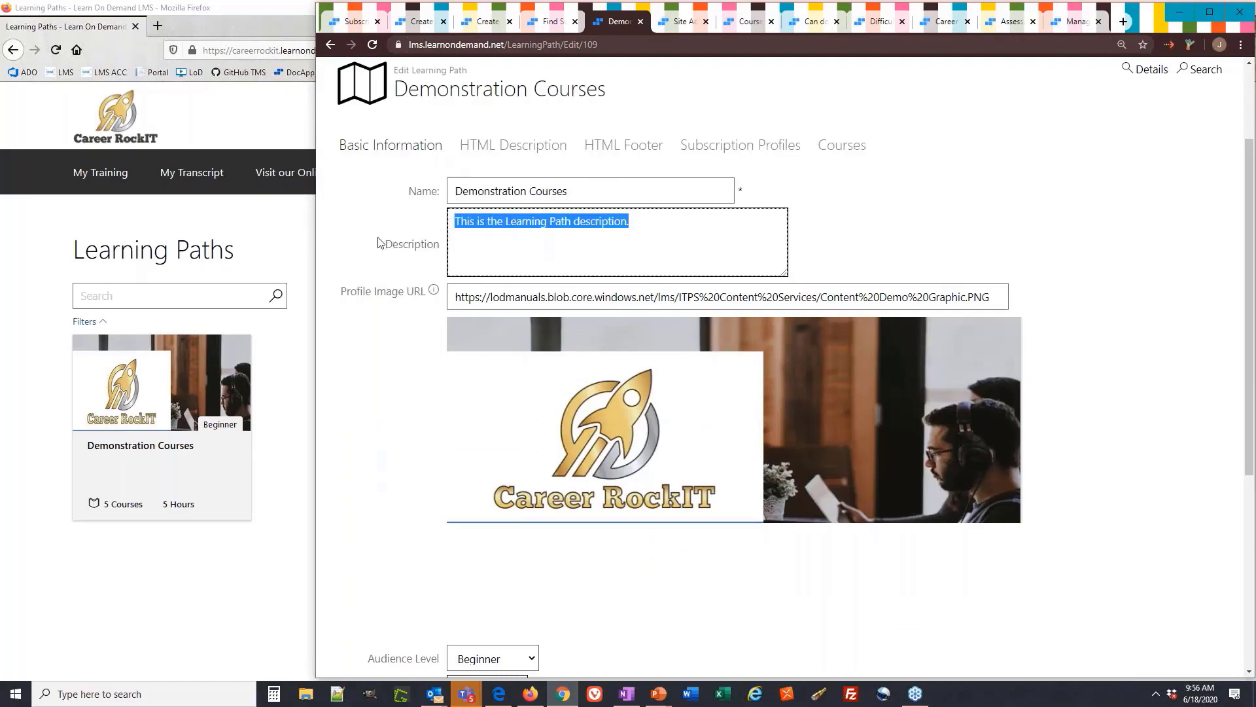
mouse_move(160, 430)
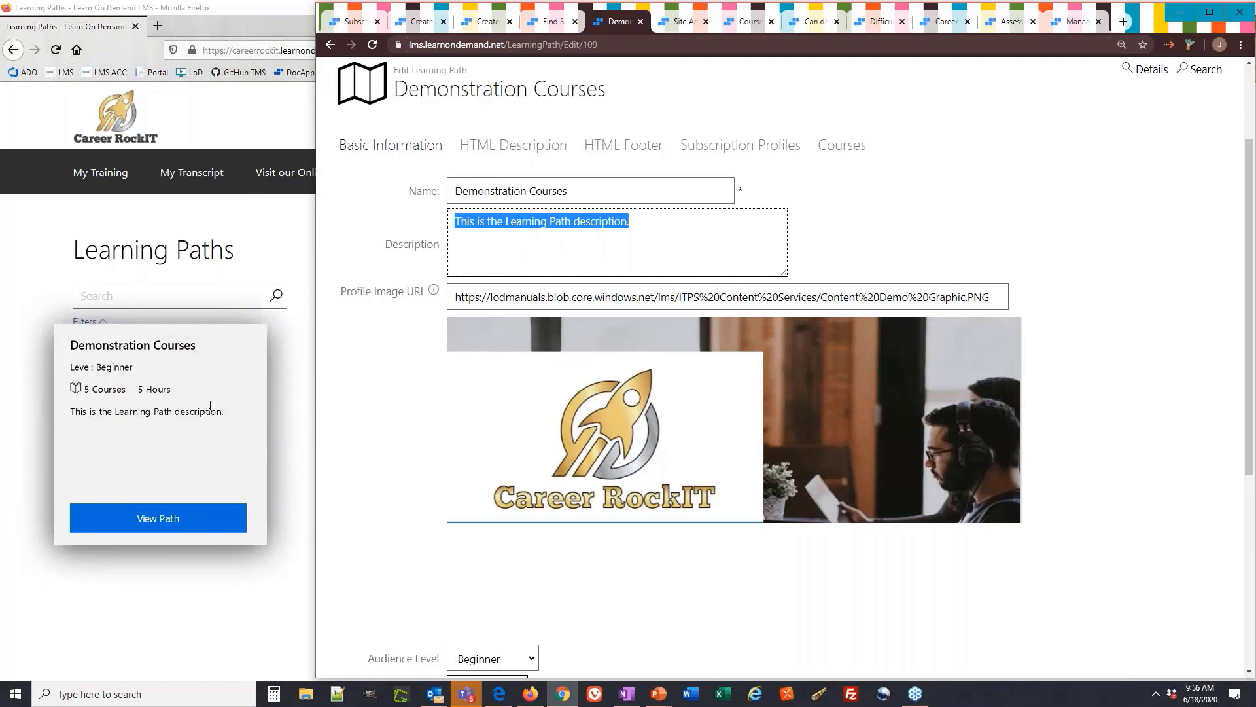
left_click(358, 244)
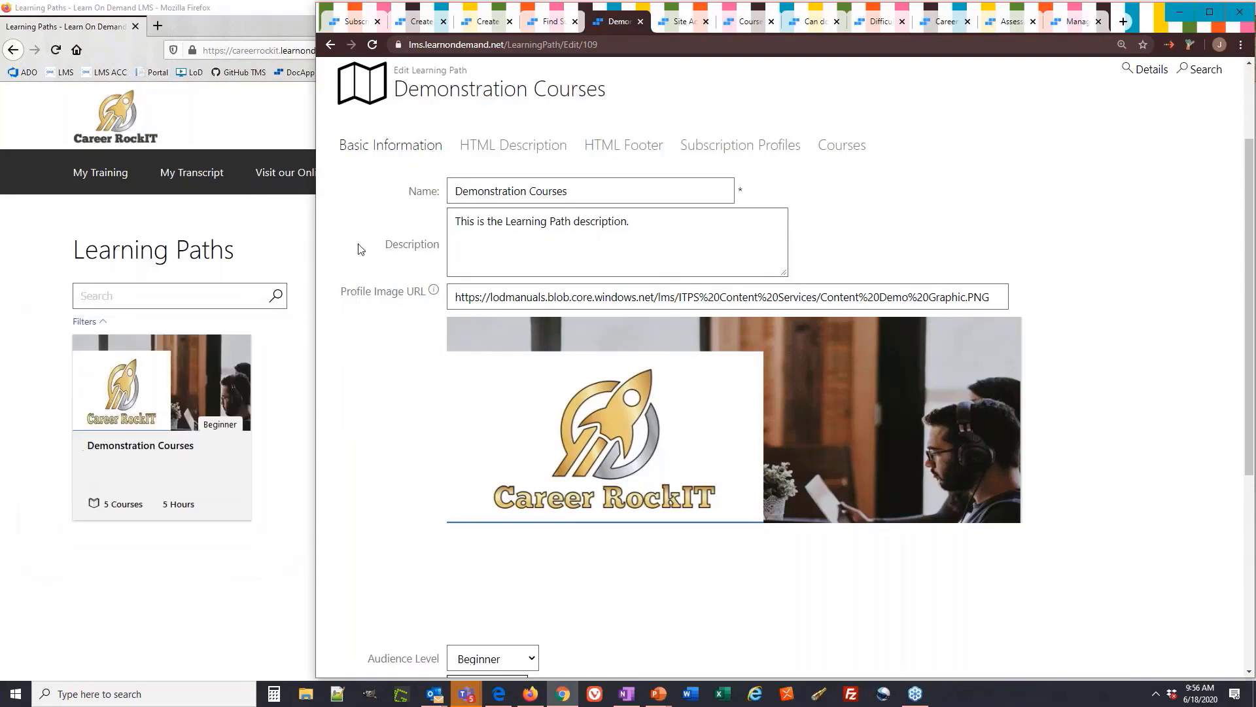
double_click(564, 298)
left_click(828, 249)
scroll(356, 336, "down", 4)
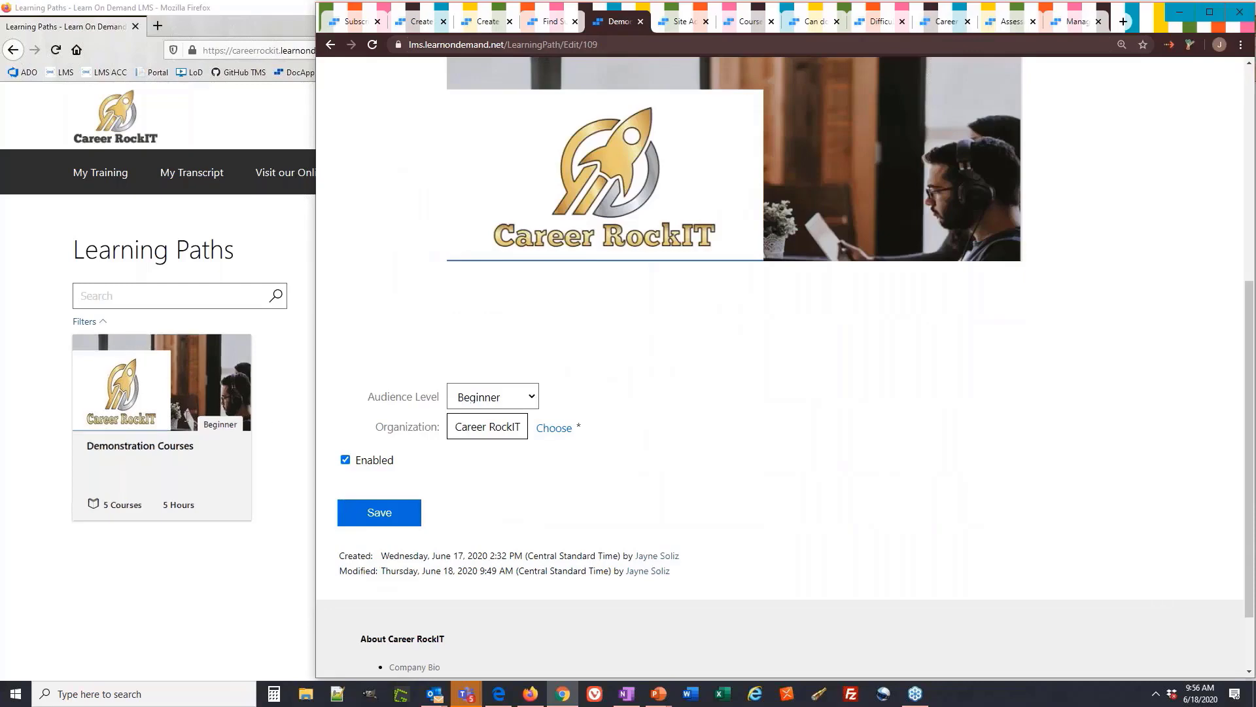
mouse_move(179, 408)
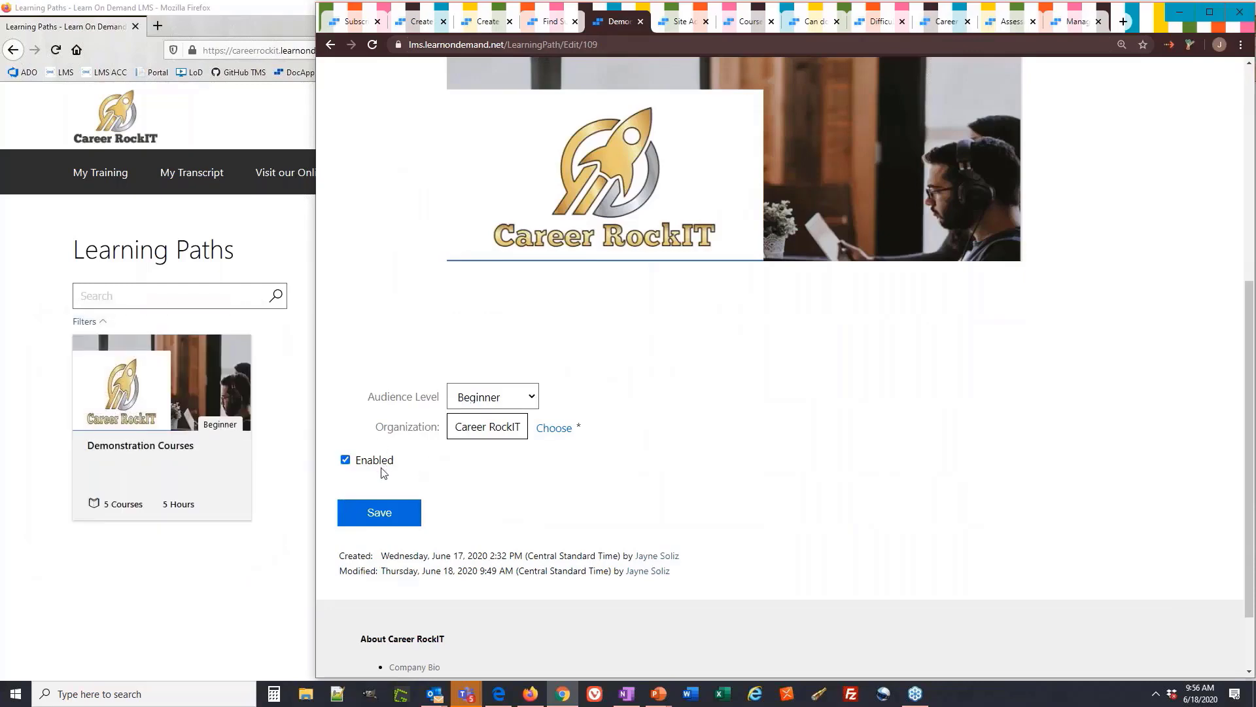
scroll(378, 419, "up", 5)
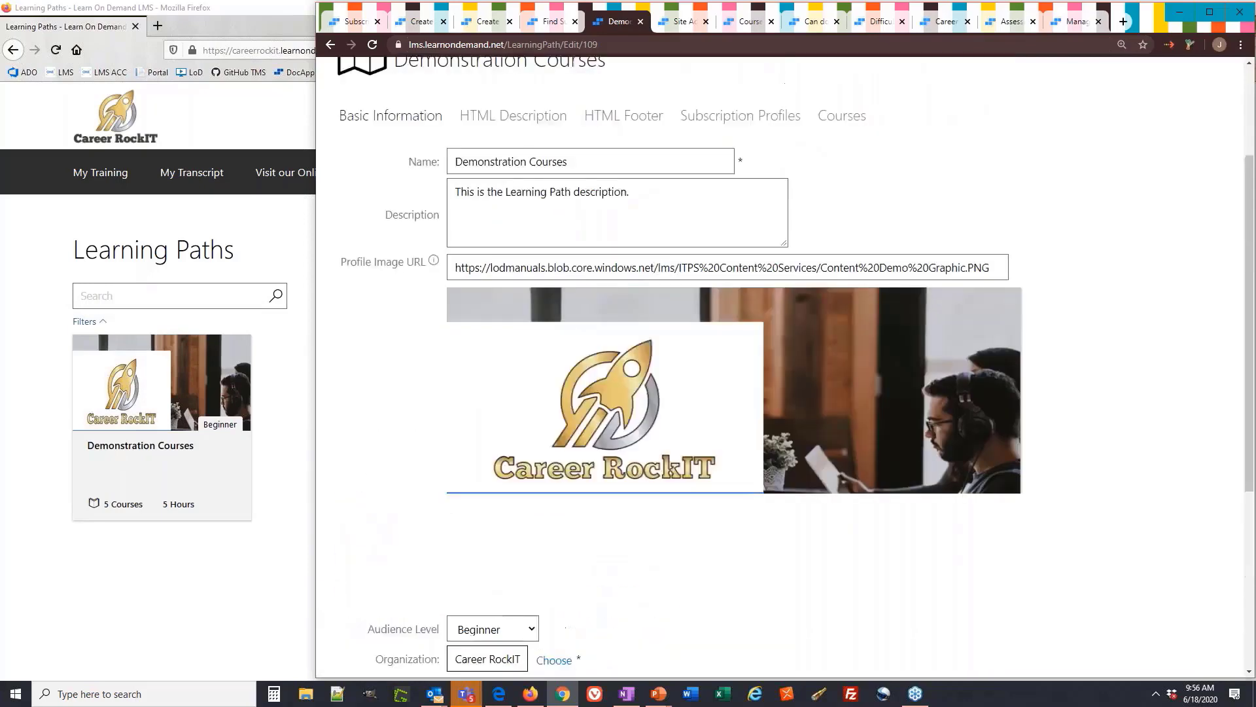
Compare the path's HTML description with the student's Demonstration Courses page
mouse_move(190, 450)
left_click(152, 520)
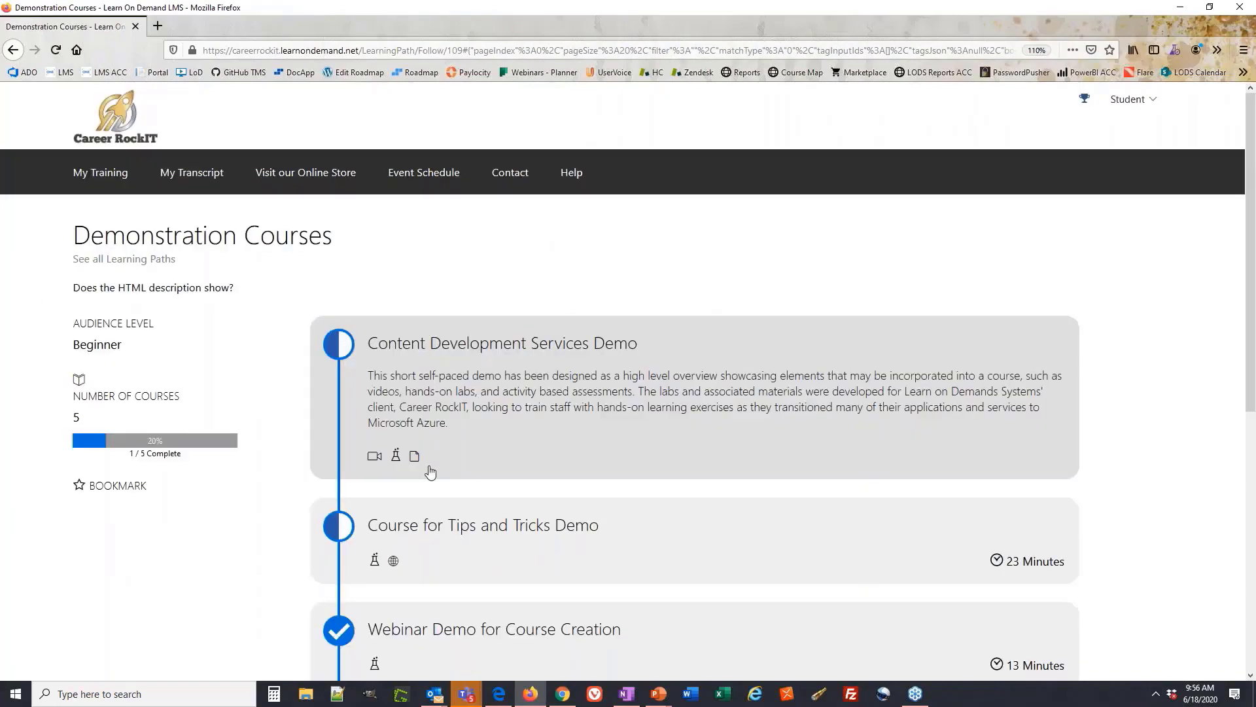
left_click(517, 374)
left_click(514, 210)
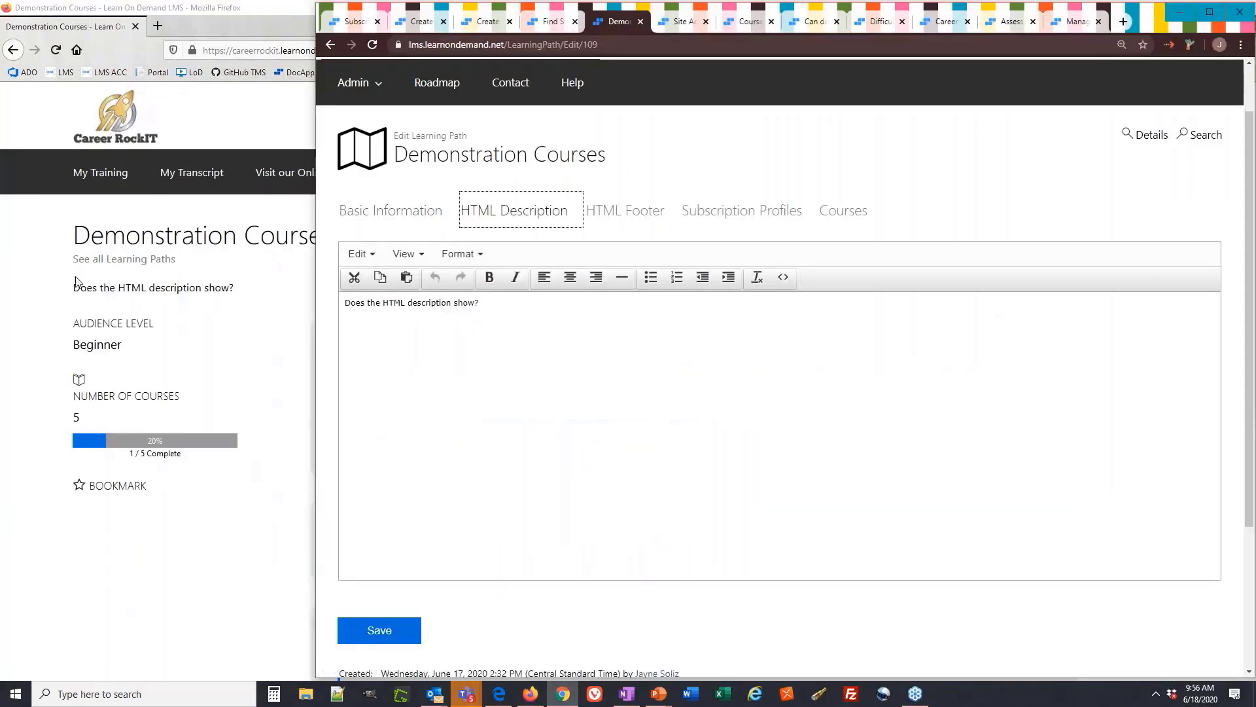
left_click_drag(238, 289, 72, 288)
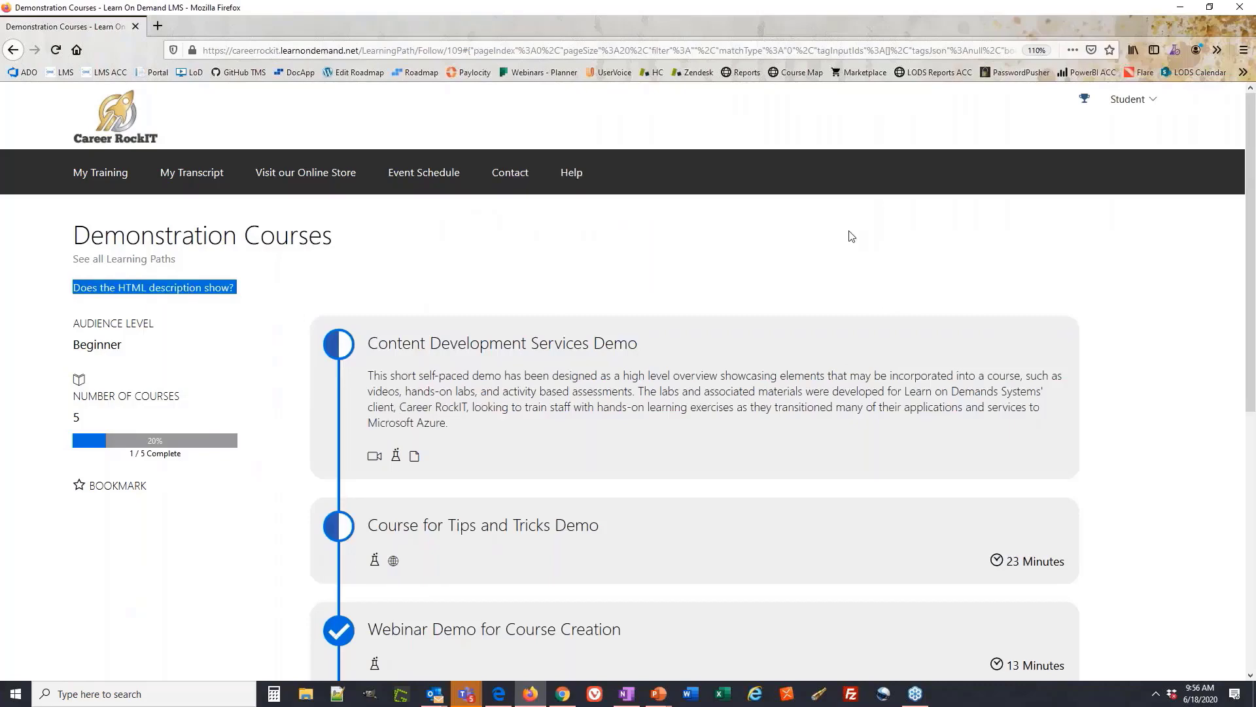
key("alt+Tab")
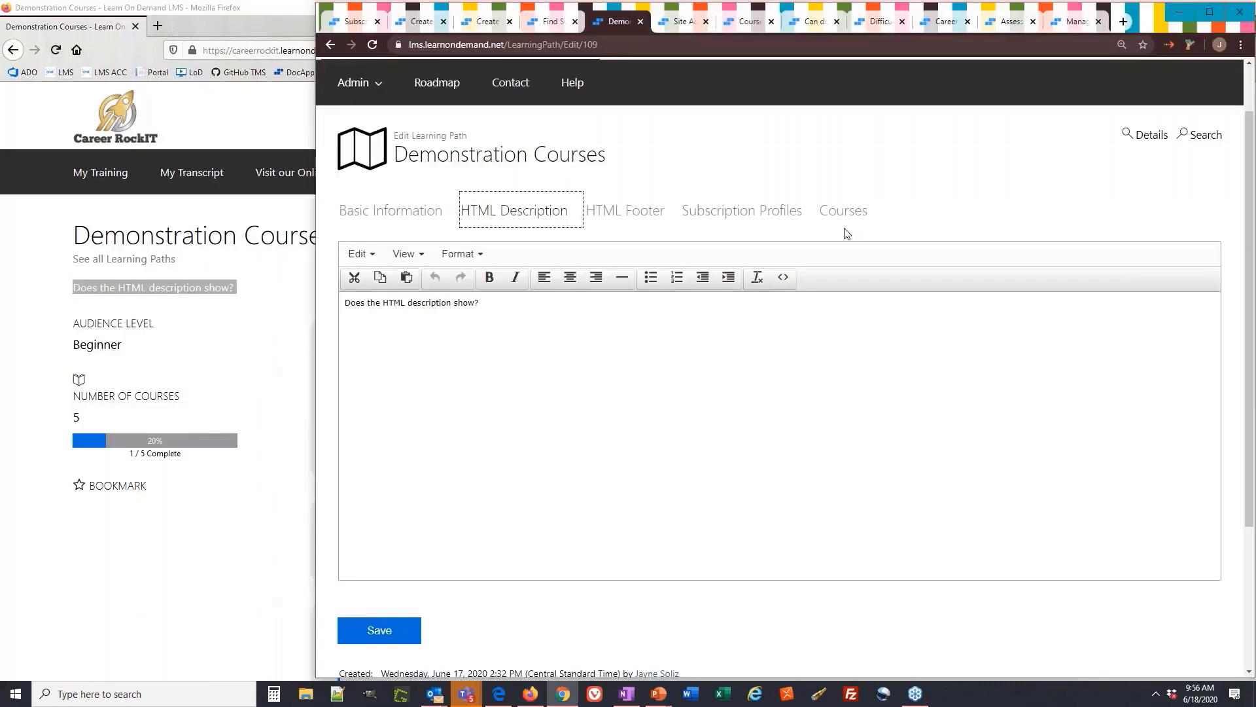
Check the footer and student course view, then show the path's subscription profiles
left_click(639, 218)
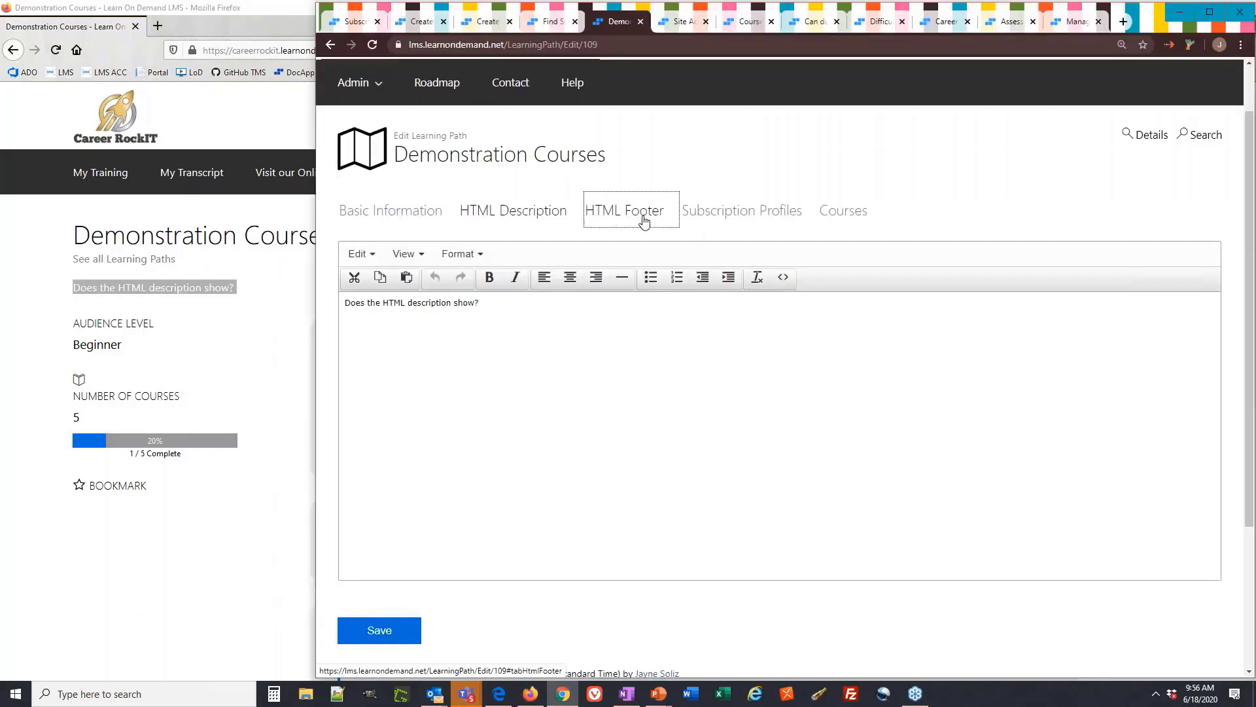
scroll(108, 528, "down", 6)
left_click(109, 526)
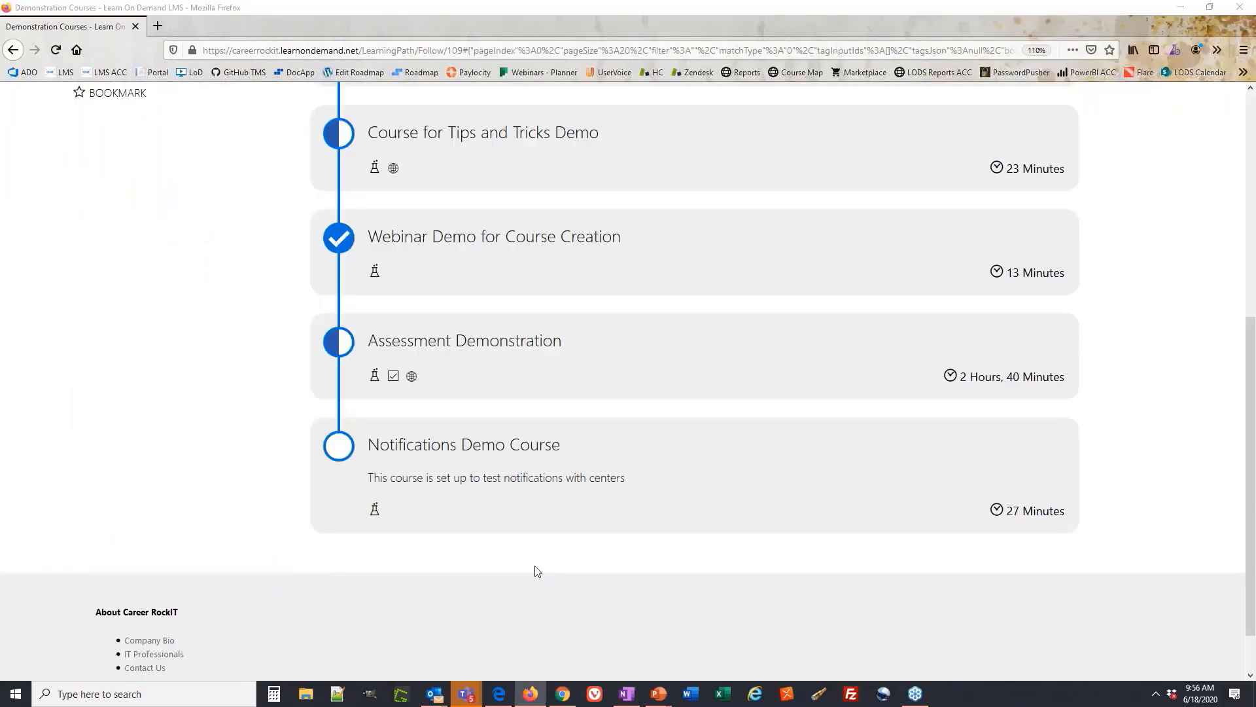
key("alt+Tab")
left_click(741, 210)
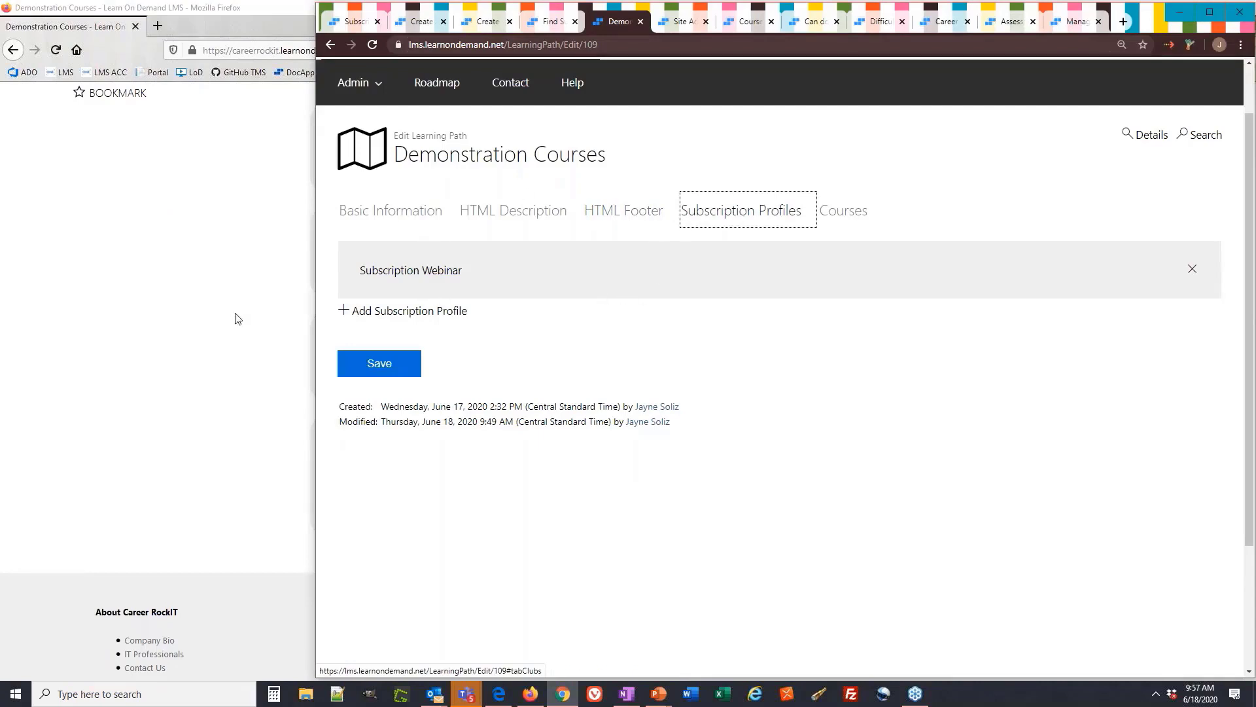
Add Demonstration Lab (reBase Org) to the path's courses and move it to the top
scroll(190, 336, "up", 5)
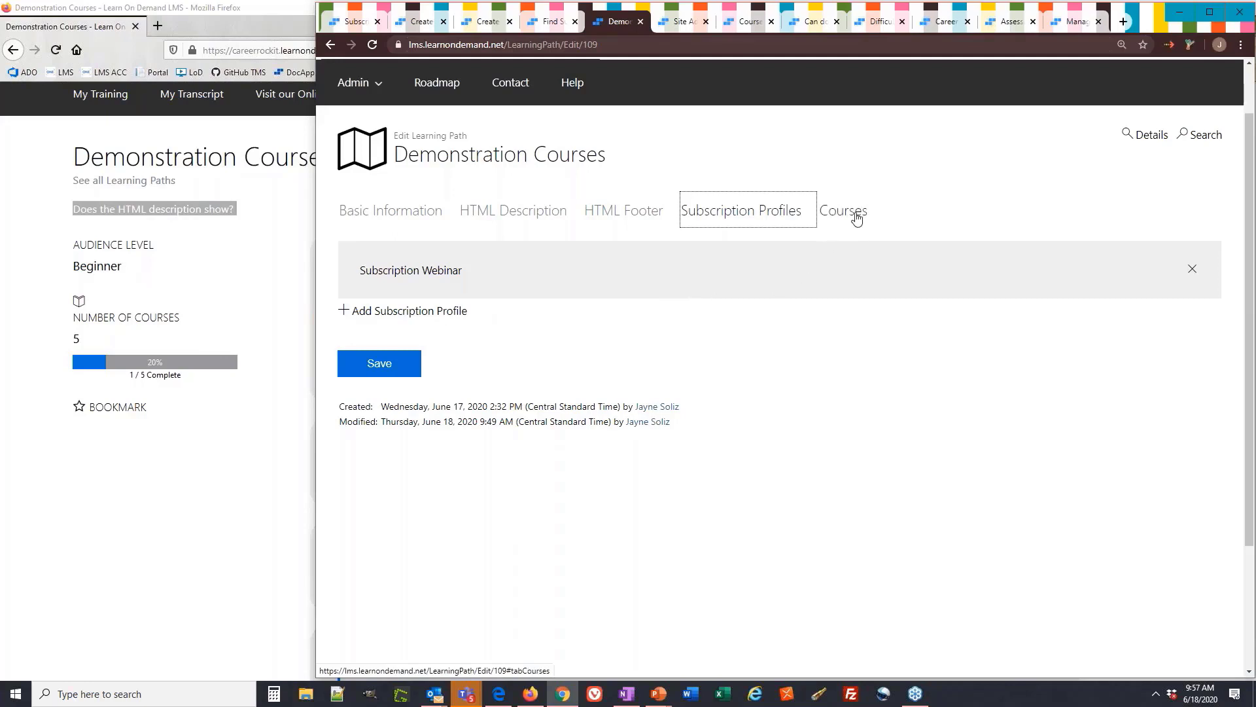
left_click(856, 219)
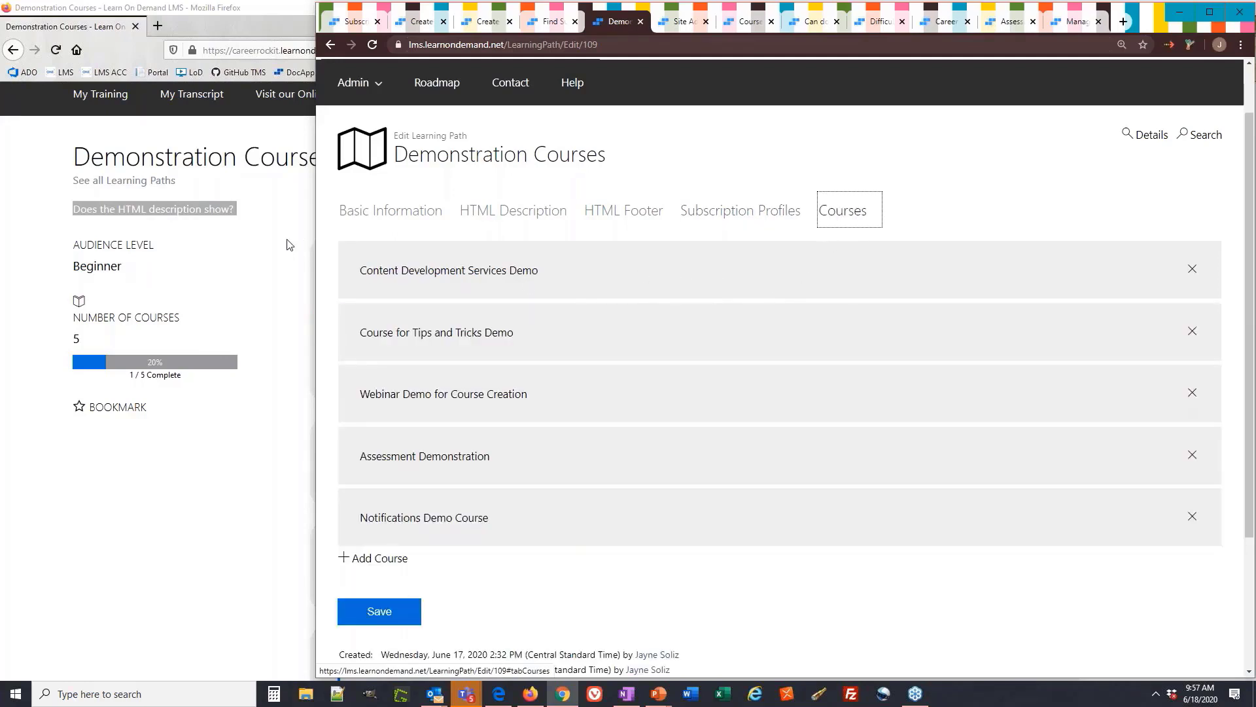
left_click(389, 562)
left_click(451, 287)
left_click(571, 475)
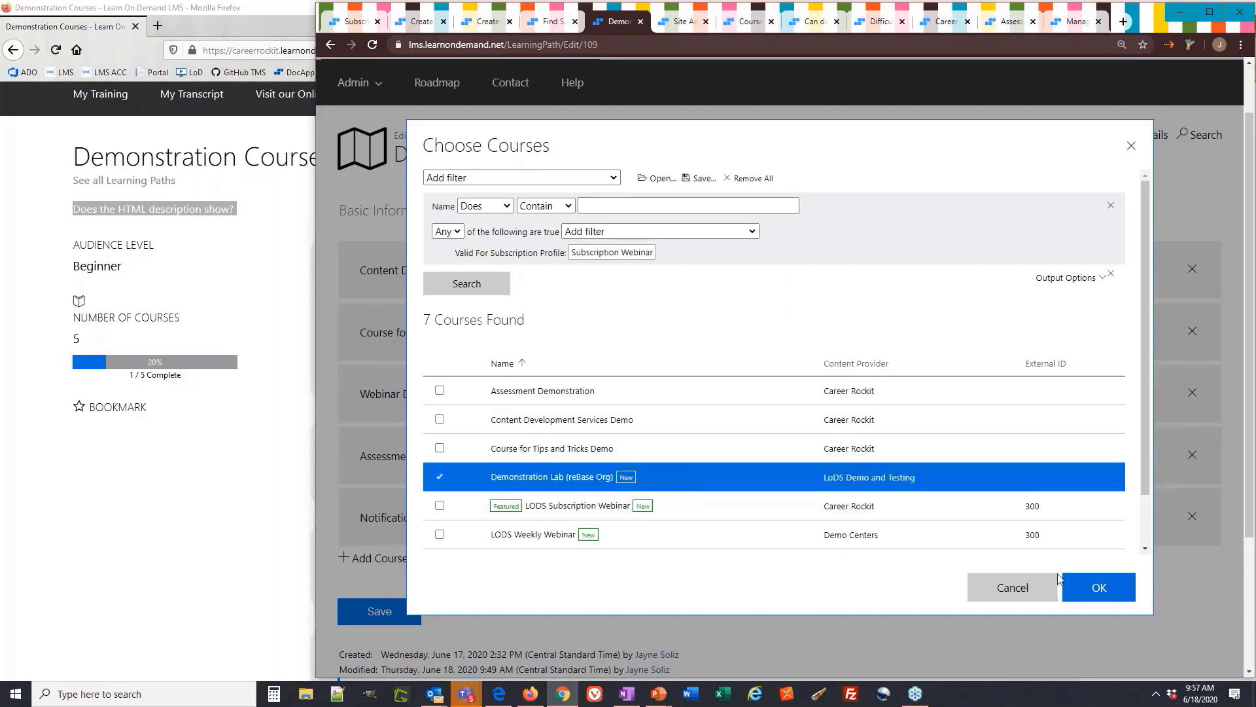
left_click(1097, 587)
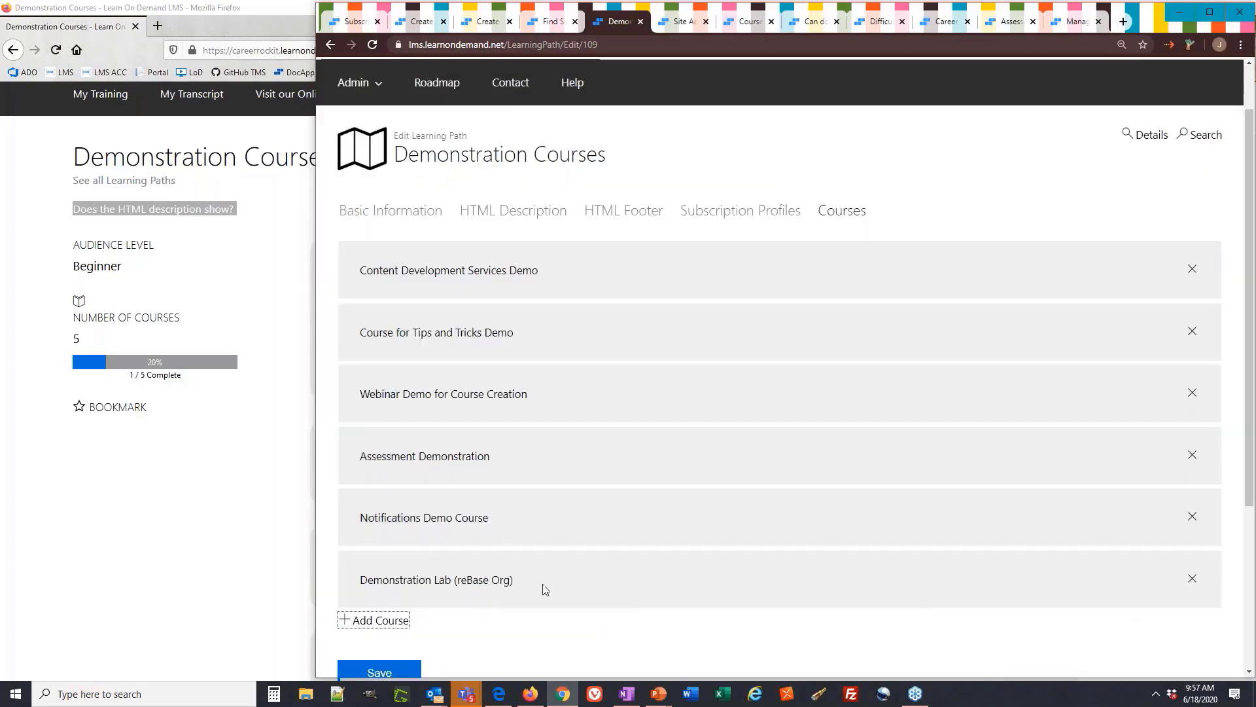
left_click_drag(620, 563, 607, 271)
Compare the updated course order with the student's course list
left_click(177, 534)
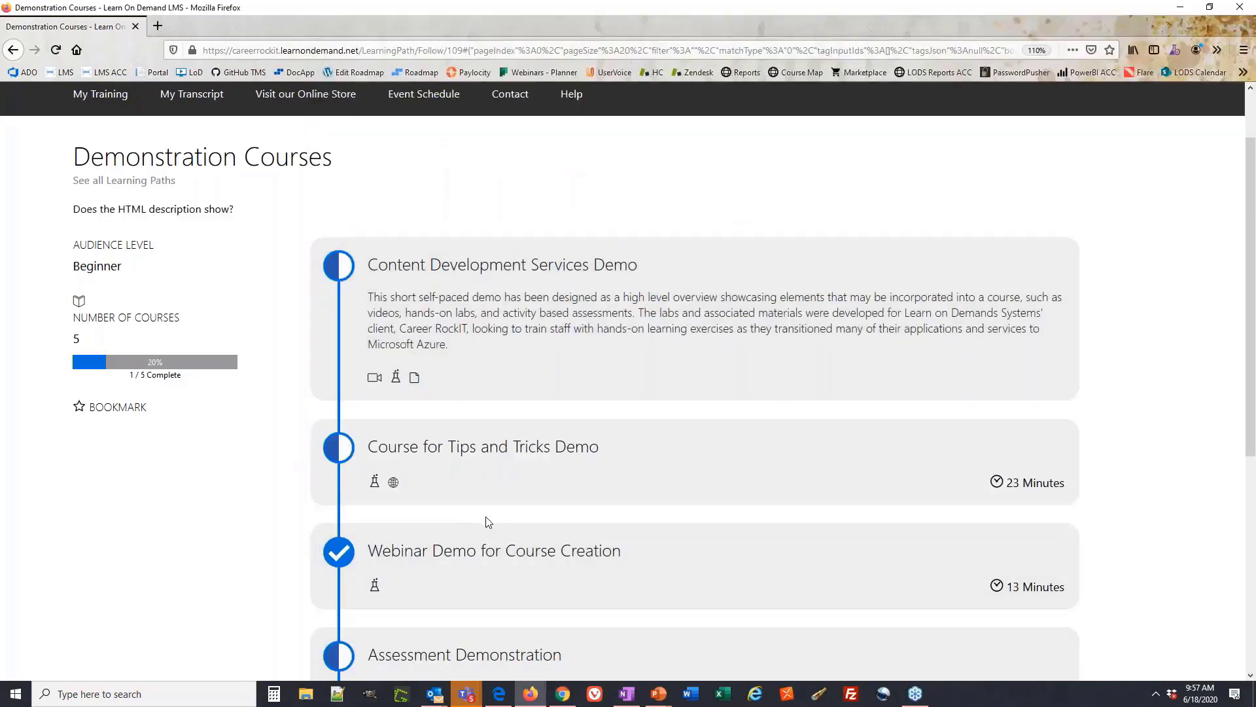
key("alt+Tab")
left_click(921, 163)
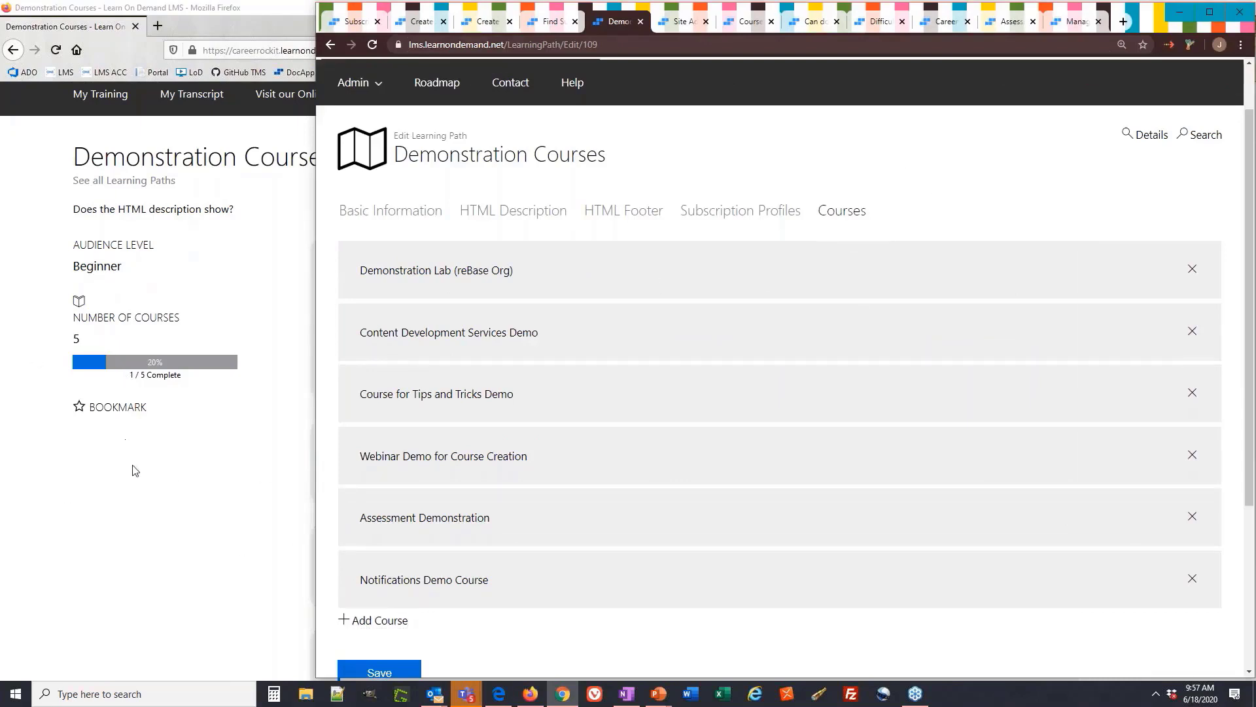
left_click(255, 280)
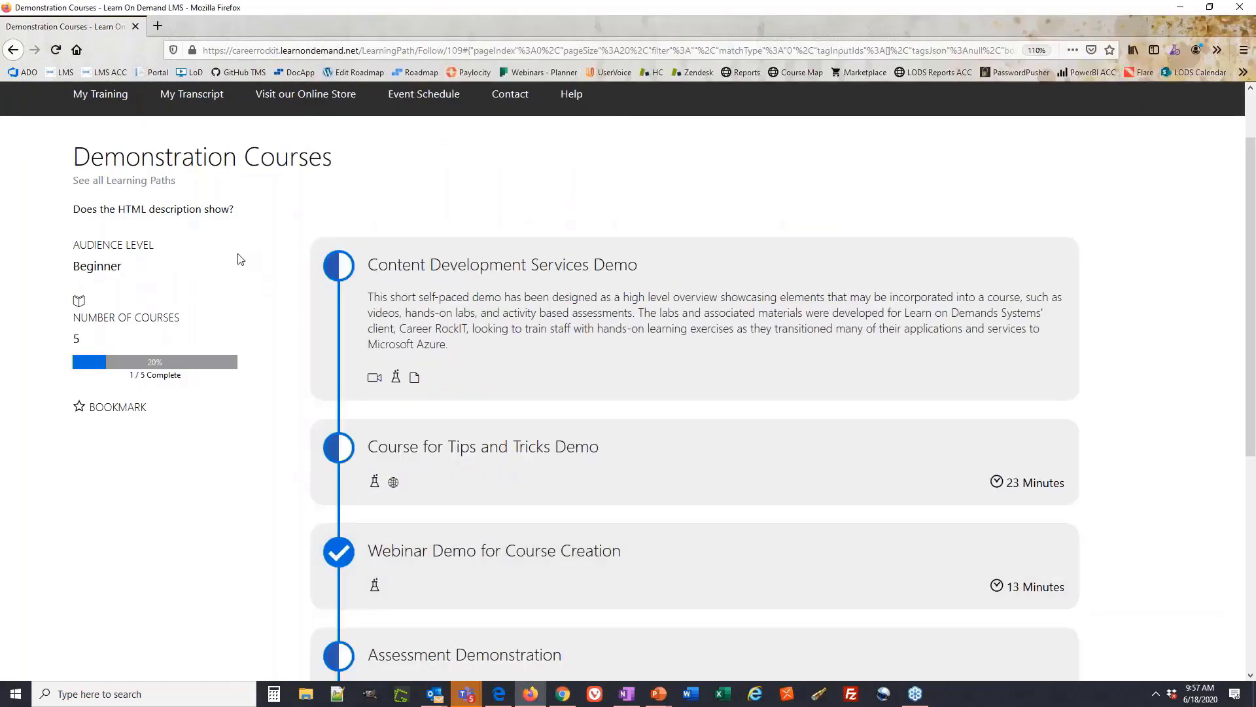
key("alt+Tab")
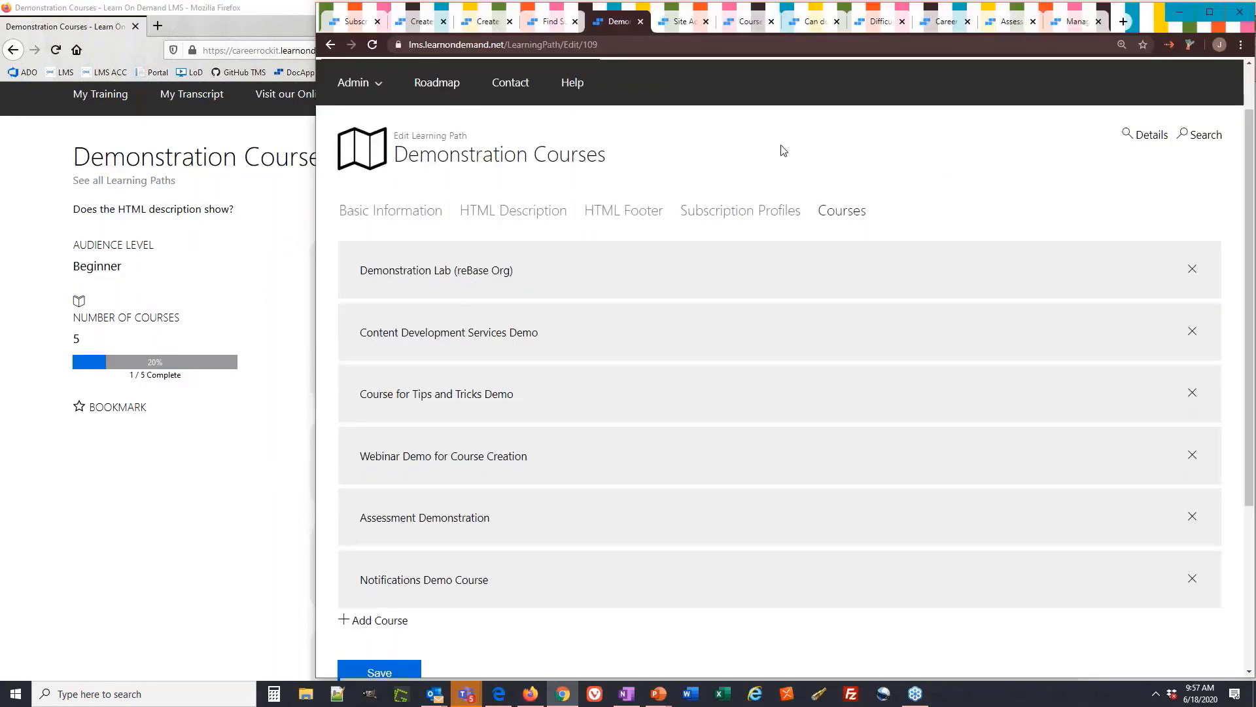
left_click(682, 27)
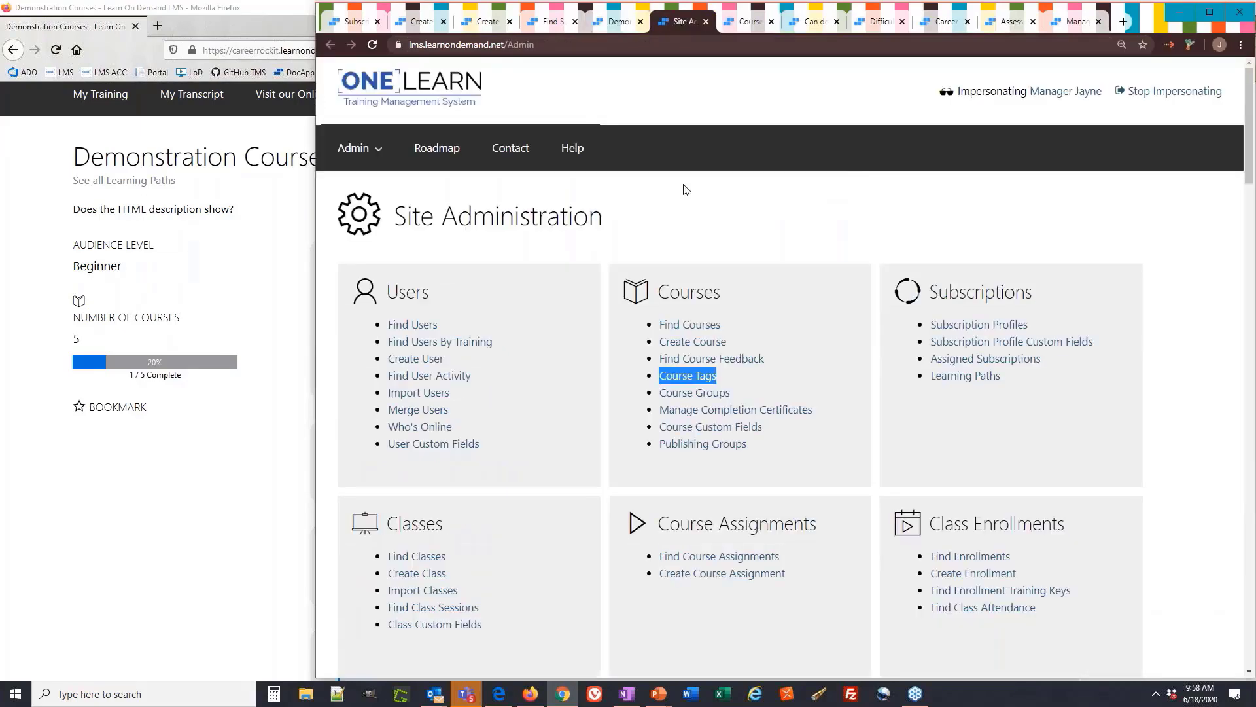
On the student site, go from all Learning Paths to the Courses browse page
left_click(273, 263)
scroll(137, 261, "up", 2)
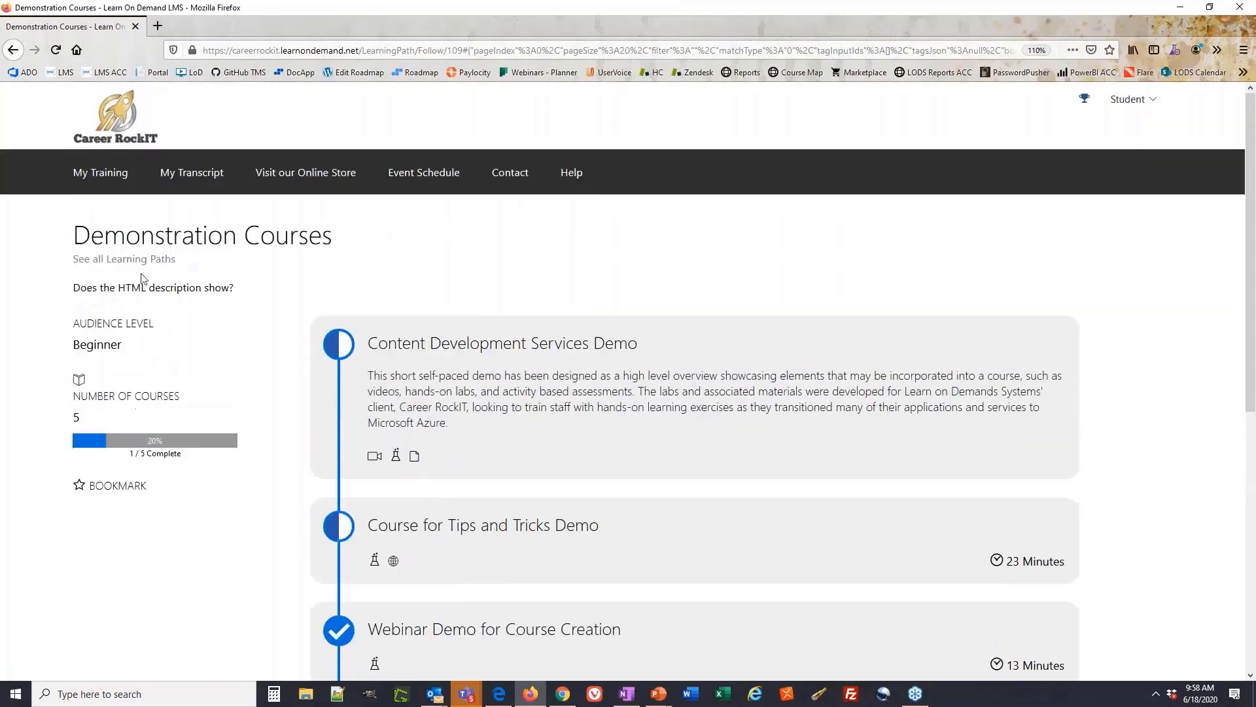
left_click(135, 260)
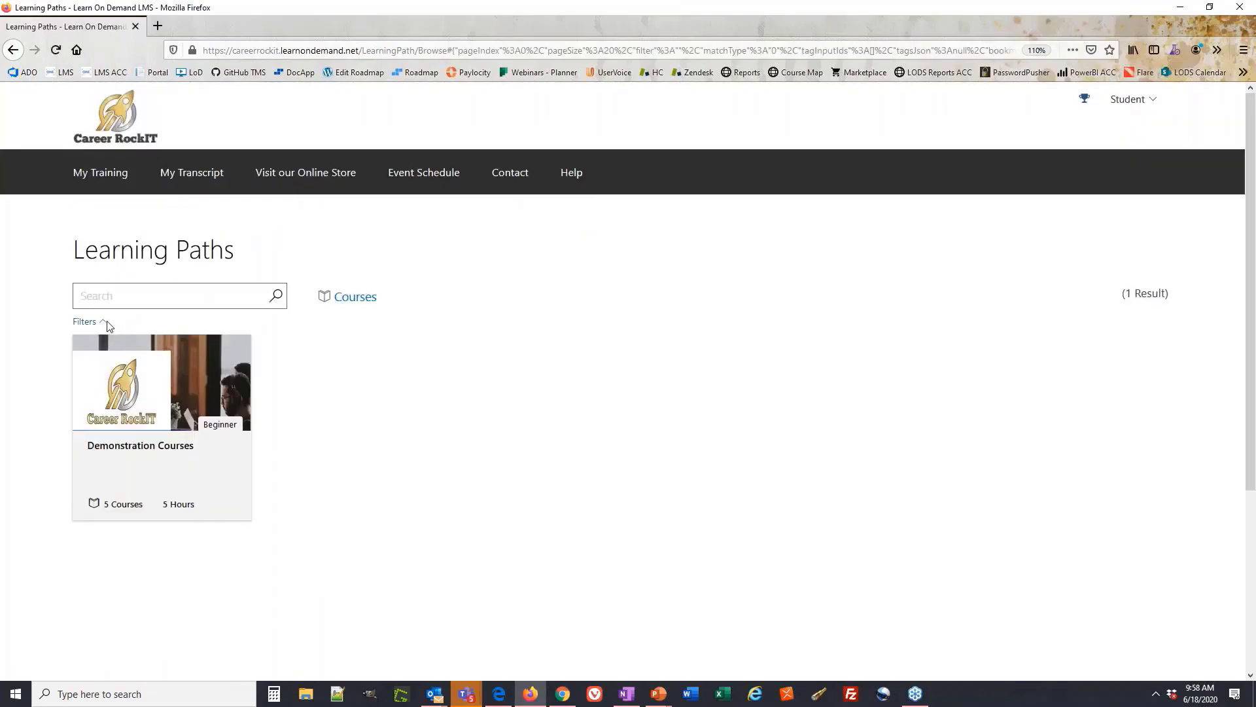
left_click(356, 297)
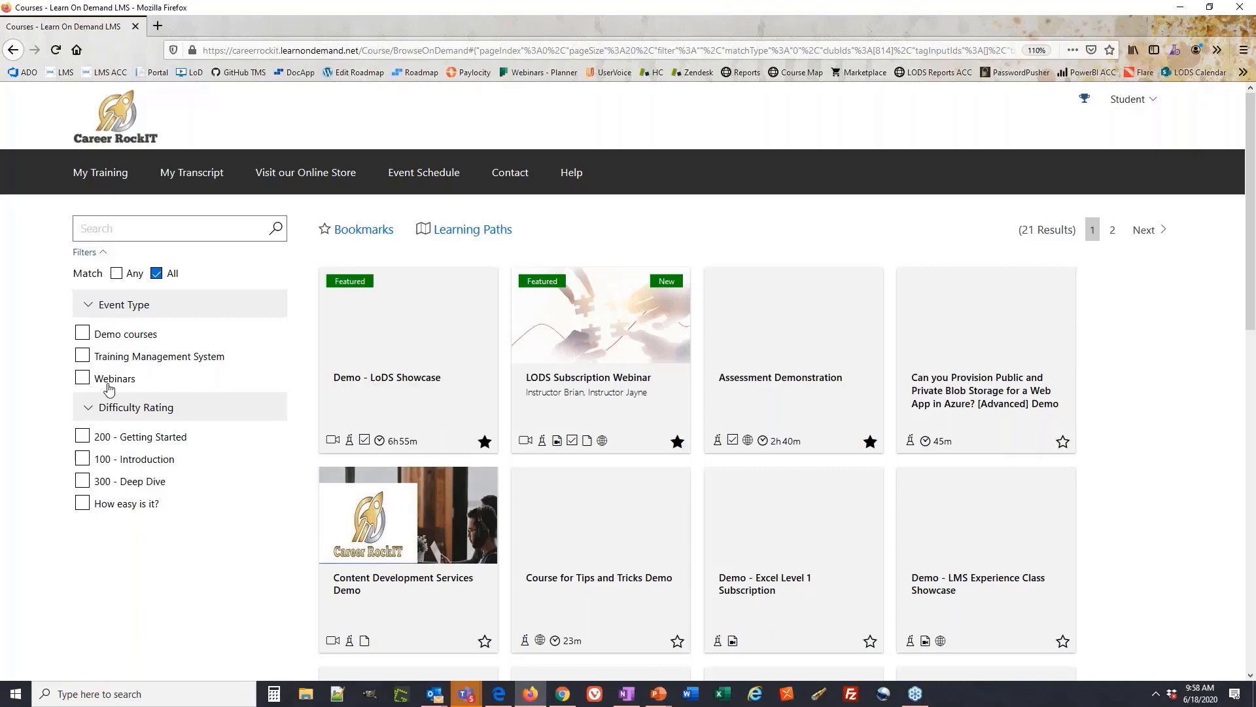
mouse_move(337, 365)
Open Course Tags from the Site Administration Courses section
key("alt+Tab")
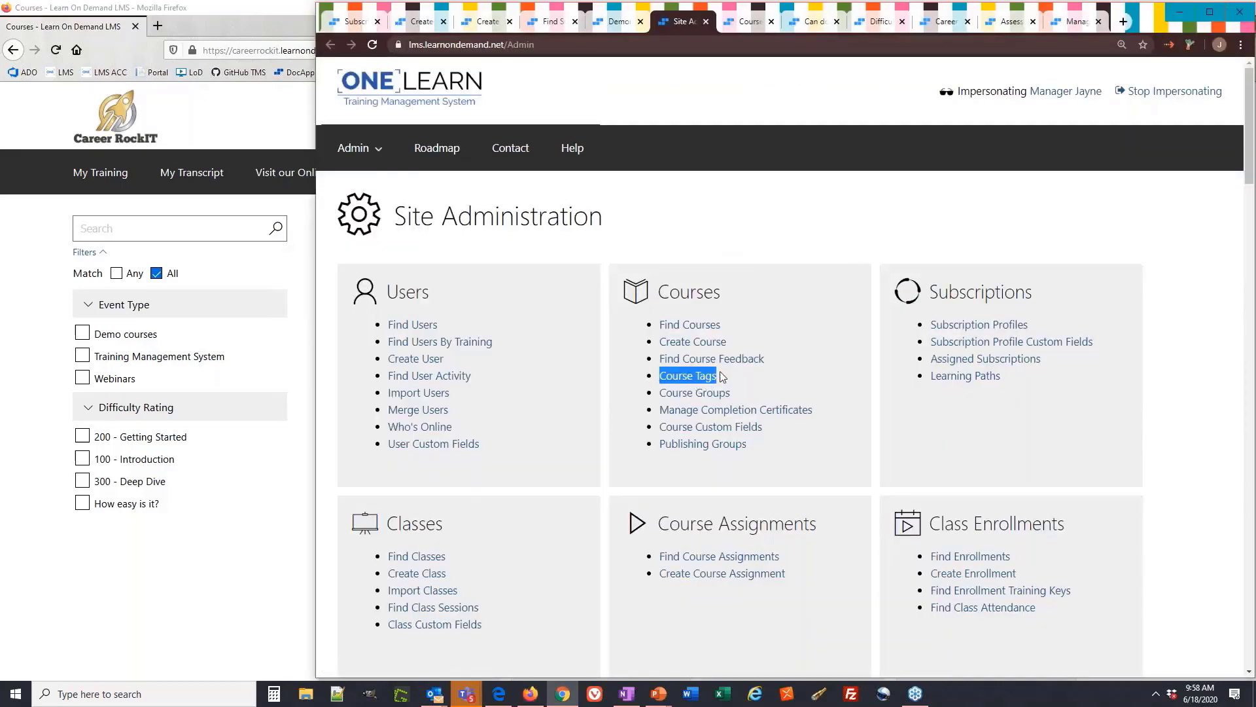
left_click(687, 376)
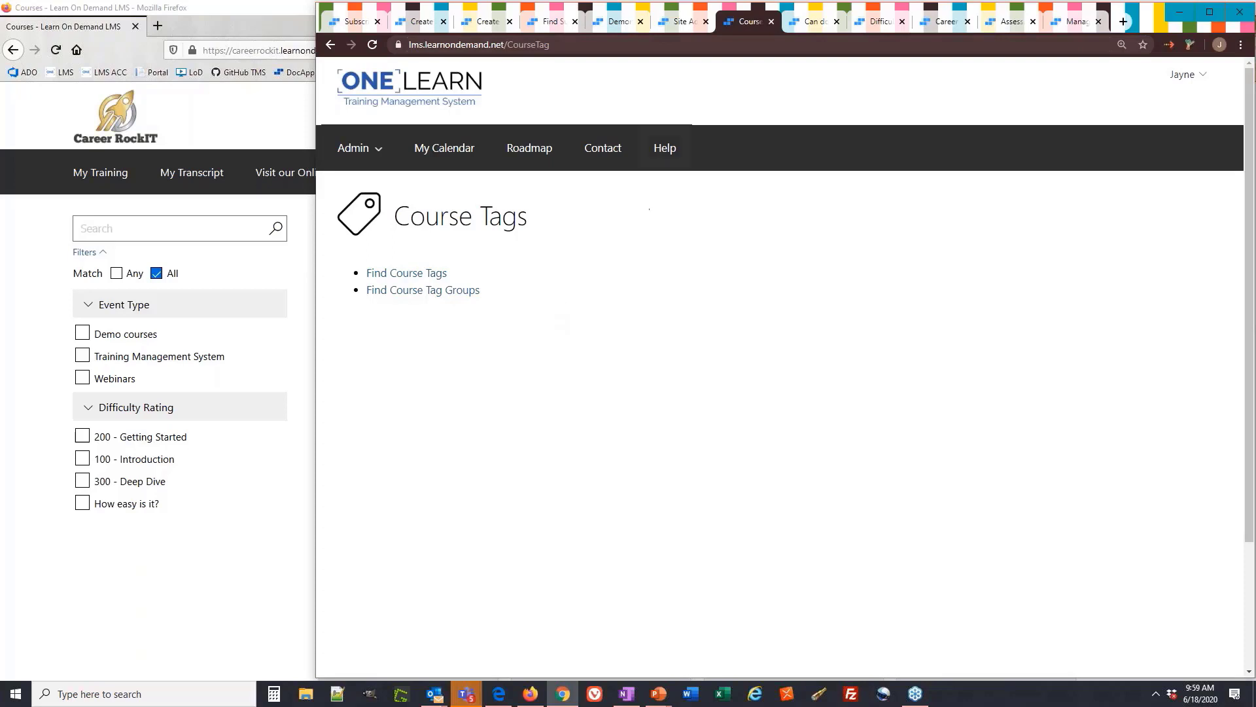
Filter the student catalog by the How easy is it? tag
left_click(804, 29)
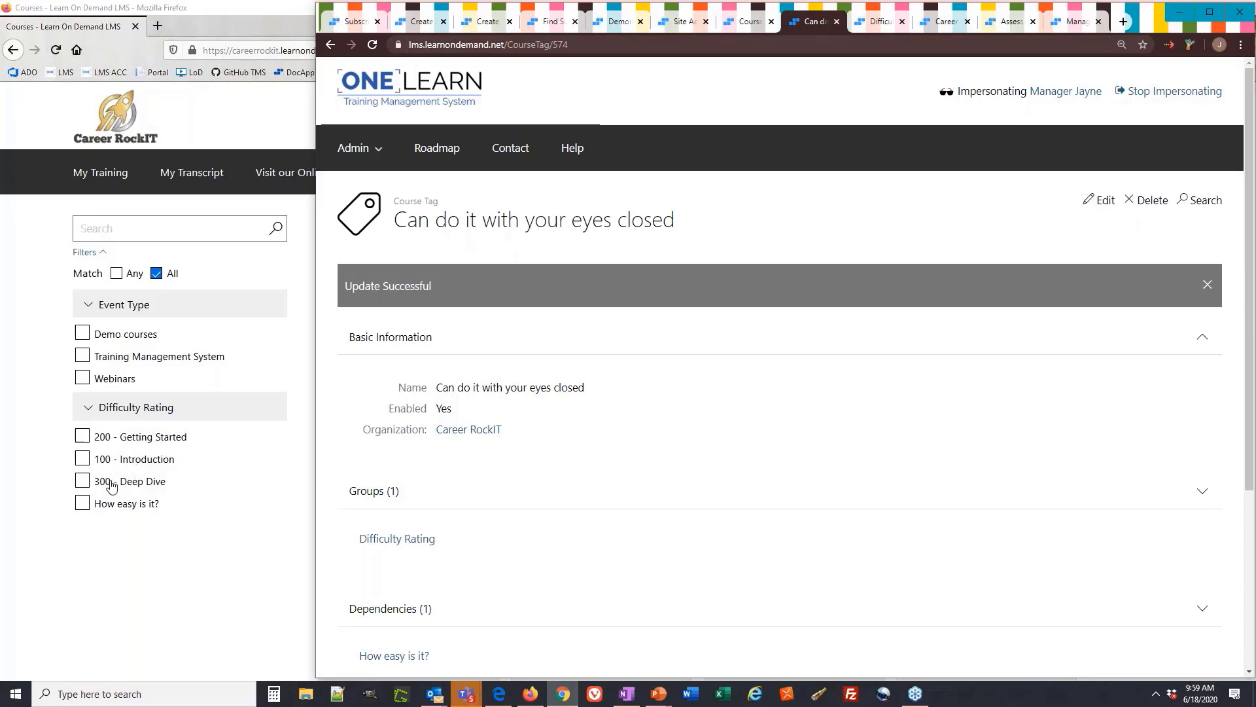
left_click(84, 504)
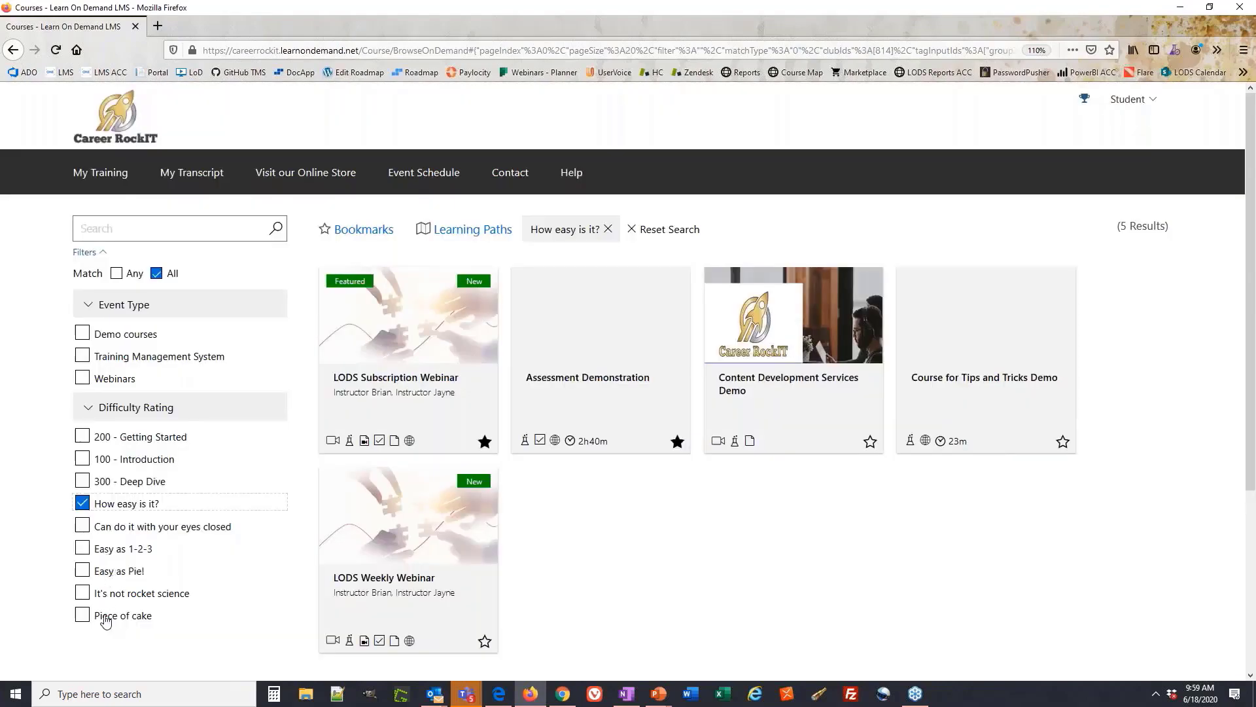
left_click(562, 694)
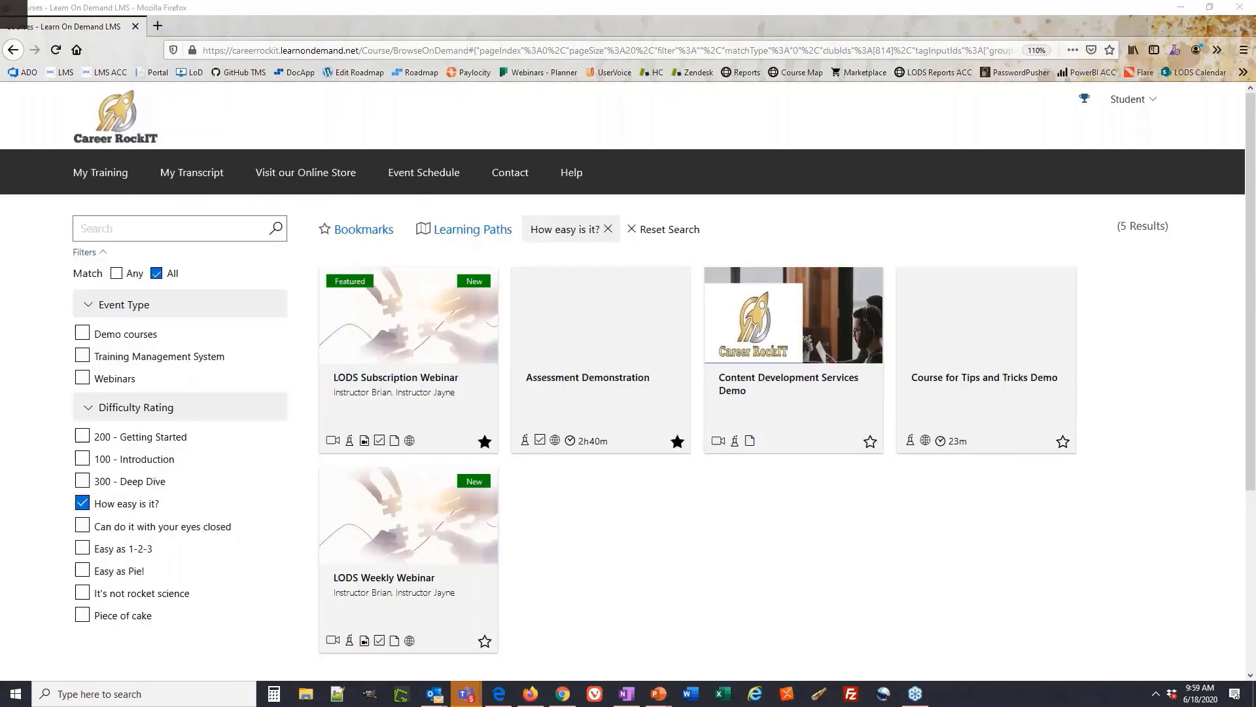
Open the Can do it with your eyes closed tag's edit form
left_click_drag(597, 388, 454, 390)
left_click(633, 398)
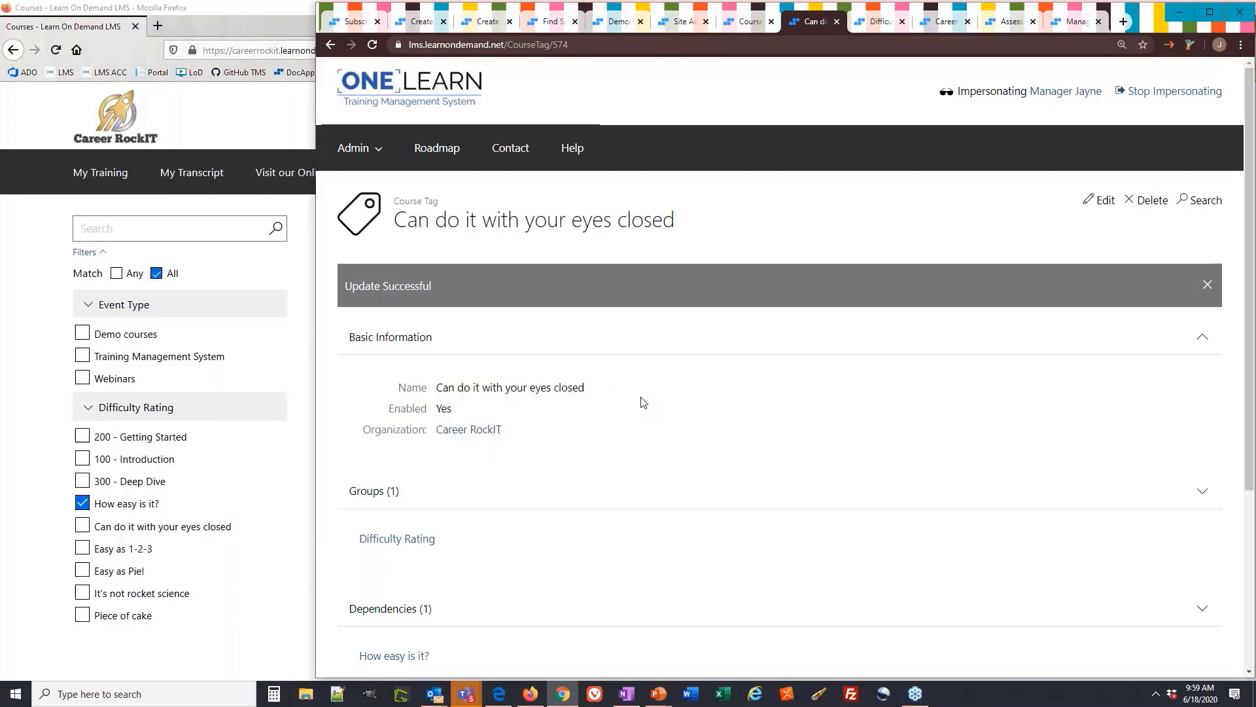
left_click(1101, 200)
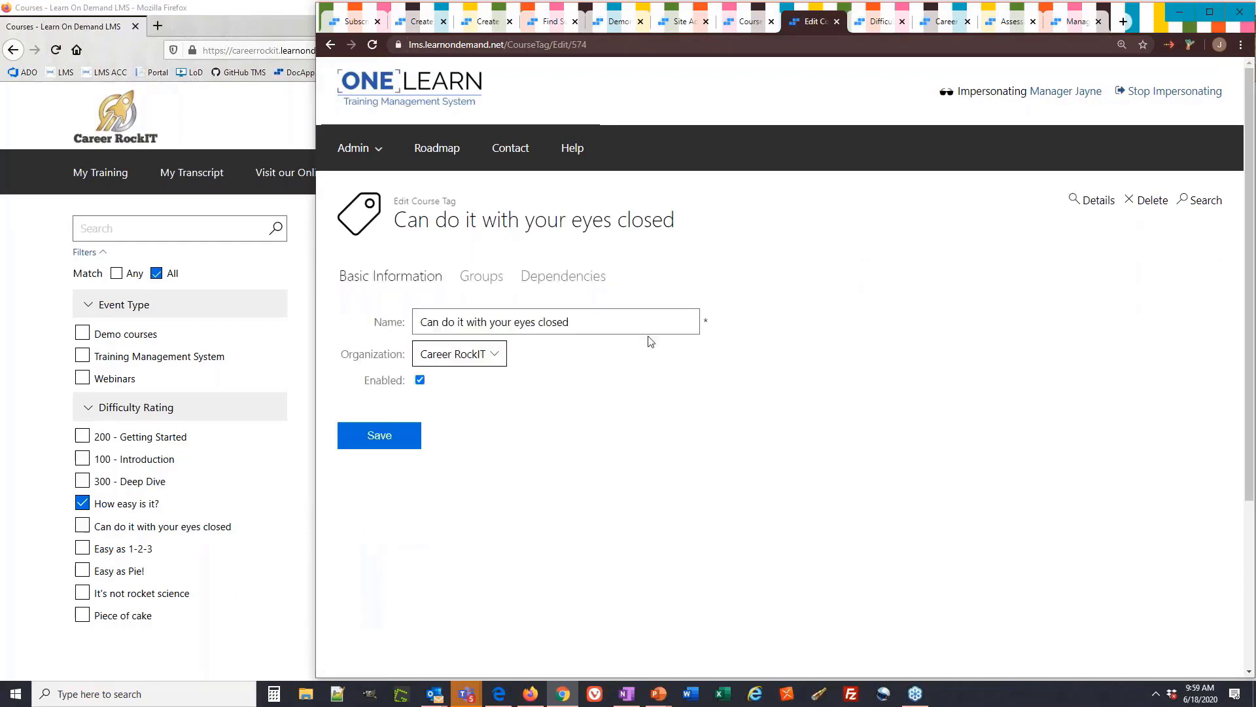
Check the tag's Difficulty Rating group and How easy is it? dependency, then go to the Difficulty Rating group
left_click_drag(607, 325, 396, 318)
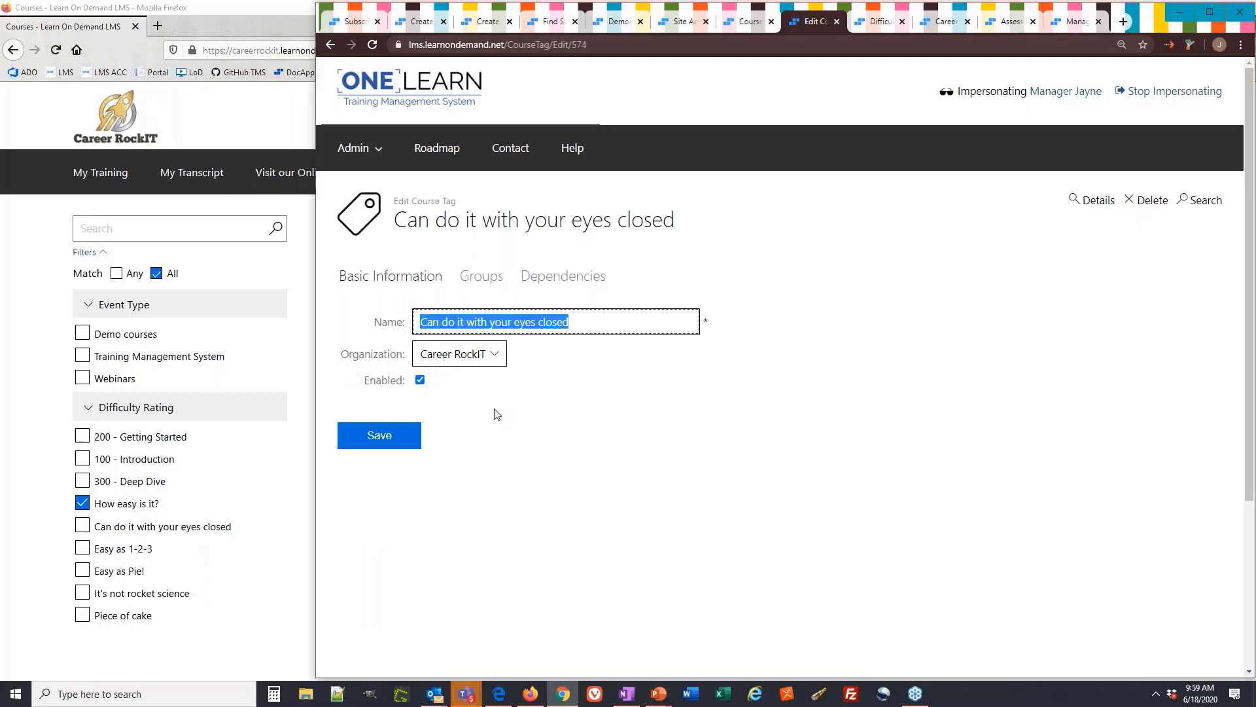
left_click(501, 286)
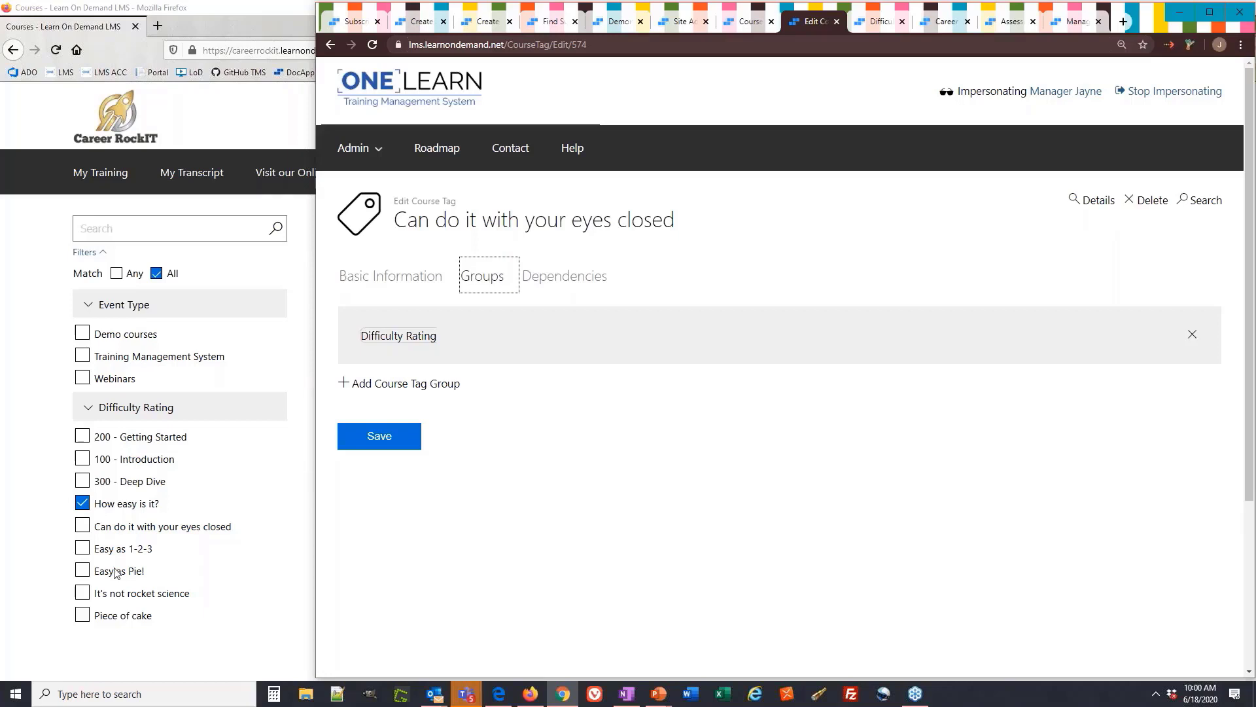
left_click(560, 283)
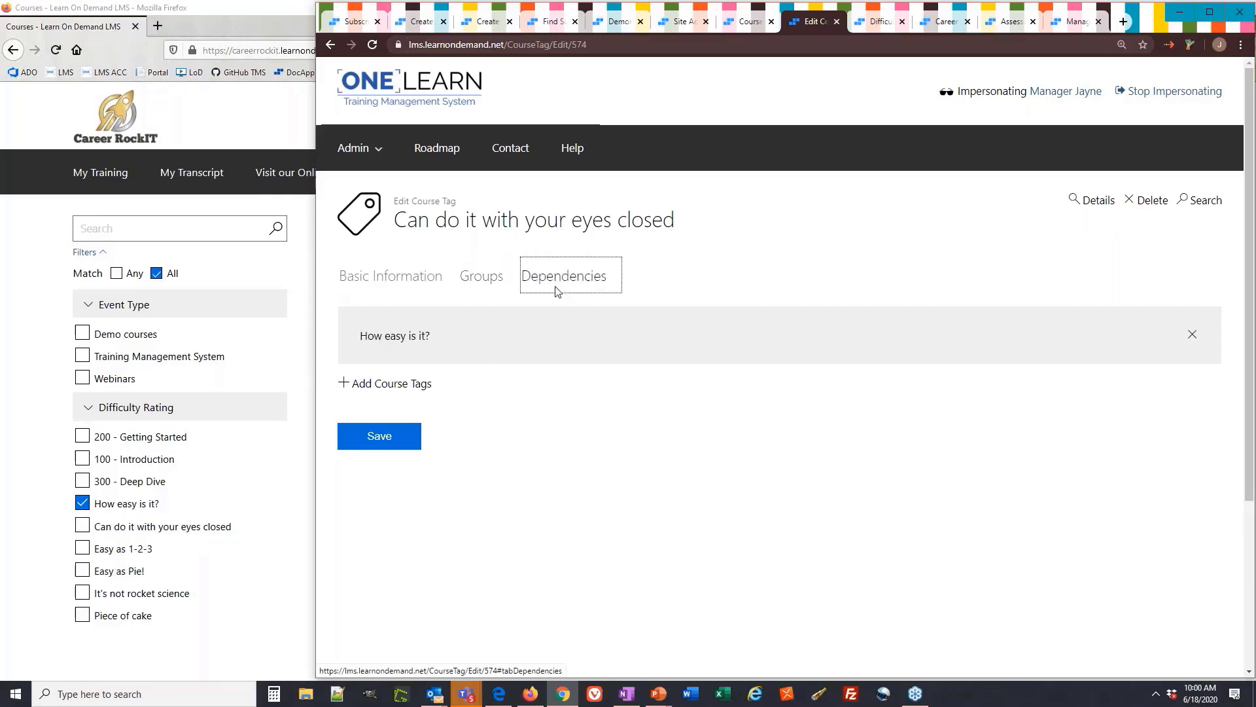
left_click_drag(442, 341, 356, 340)
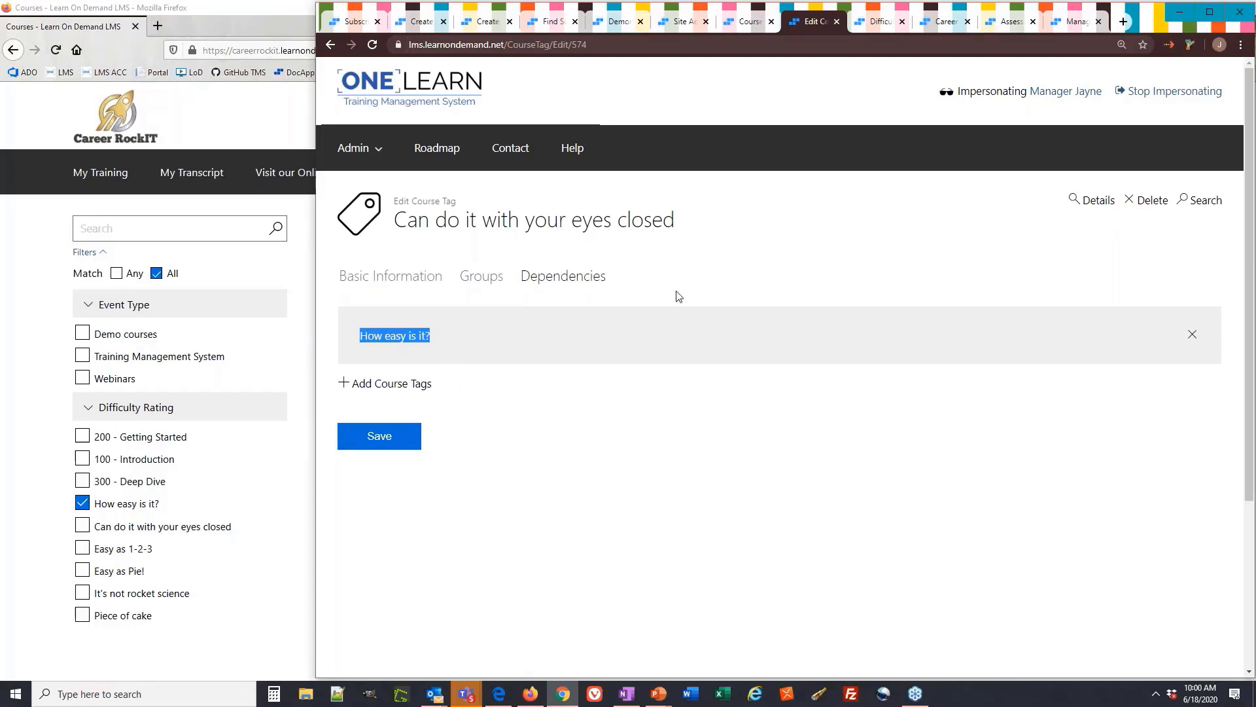
left_click(714, 270)
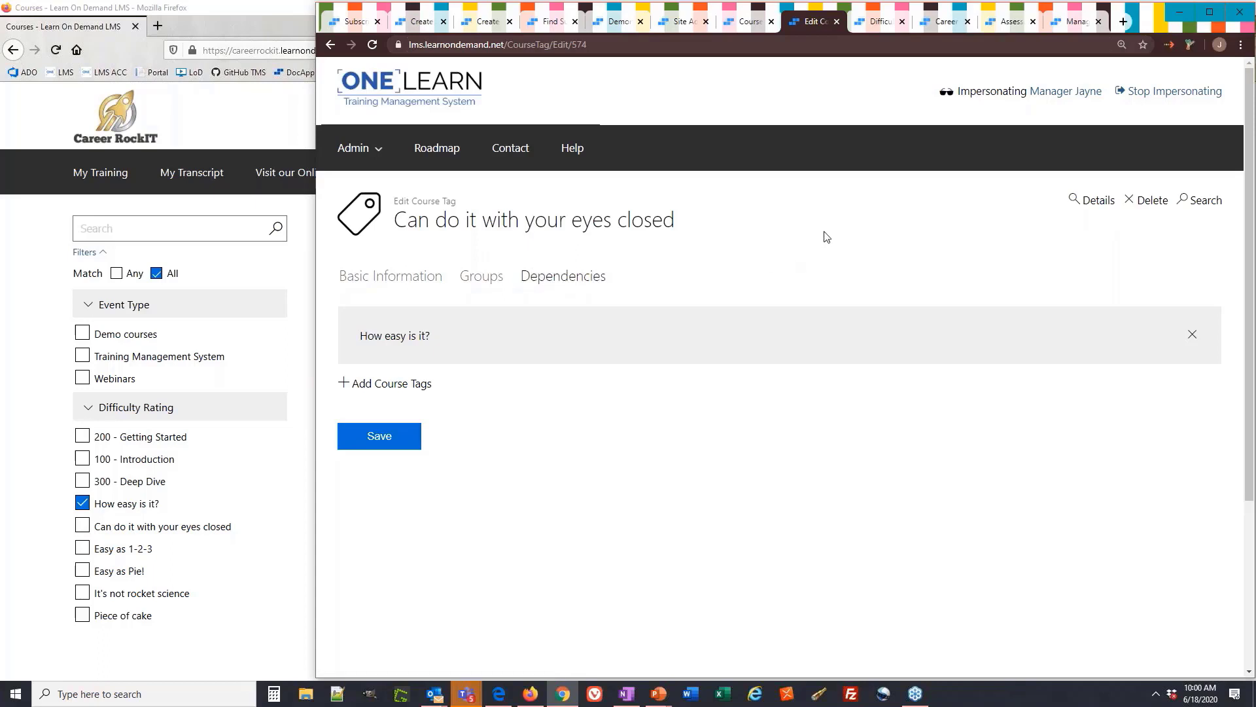
left_click(864, 24)
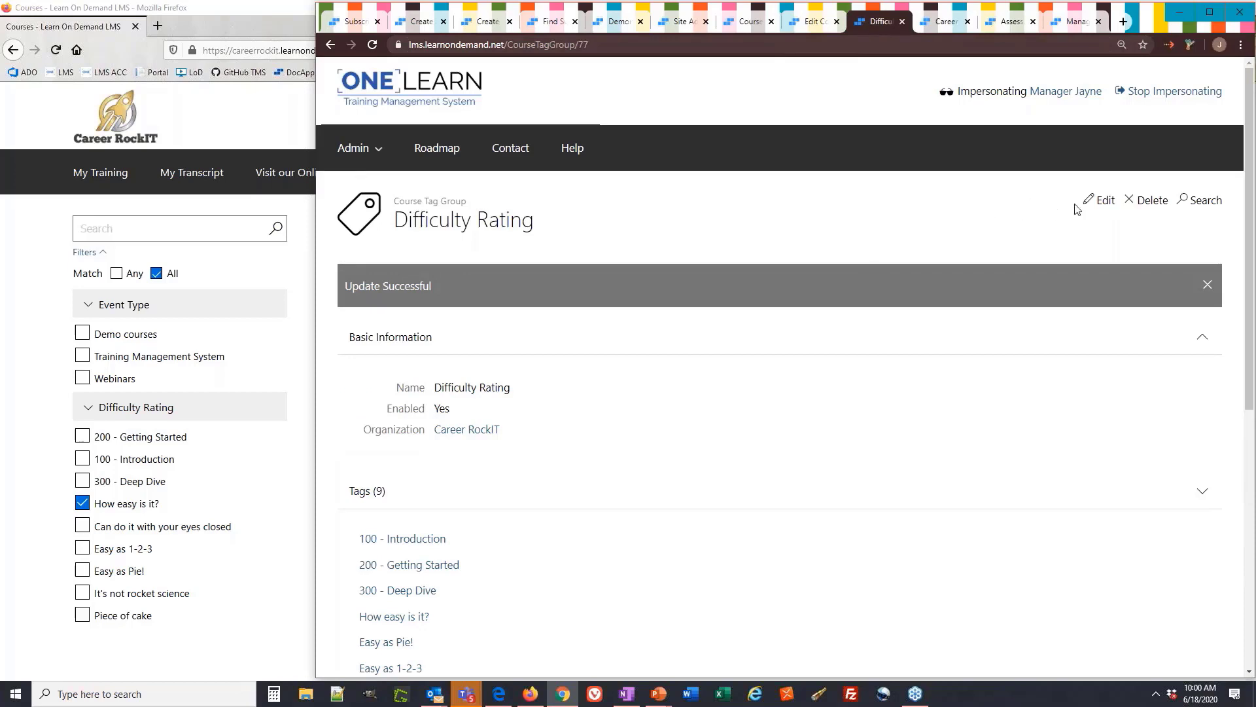
Edit the Difficulty Rating tag group and save its sort order as 1
left_click(1100, 200)
left_click_drag(566, 327, 439, 322)
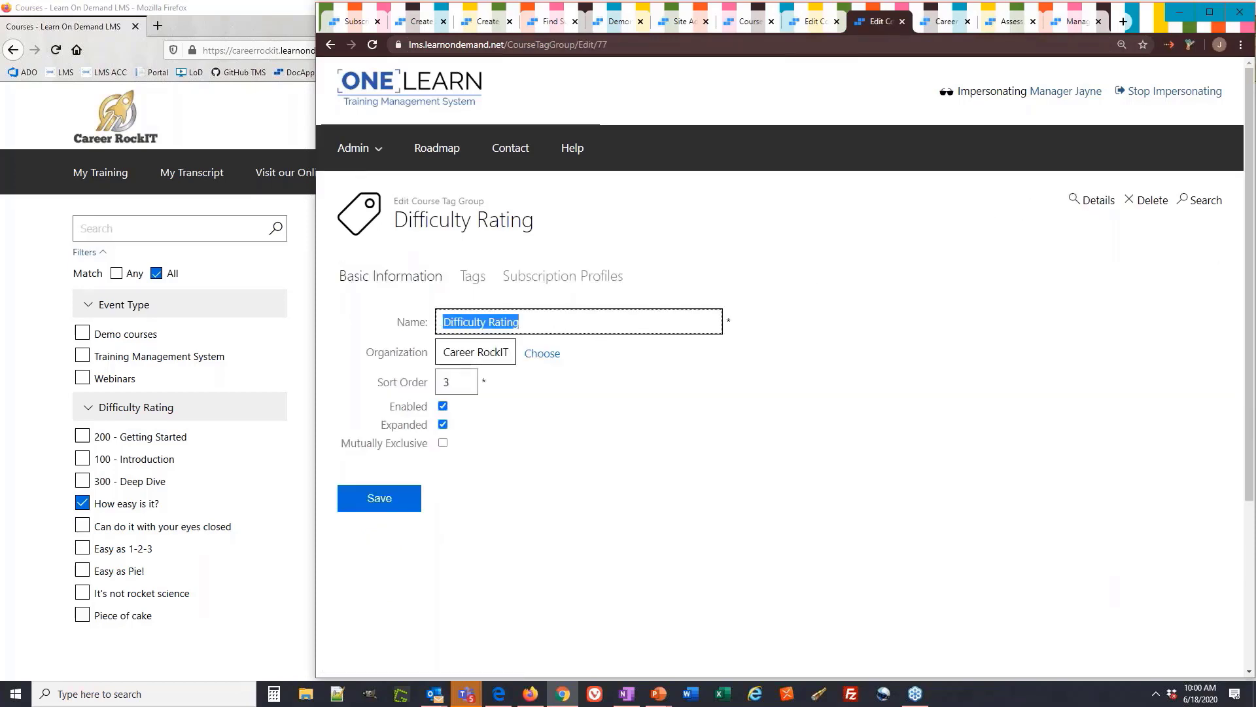
left_click(522, 408)
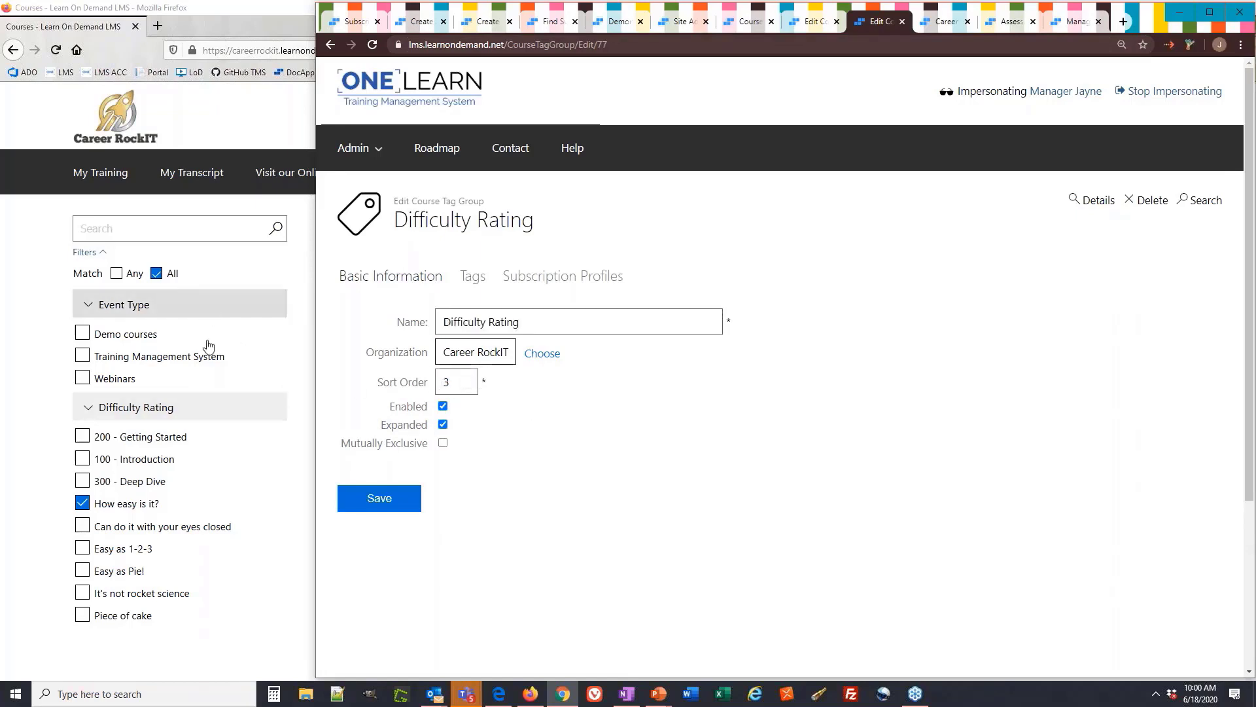
left_click(450, 382)
double_click(450, 382)
type("1")
left_click(409, 498)
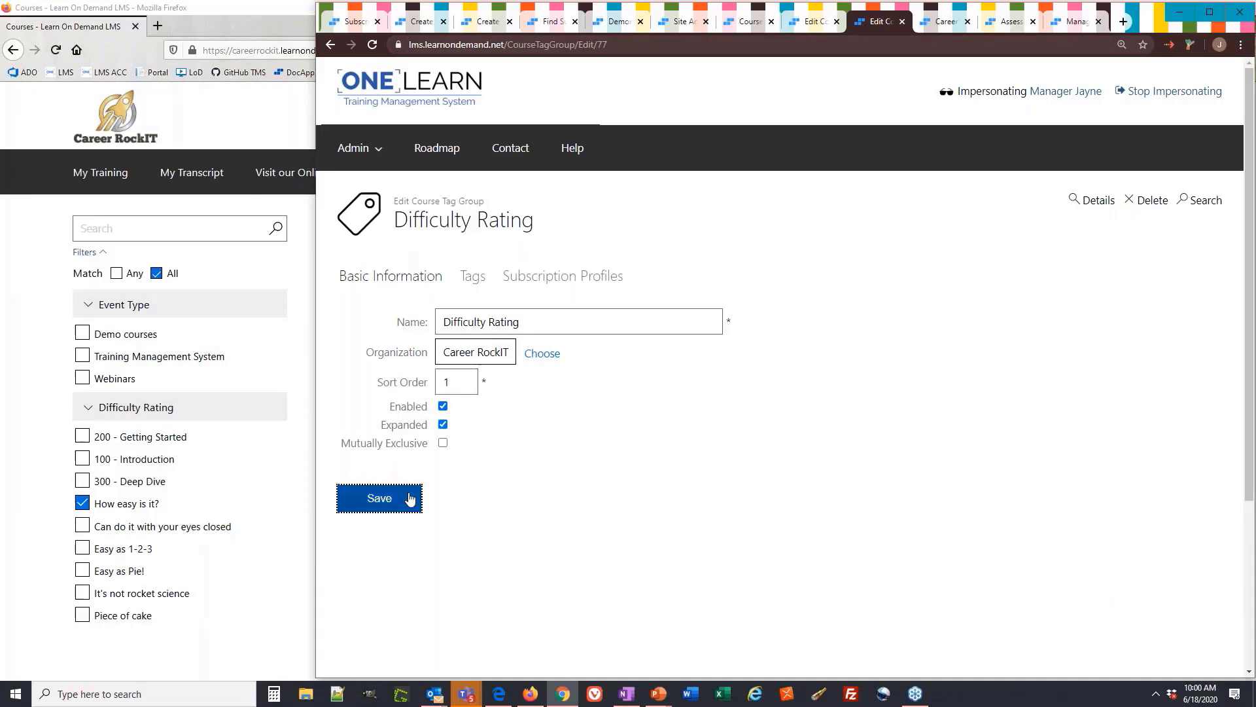
Reload the student catalog, then re-edit the group and set its sort order to 0
left_click(37, 262)
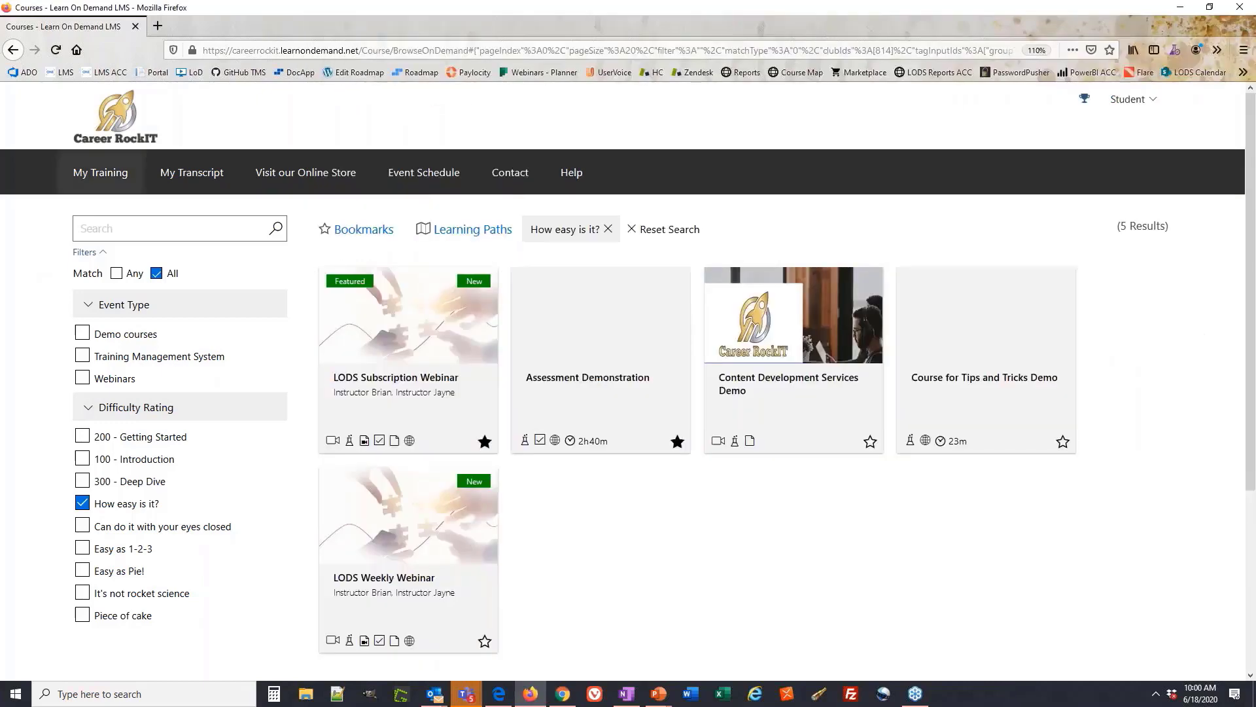
left_click(59, 56)
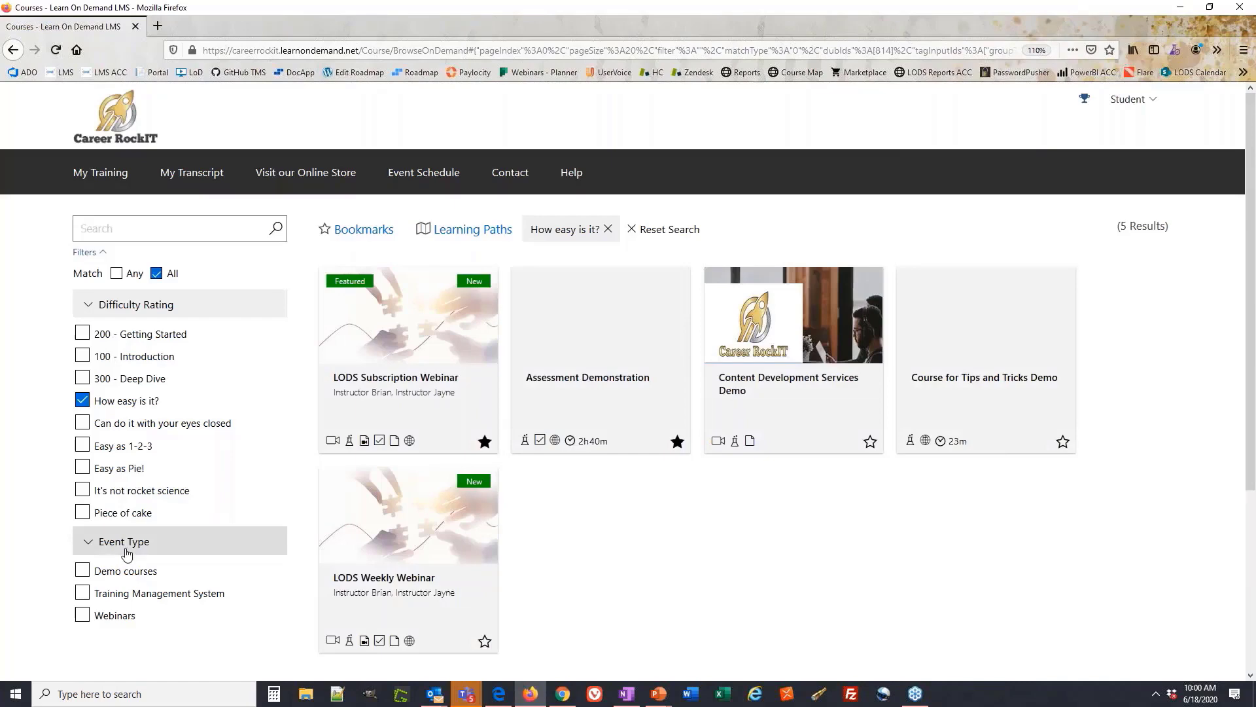
key("alt+Tab")
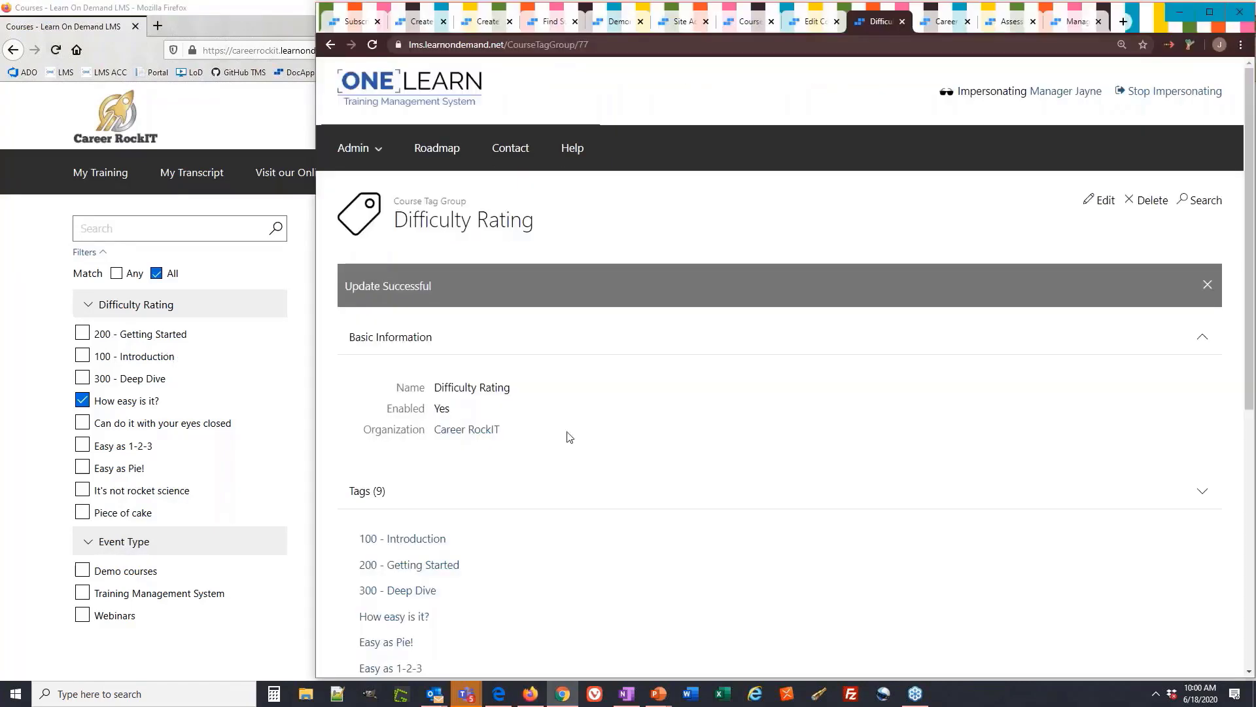
left_click(1106, 200)
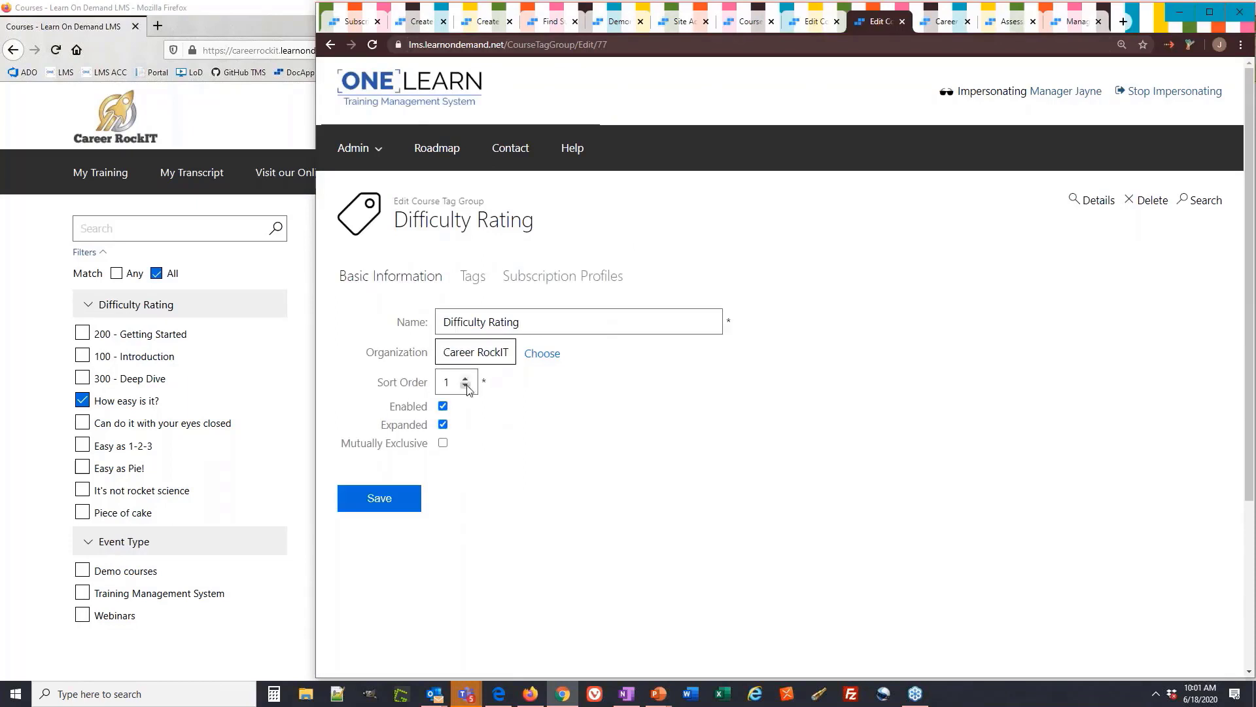
left_click(466, 386)
left_click(466, 386)
left_click(470, 378)
left_click(524, 445)
Collapse and re-expand the Difficulty Rating and Event Type filter lists in the catalog
left_click(90, 305)
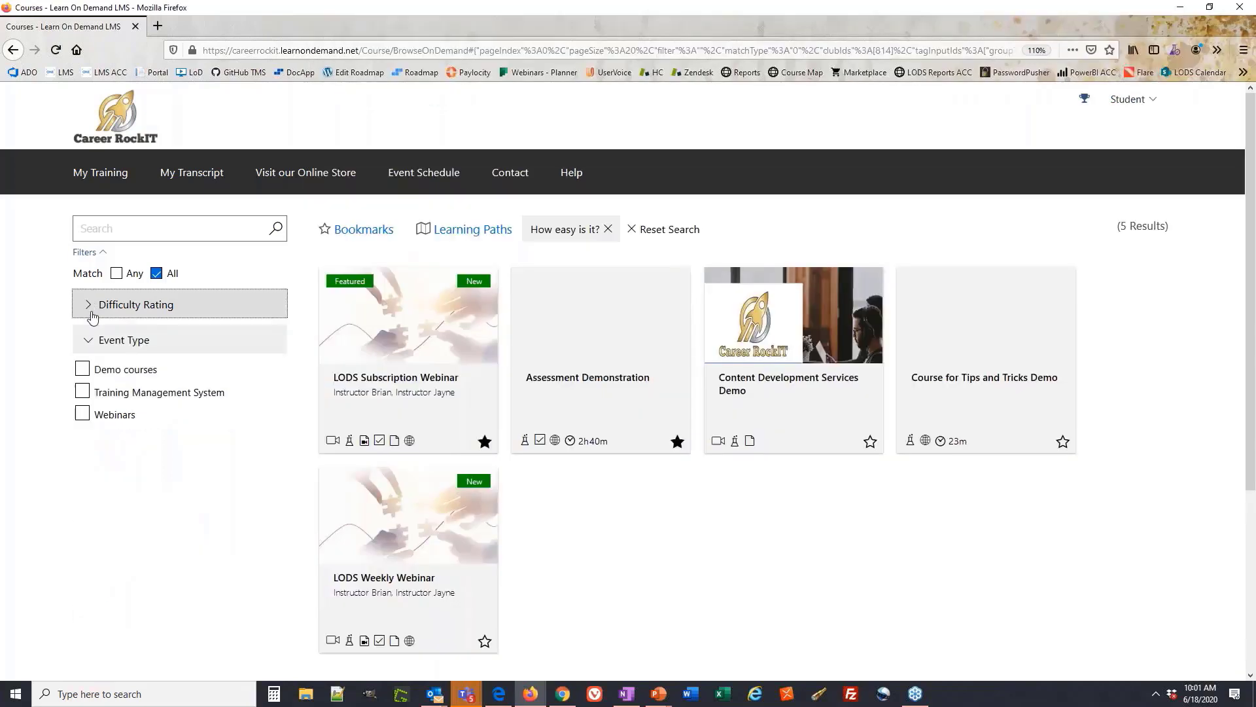
left_click(98, 342)
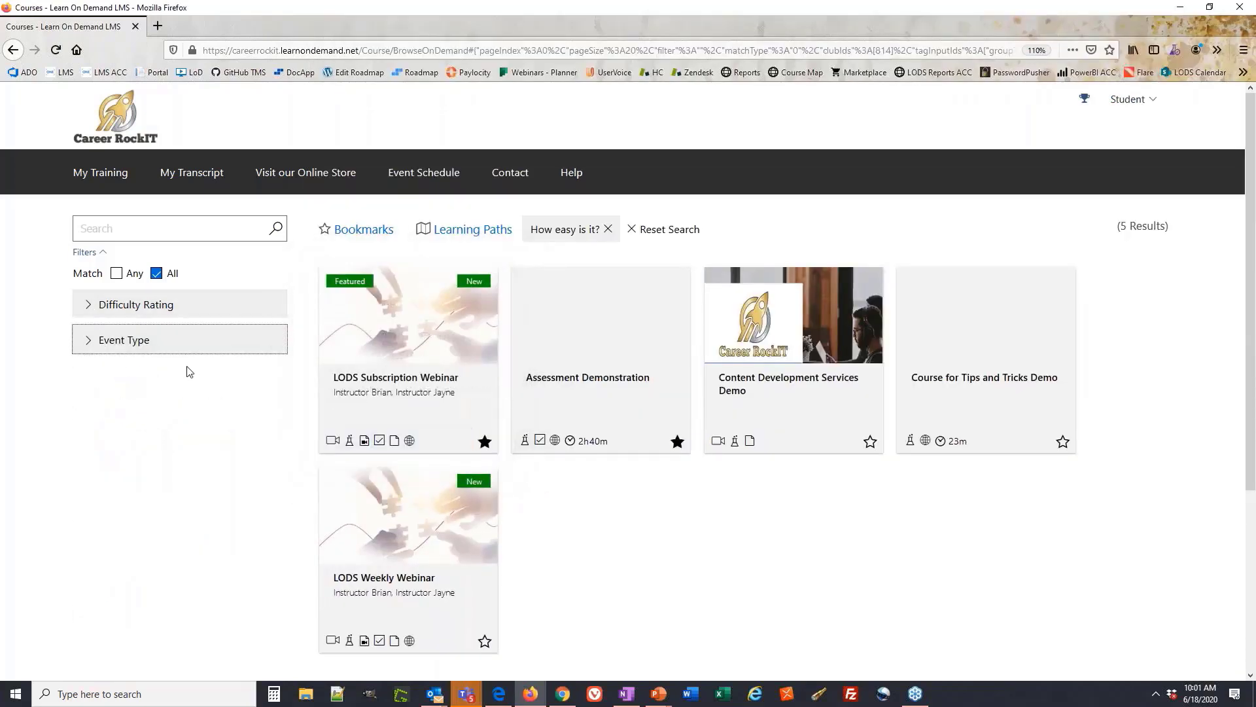
left_click(182, 312)
left_click(211, 541)
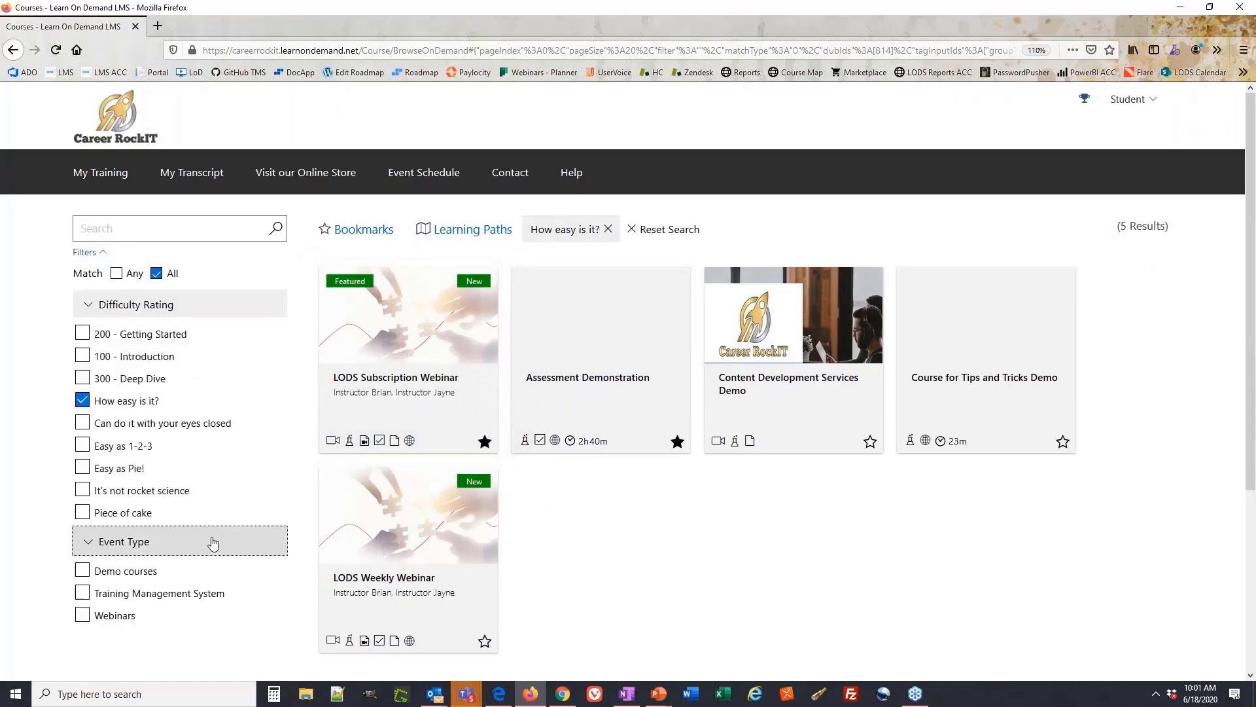
Filter the catalog by How easy is it? plus Can do it with your eyes closed
key("alt+Tab")
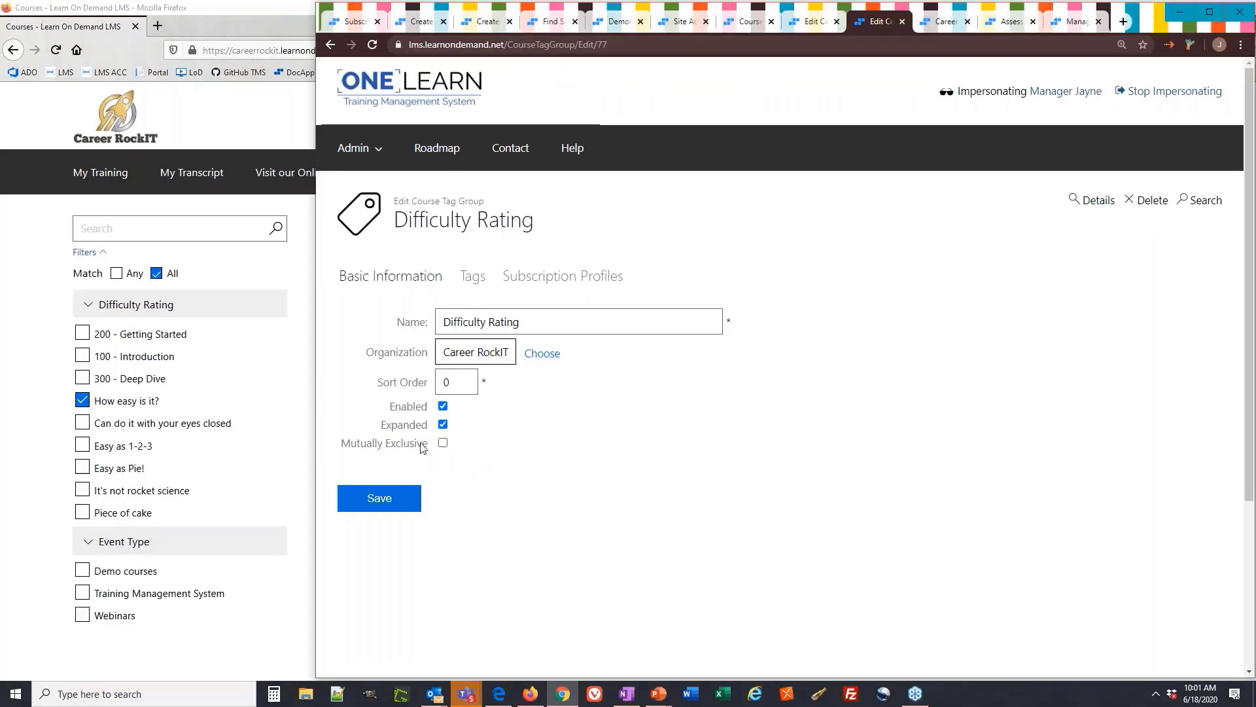
left_click_drag(433, 451, 343, 452)
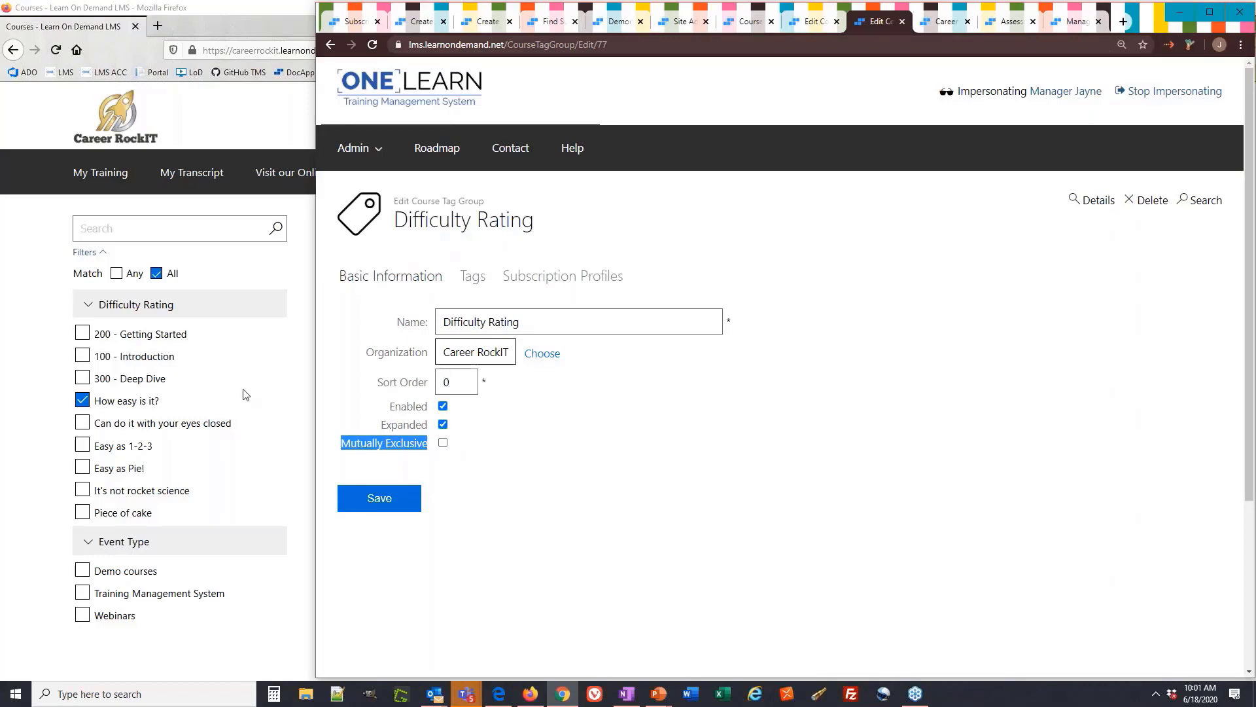
left_click(109, 380)
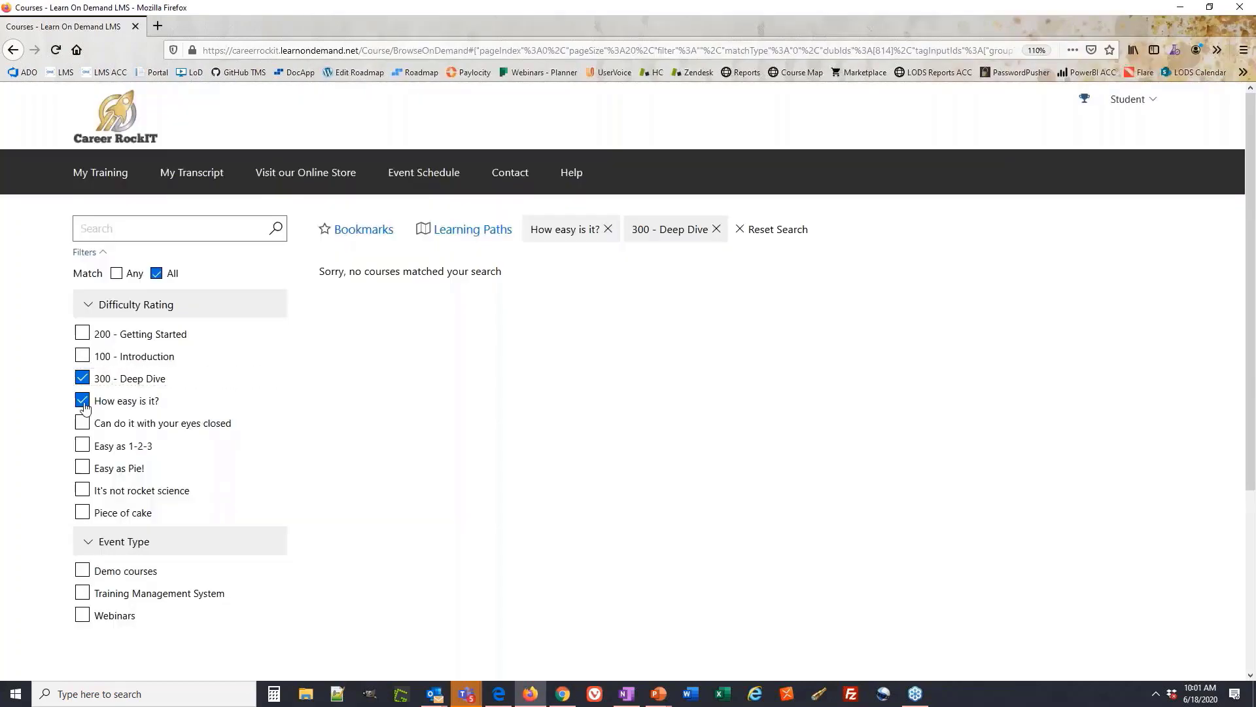
left_click(83, 404)
left_click(83, 398)
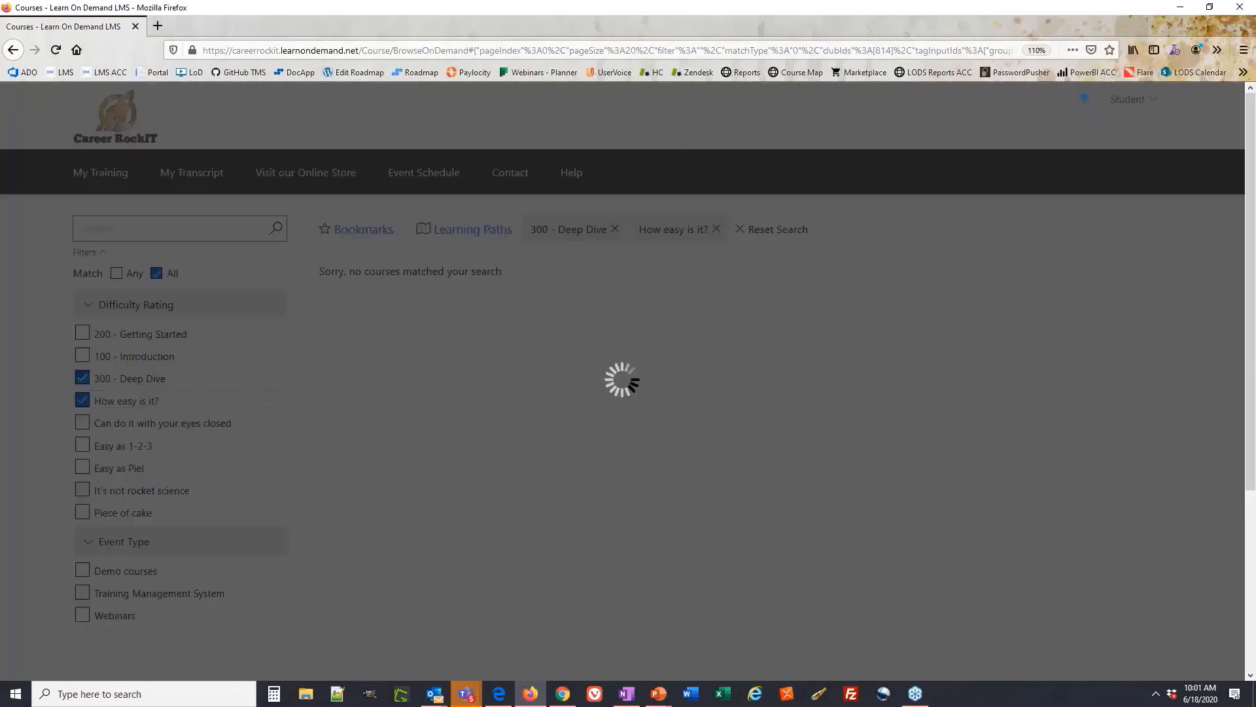
left_click(83, 378)
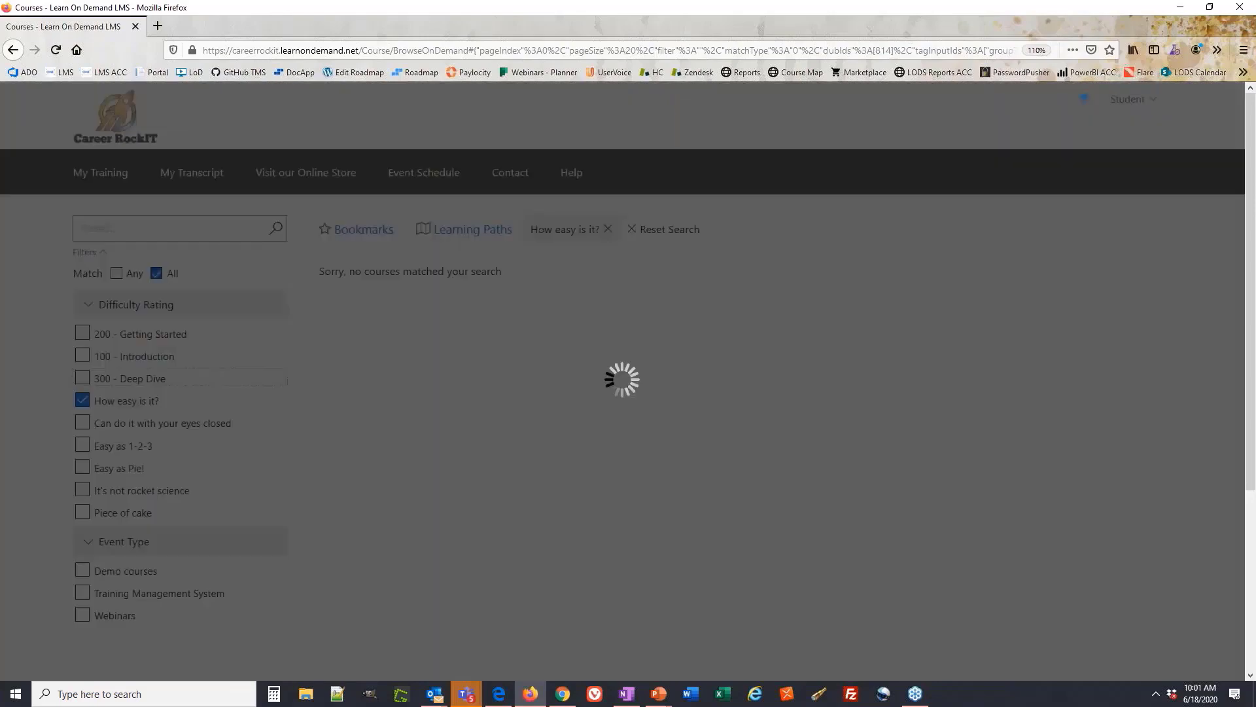
left_click(131, 424)
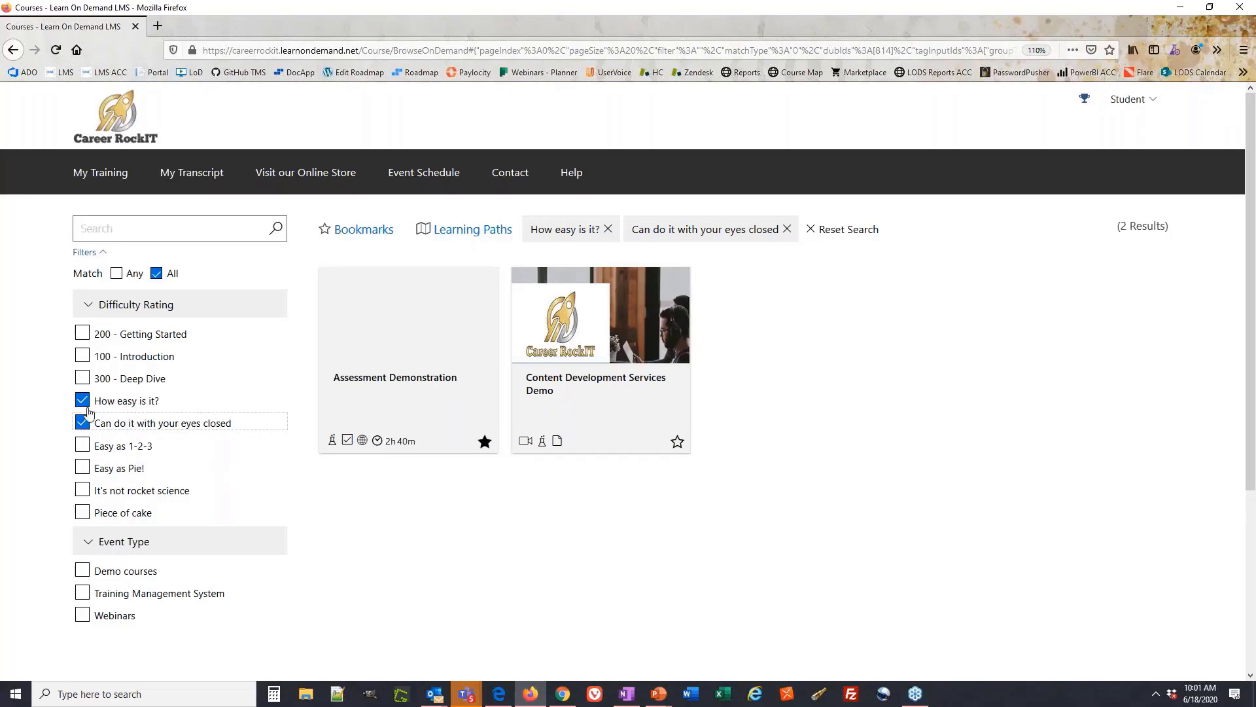
key("alt+Tab")
left_click(477, 448)
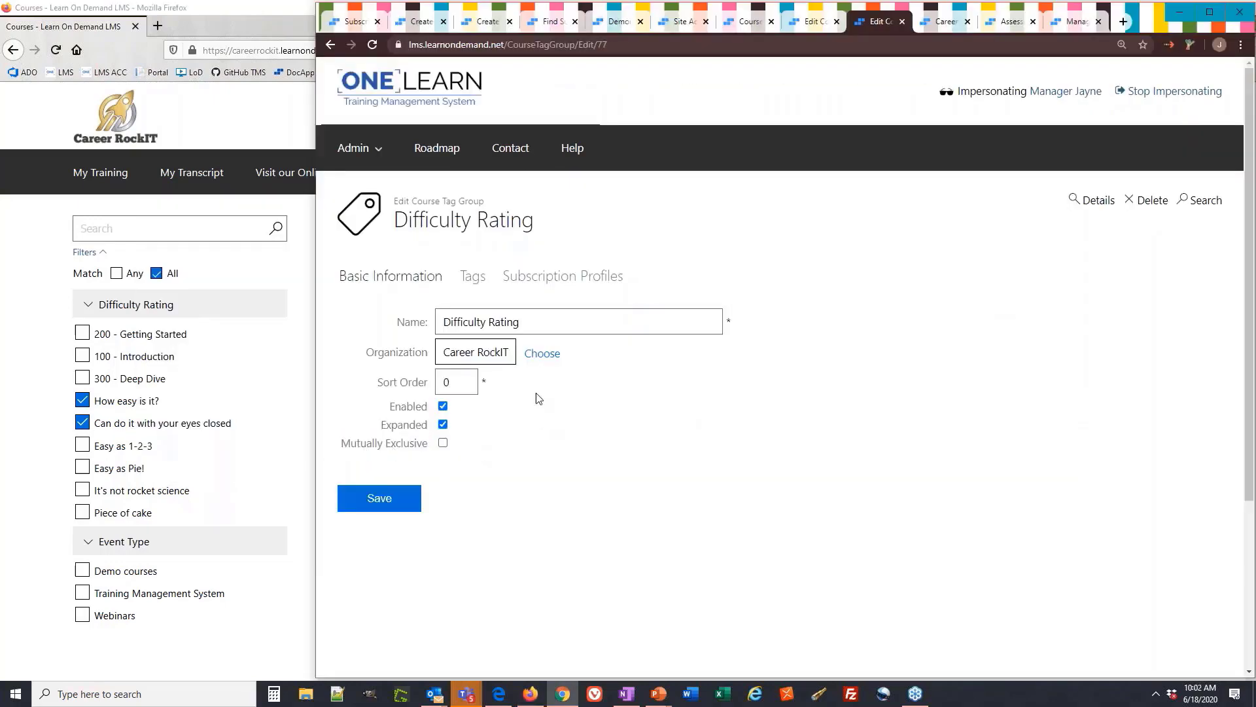
Drag 100 - Introduction above 200 - Getting Started, then confirm Subscription Webinar is attached
left_click(476, 282)
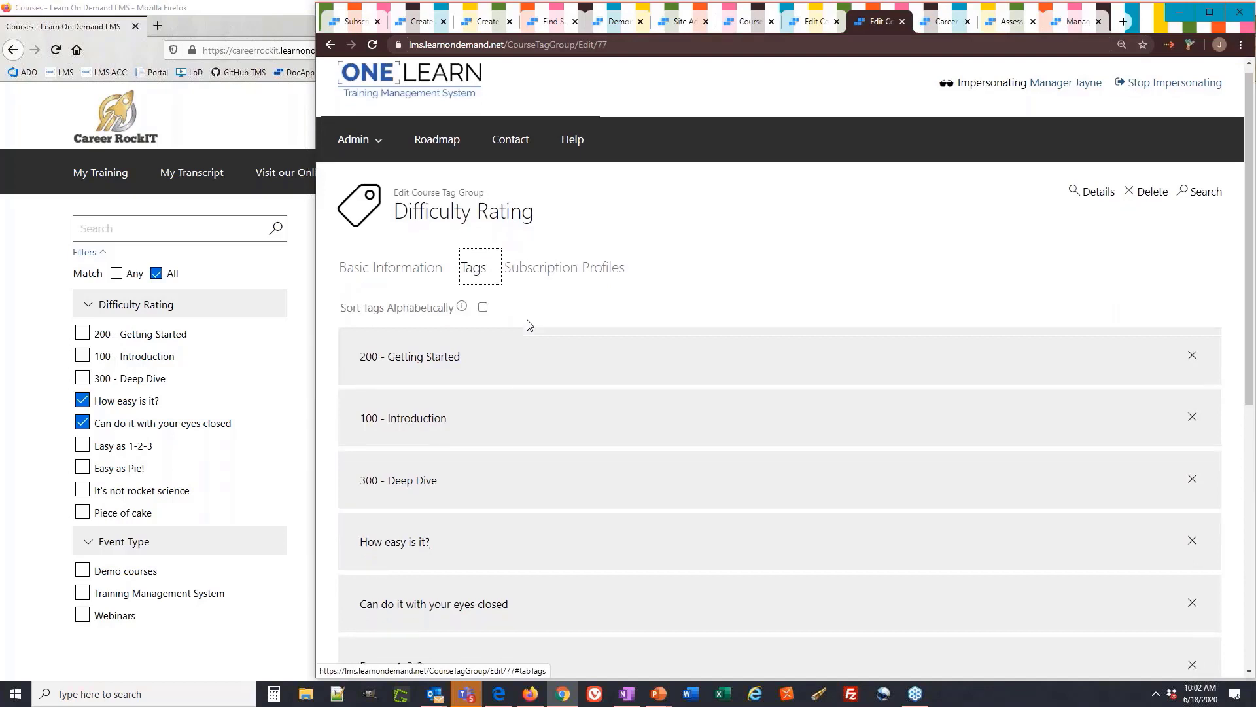
scroll(524, 325, "down", 1)
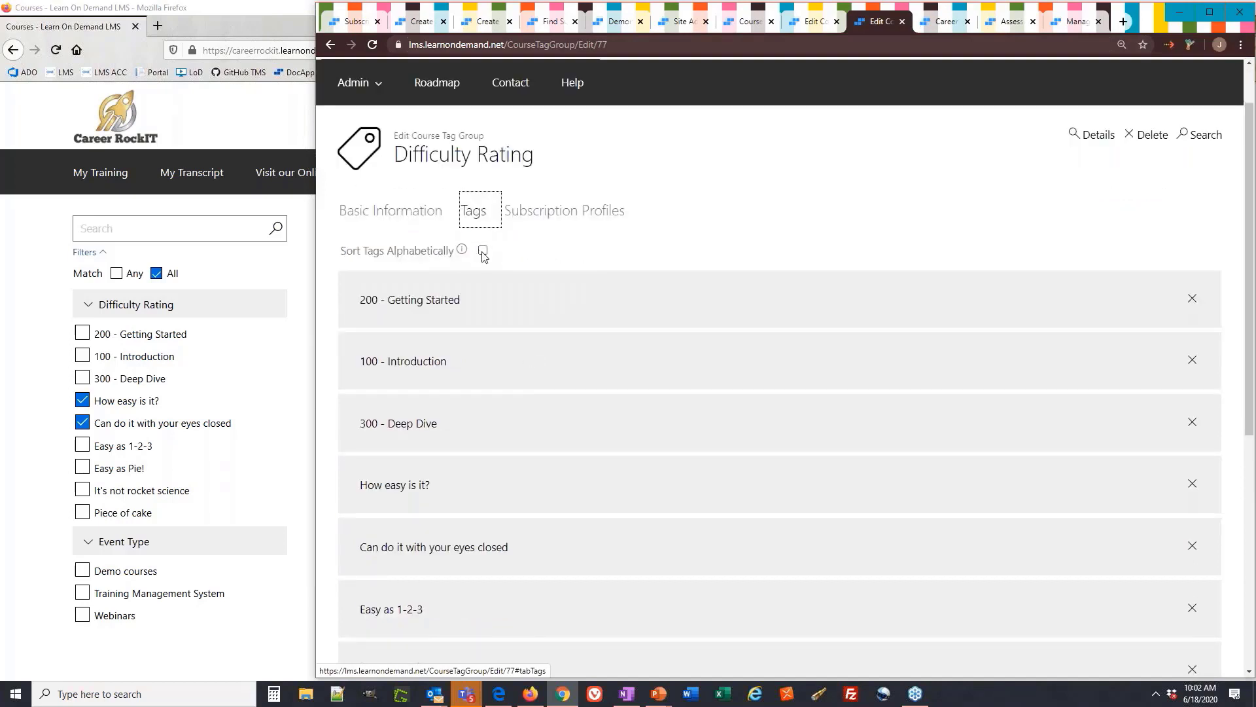
left_click_drag(514, 338, 509, 308)
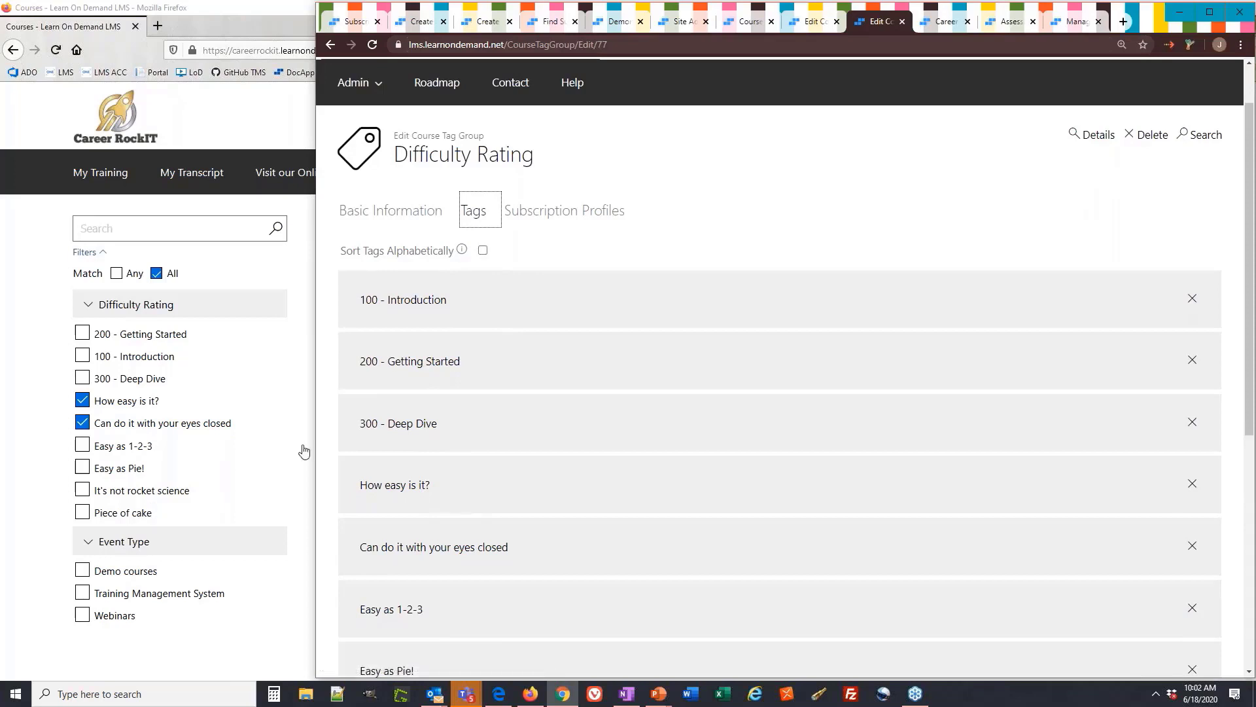
scroll(543, 425, "down", 1)
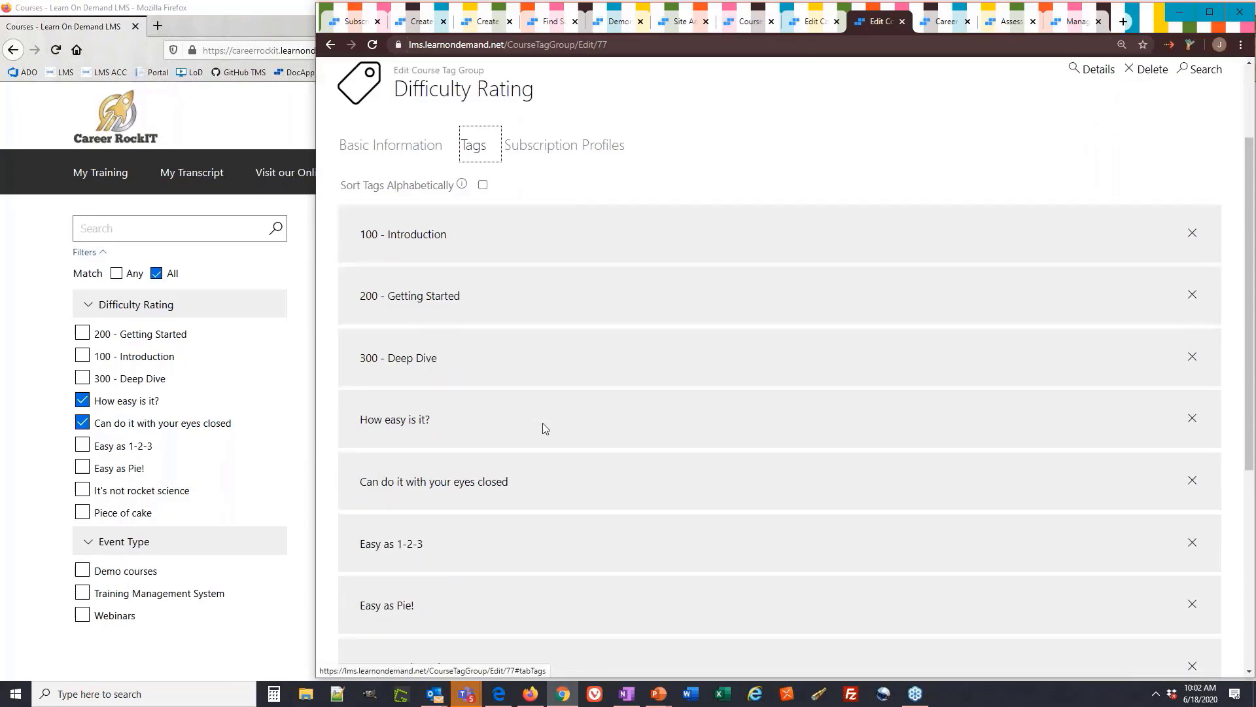
scroll(543, 428, "down", 2)
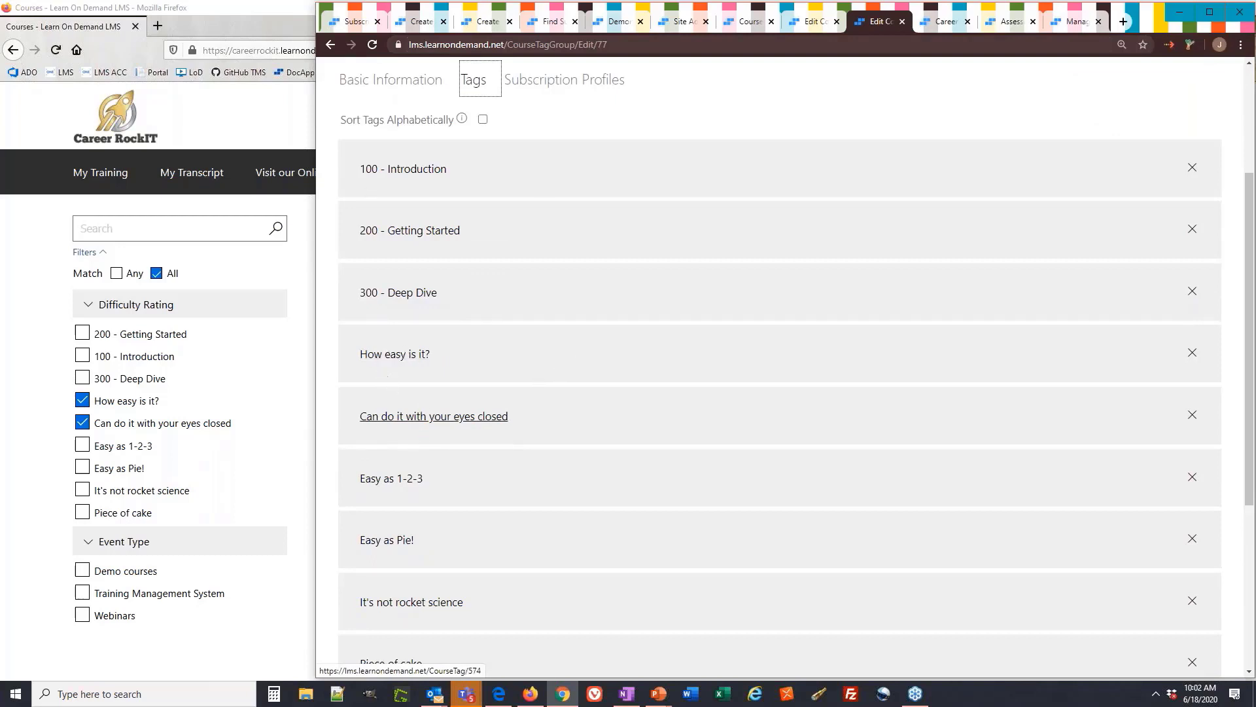
scroll(429, 582, "down", 2)
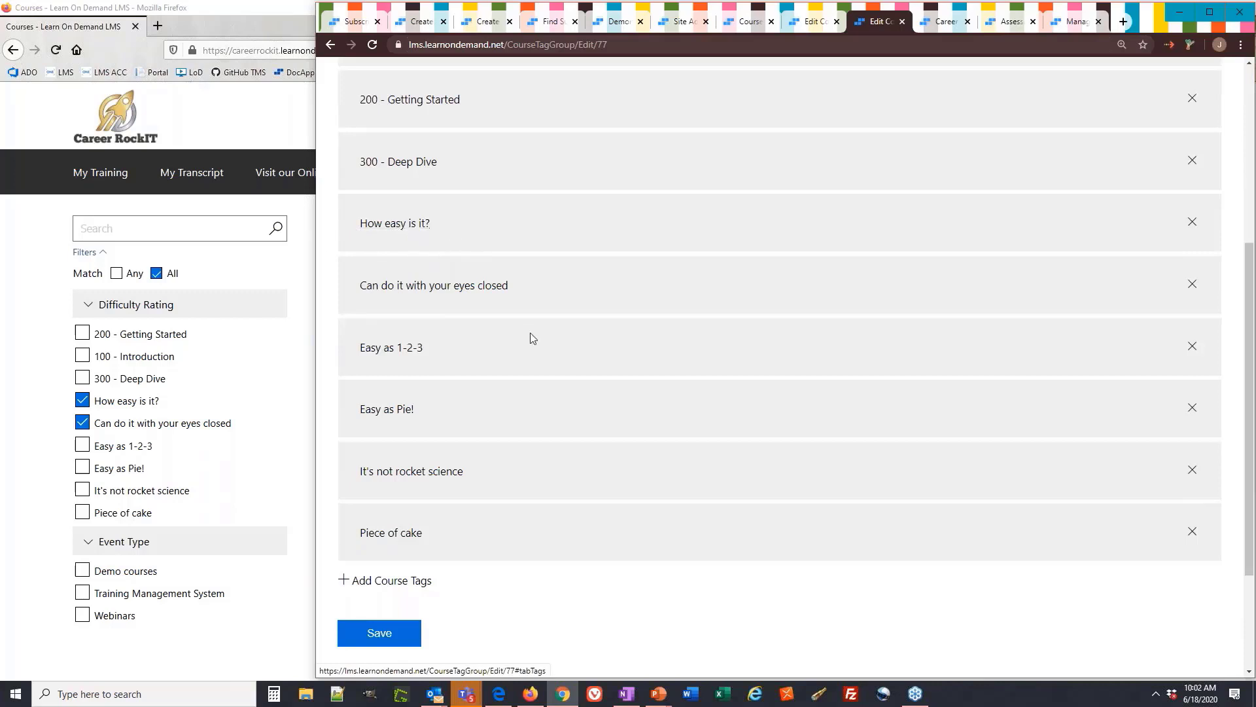
scroll(533, 339, "up", 5)
left_click(563, 276)
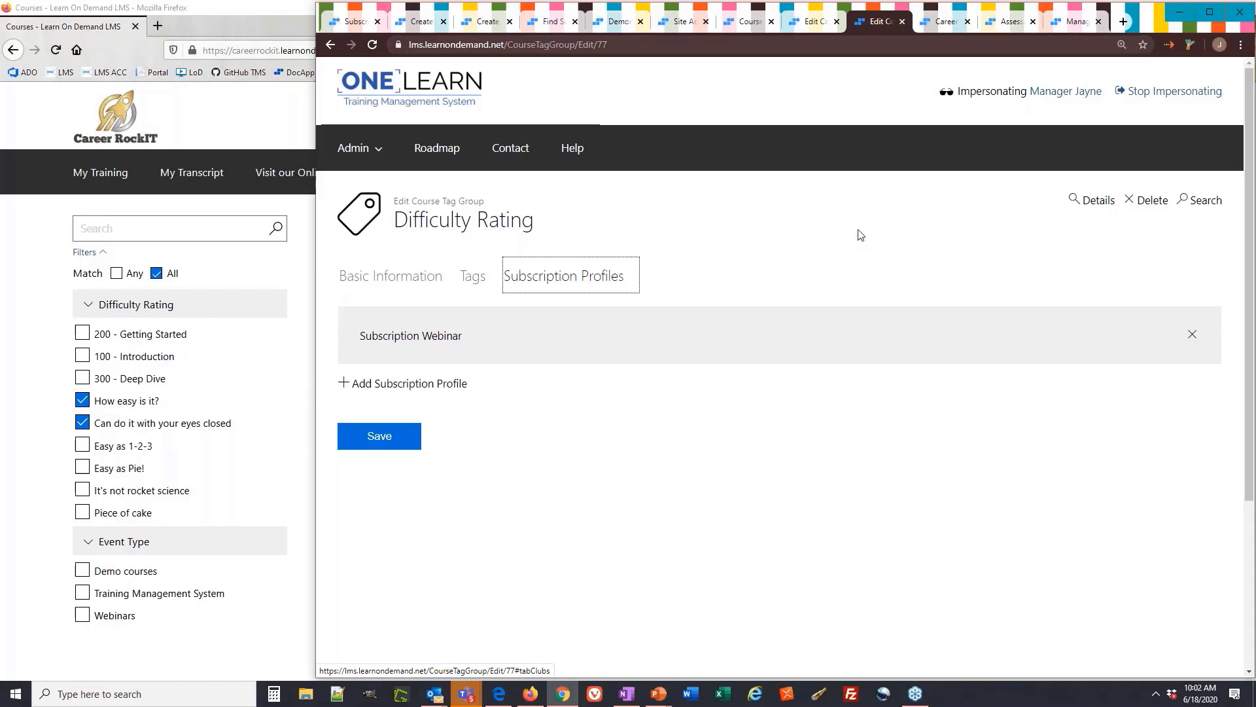
left_click(902, 253)
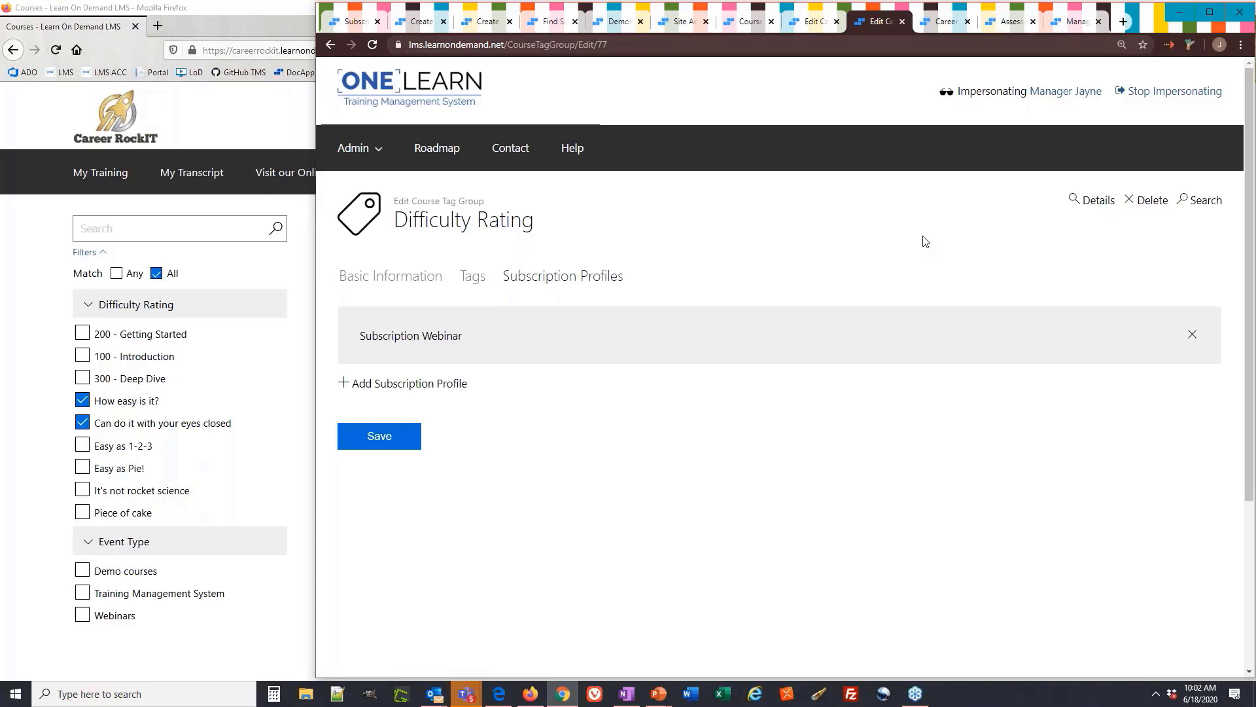
Edit the Career RockIT organization and review its Default Course Tag Groups
left_click(926, 26)
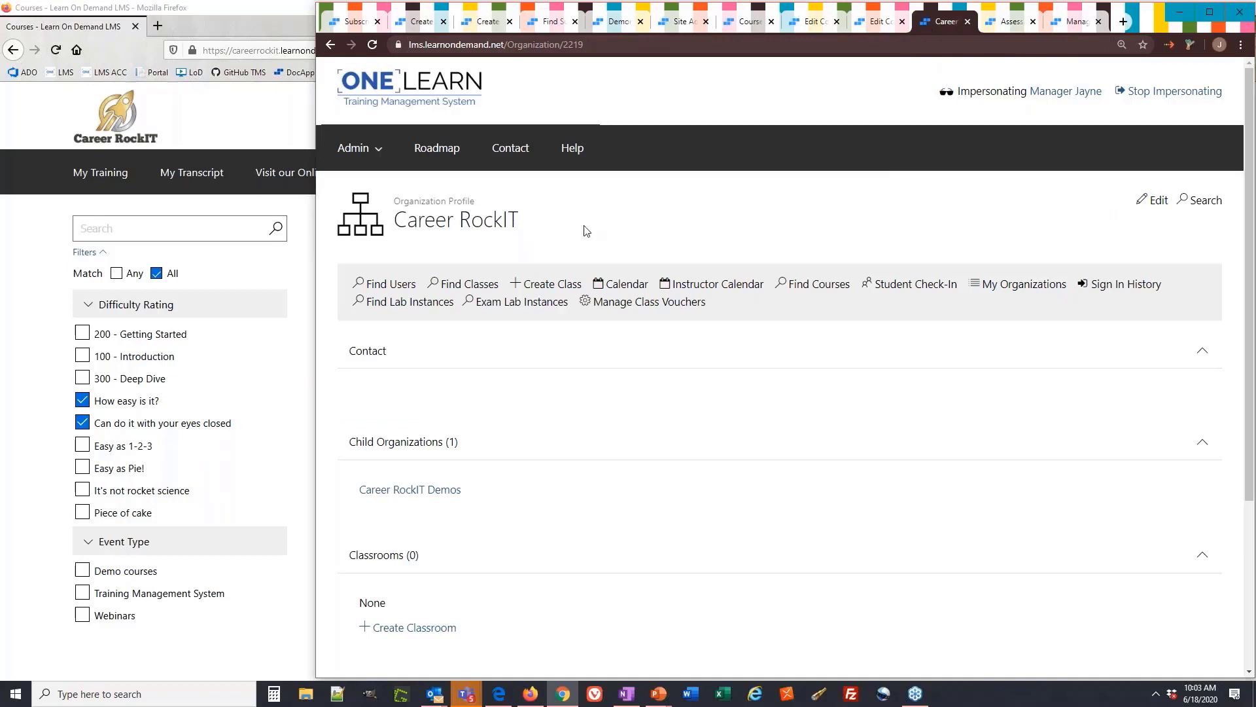
left_click_drag(477, 206, 410, 198)
left_click(641, 235)
left_click(1152, 200)
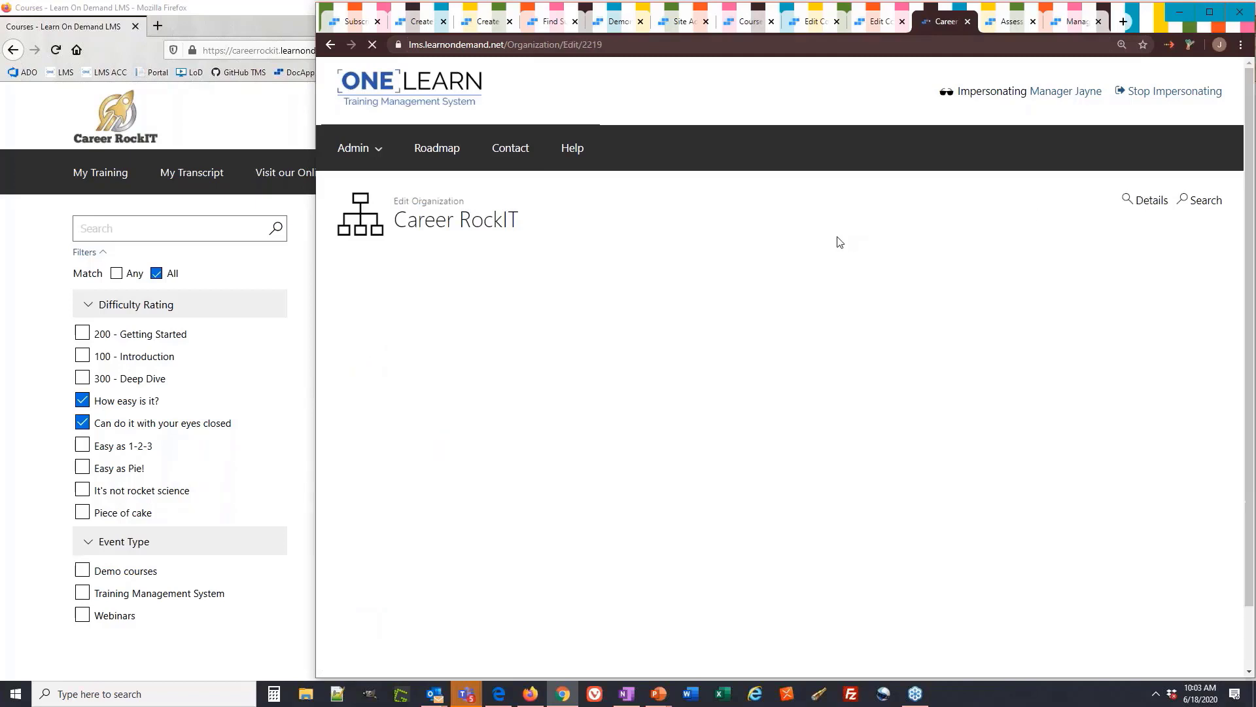
left_click(836, 276)
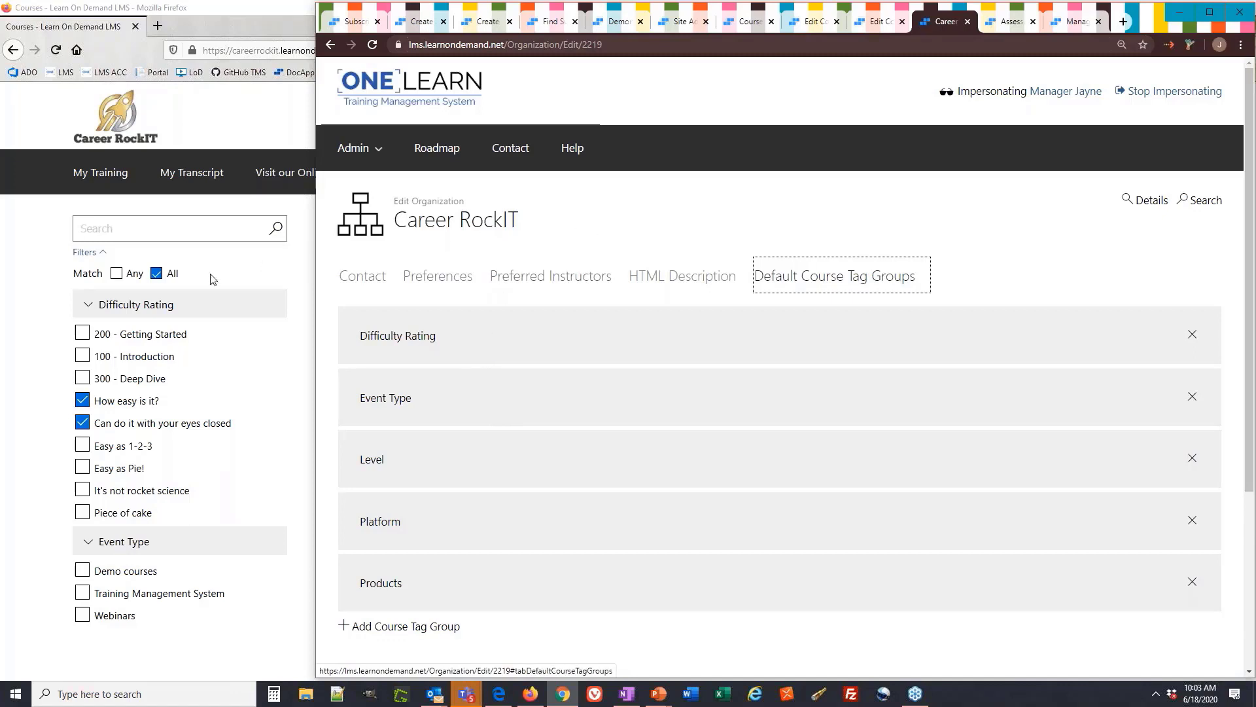
left_click(1018, 231)
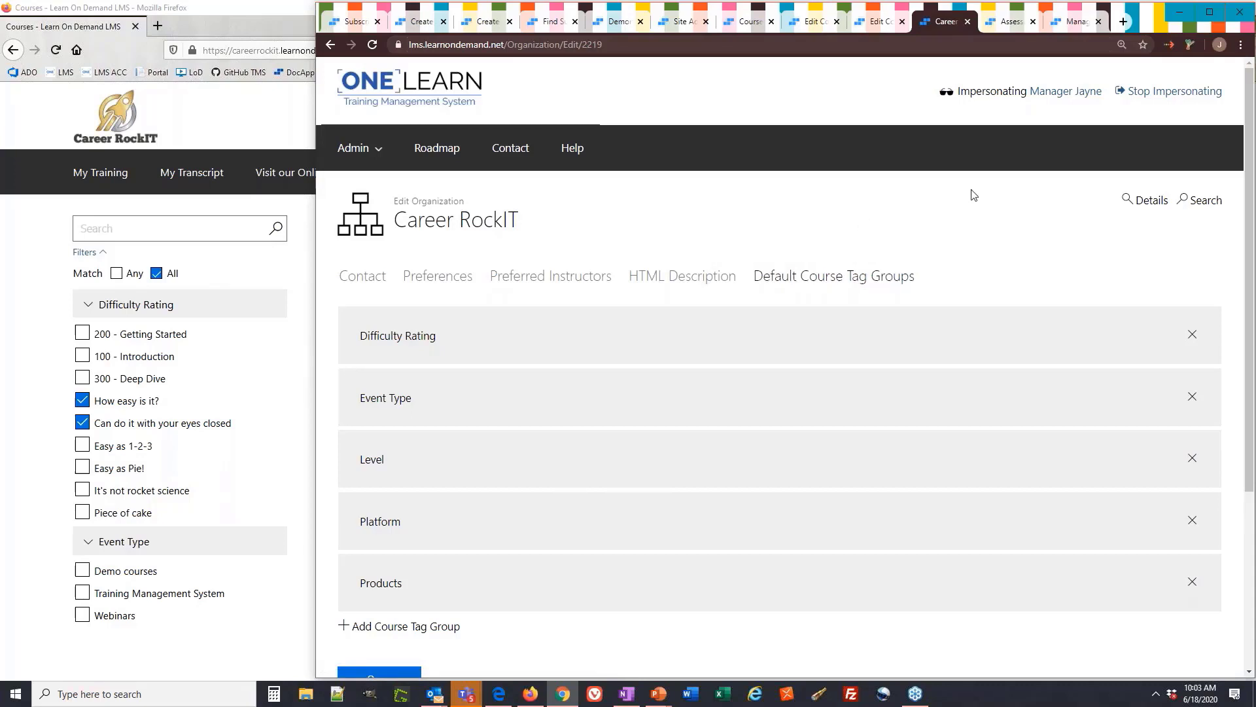
Open the Assessment Demonstration course's edit page
left_click(1012, 24)
left_click_drag(664, 222, 363, 213)
left_click(1090, 202)
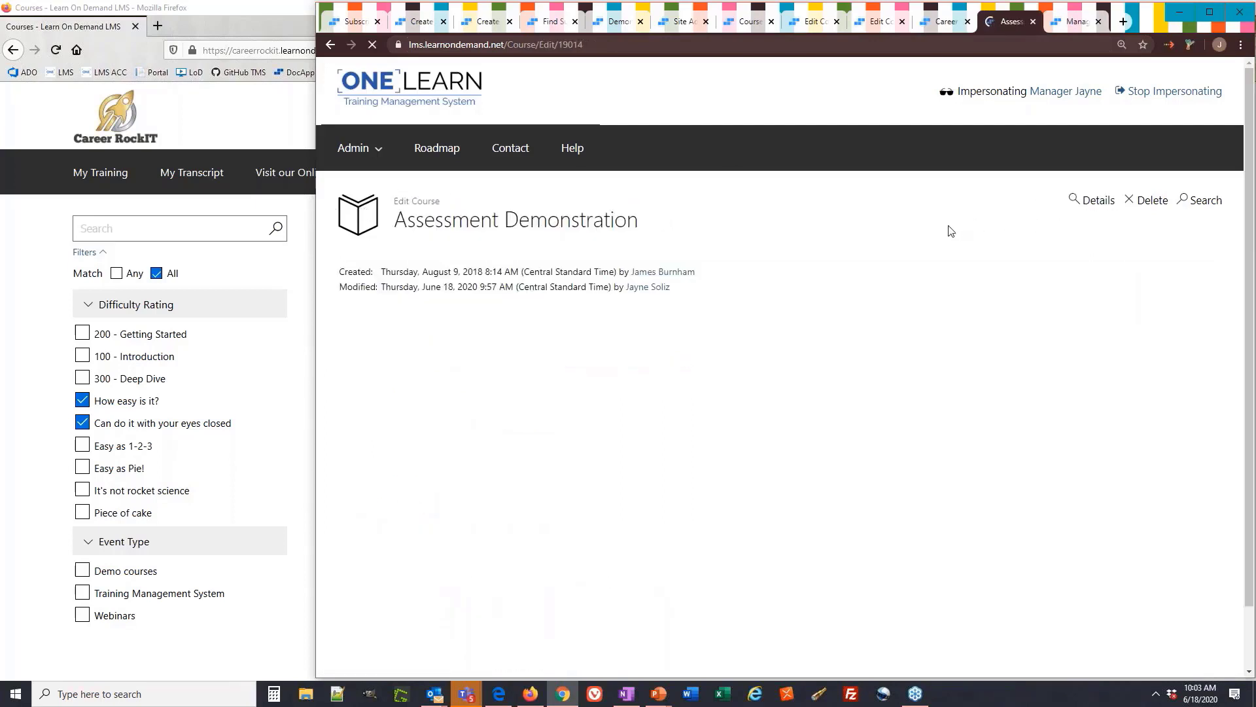
Check the course's assigned difficulty tags, then add Demo courses under Event Type in the catalog
left_click(840, 276)
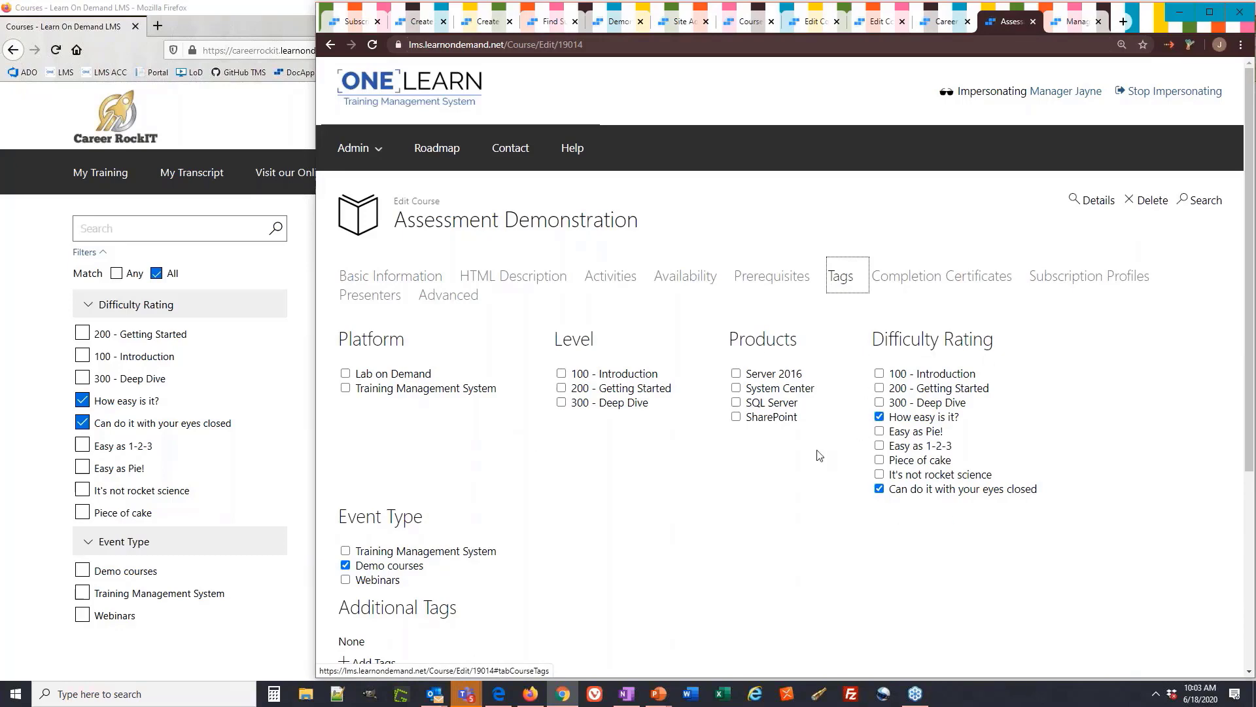
scroll(819, 455, "down", 2)
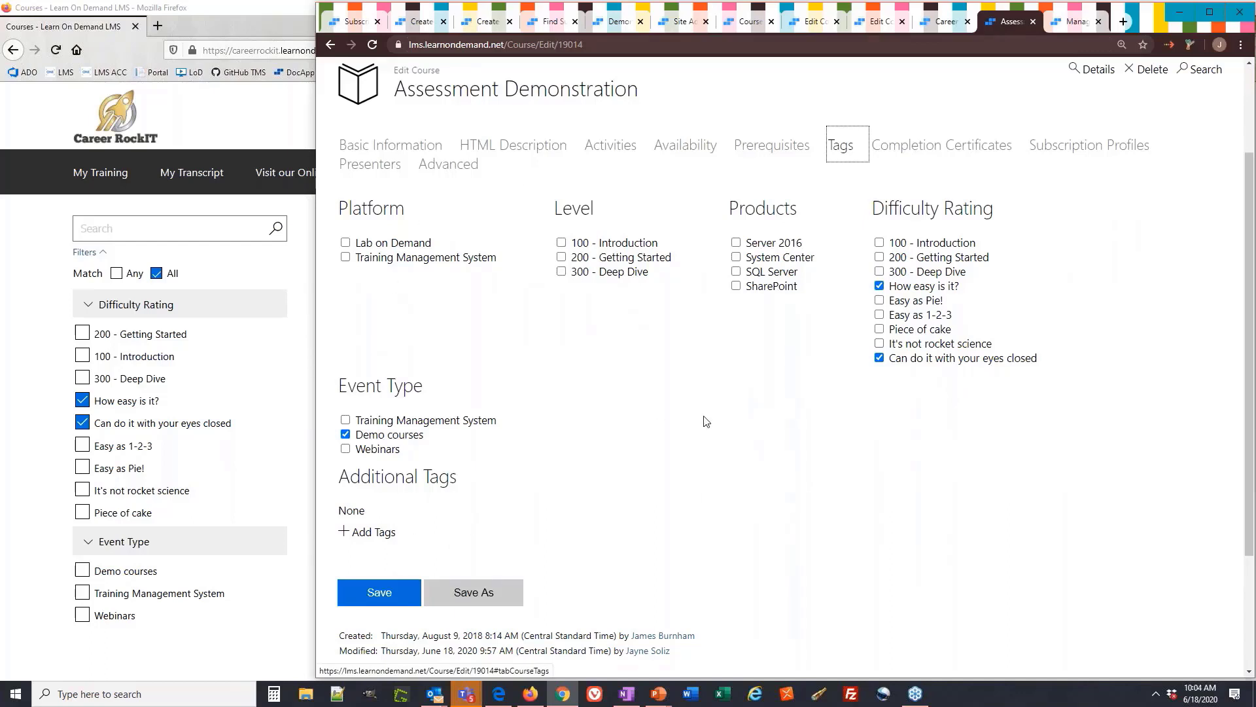
left_click(274, 370)
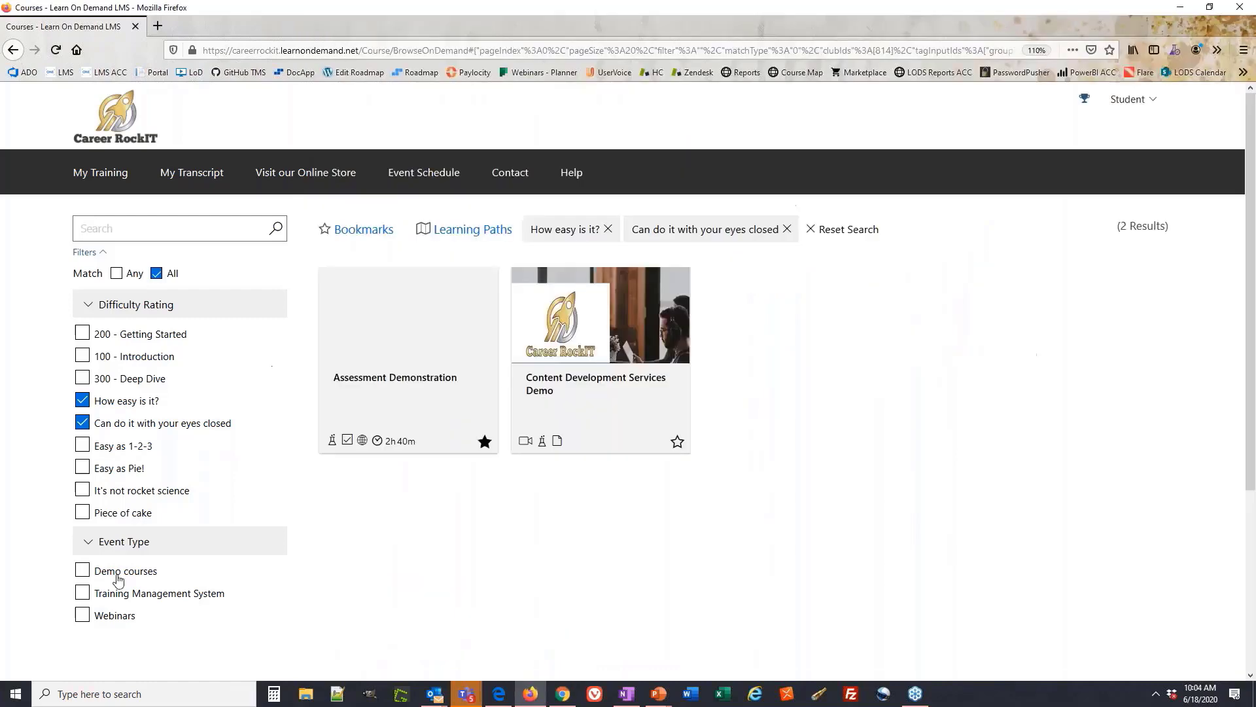
left_click(117, 572)
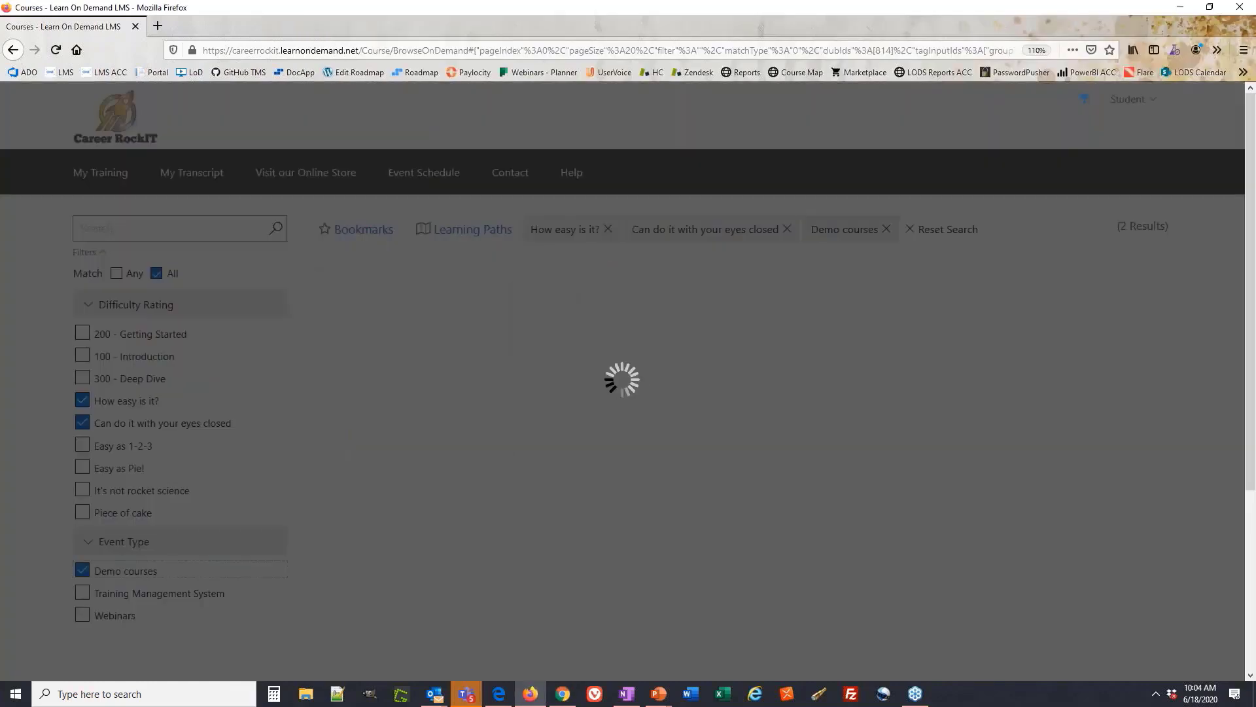